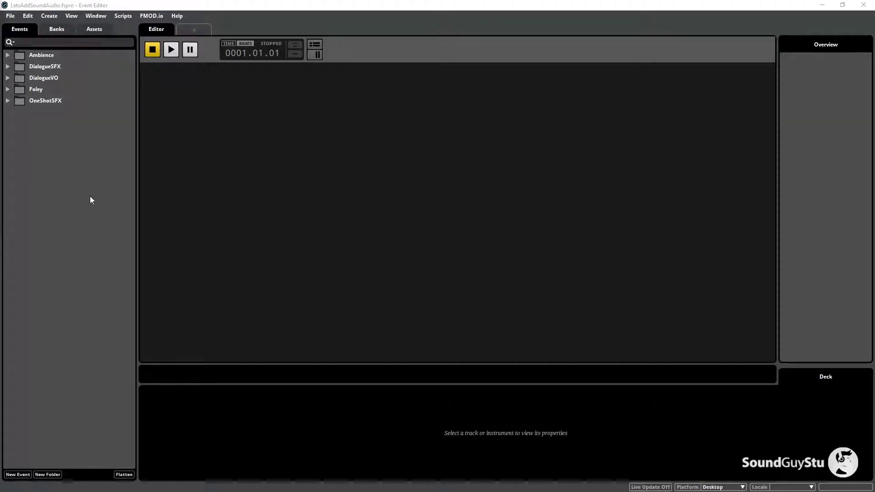
Create a top-level event folder named Dialogue and move the DialogueVO event folder into it
right_click(36, 143)
click(63, 159)
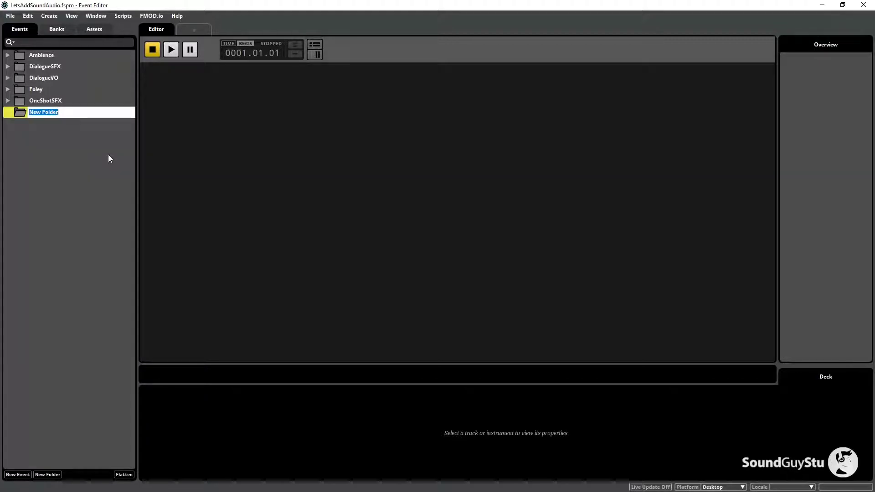
text(Dialogue)
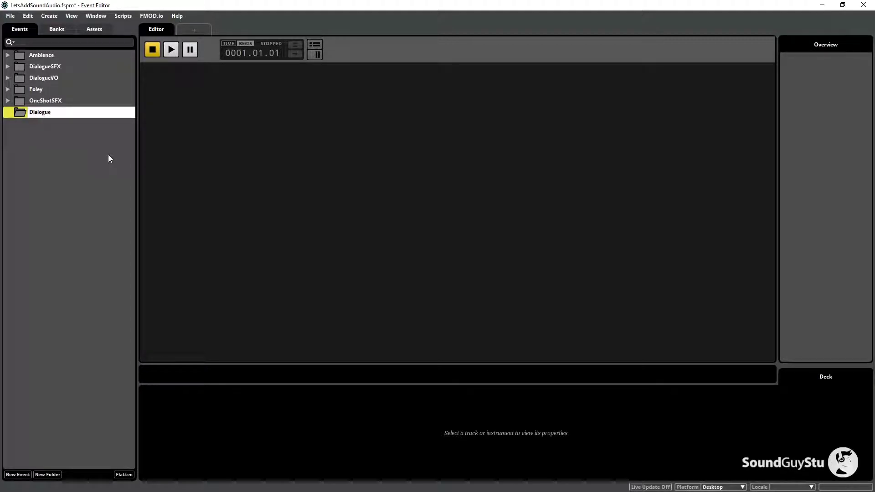
key(Return)
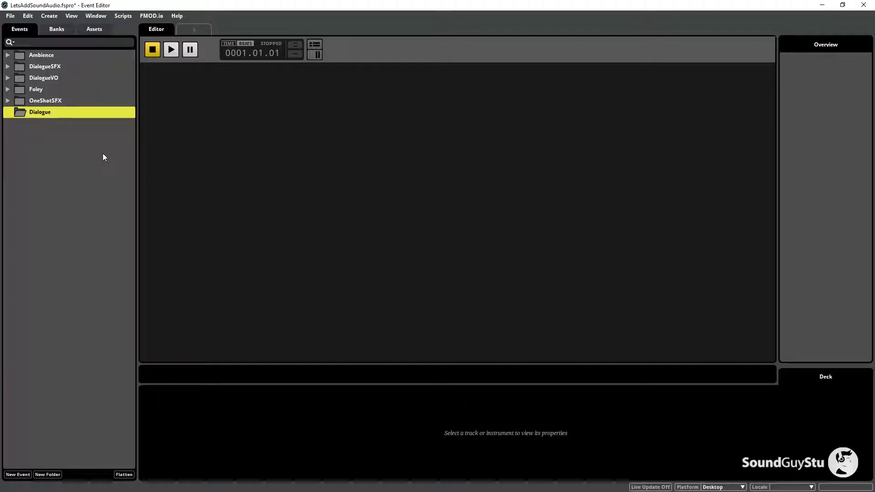
click(47, 80)
drag(42, 75, 49, 113)
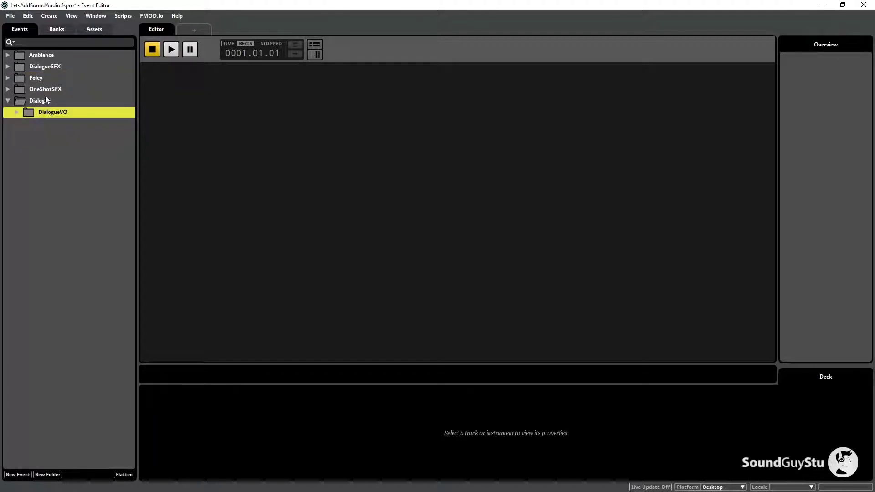
Create a subfolder named DialogueHints inside the Dialogue event folder
right_click(42, 103)
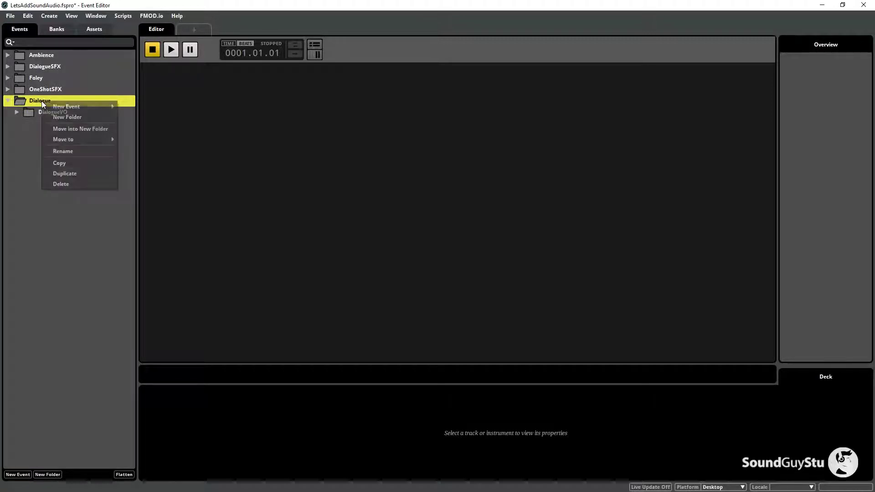
mouse_move(95, 106)
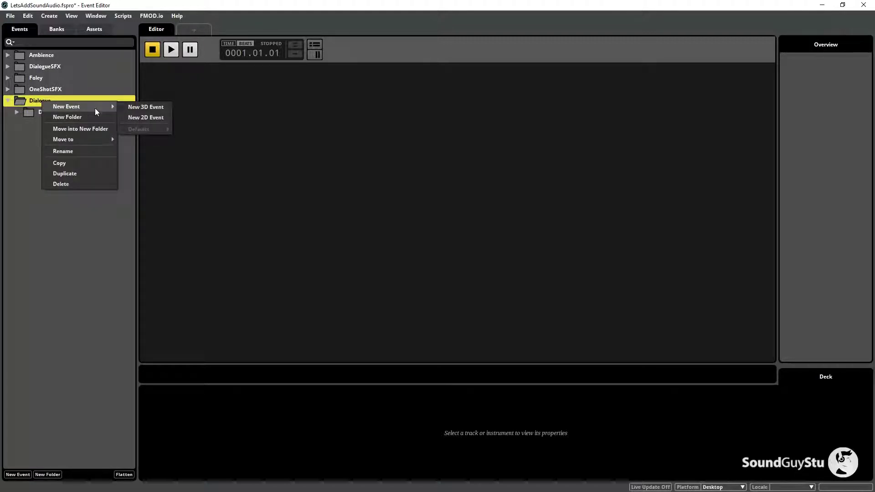
click(96, 118)
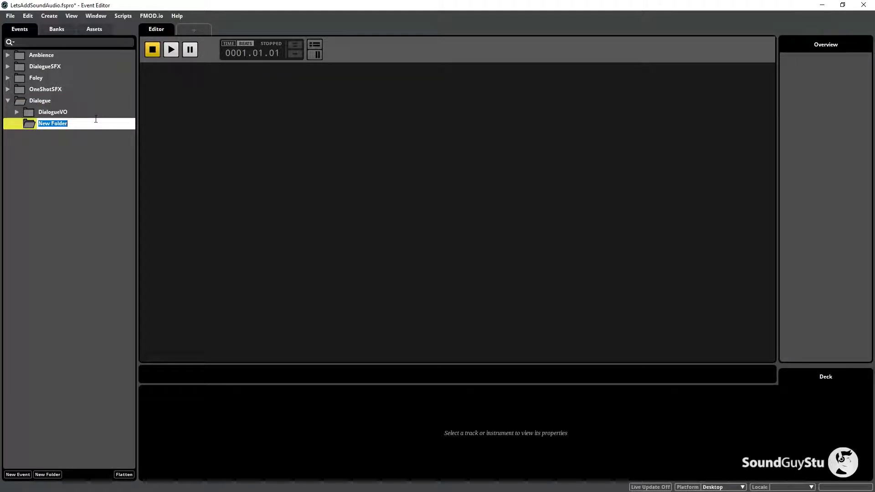
text(DialogueHints)
key(Return)
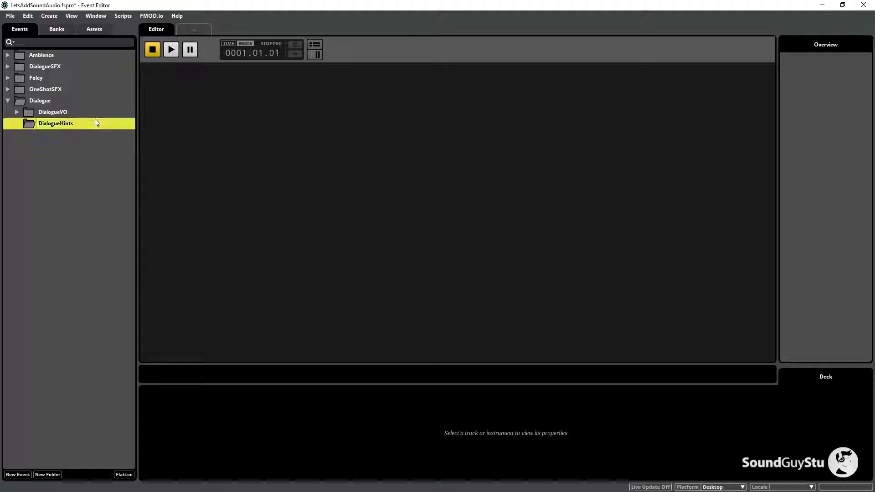
click(89, 156)
click(68, 125)
click(84, 180)
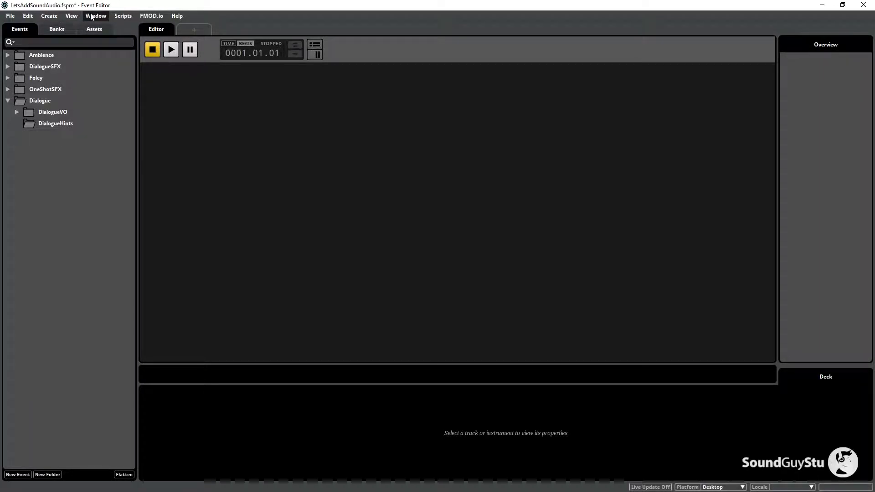
In the Audio Bin, create an asset folder named Dialogue and move the DialogueVO asset folder into it
click(92, 17)
click(120, 91)
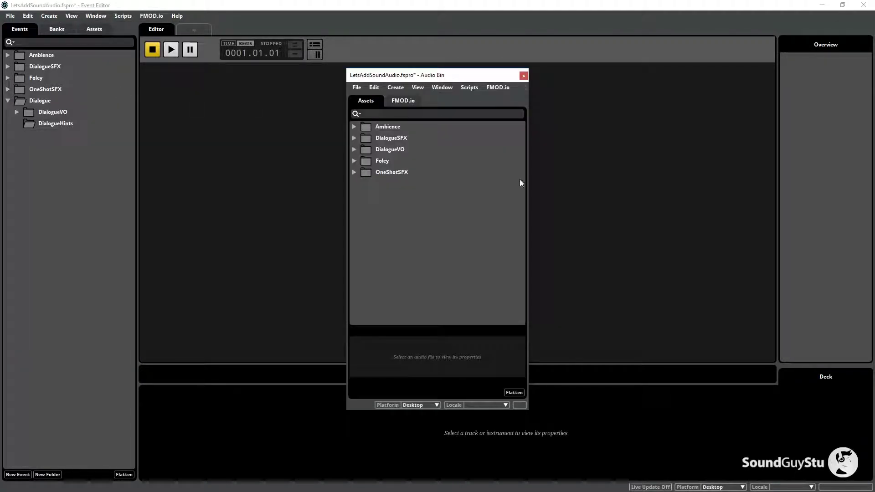
right_click(386, 201)
click(412, 214)
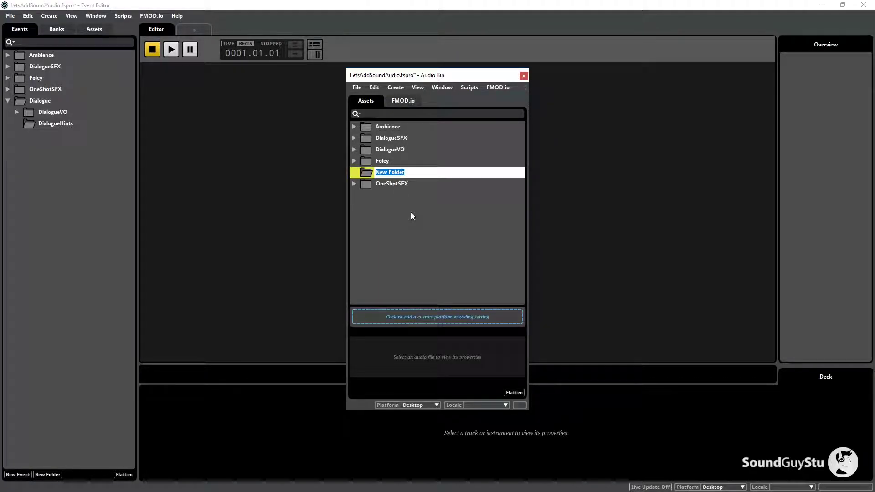
text(Dialogue)
key(Return)
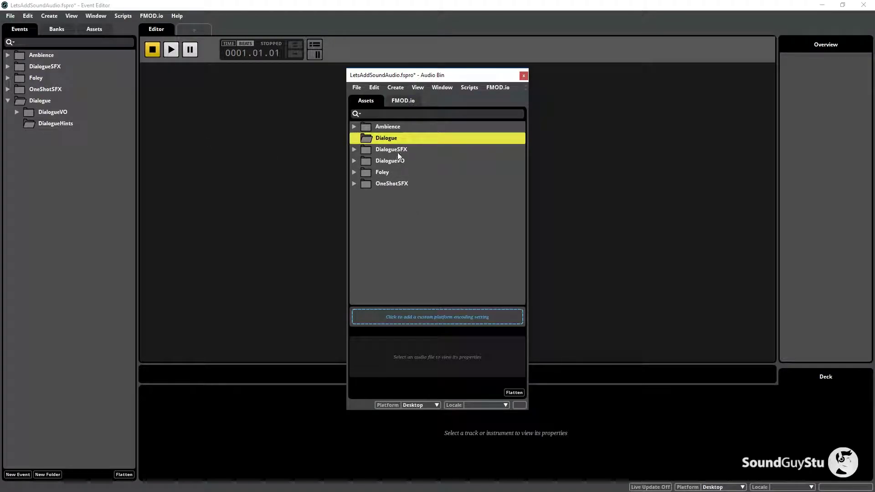
drag(398, 161, 386, 139)
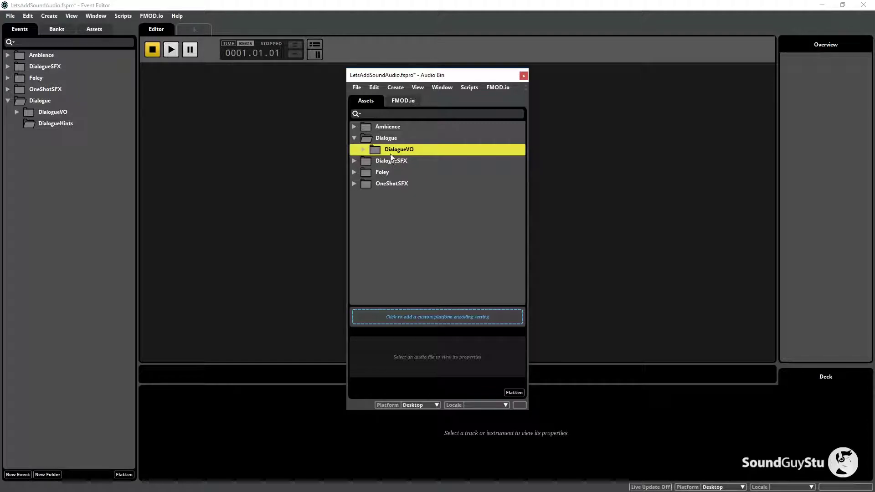
Create a subfolder named DialogueHints inside the Dialogue asset folder of the Audio Bin
right_click(387, 138)
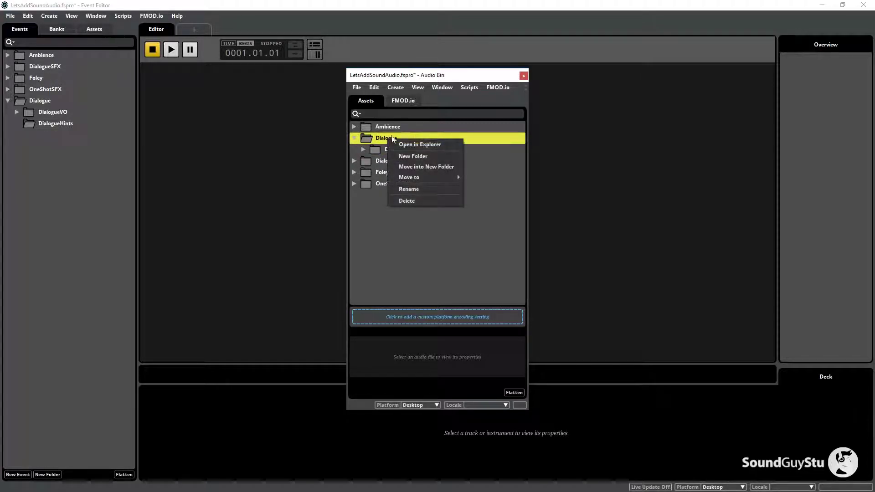
click(429, 156)
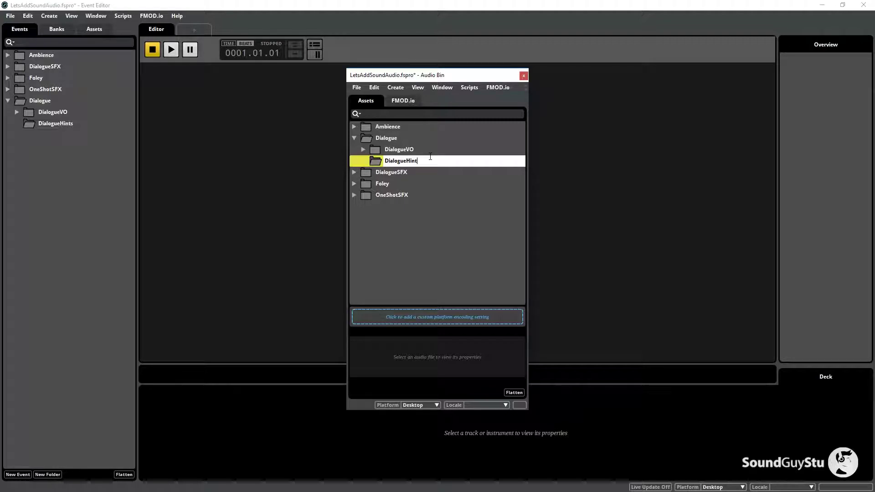
text(DialogueHints)
key(Return)
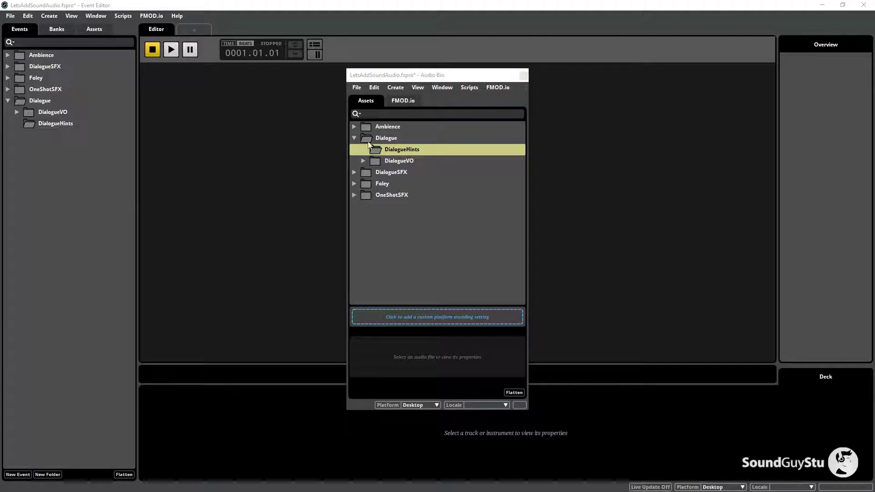
Switch to File Explorer beside the Audio Bin and select the EveDialogueLAS files BridgeEasy_01 through CaveFlooded_05
drag(406, 75, 600, 63)
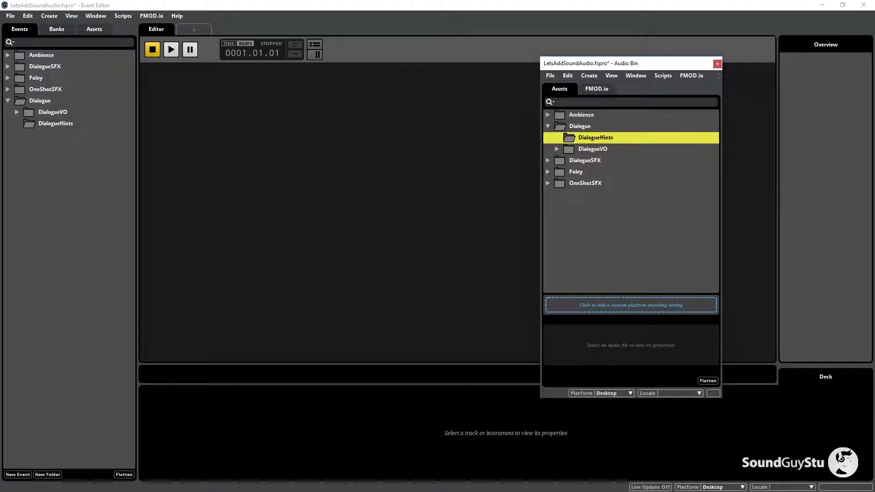
key(alt+Tab)
drag(320, 196, 436, 92)
drag(271, 286, 271, 406)
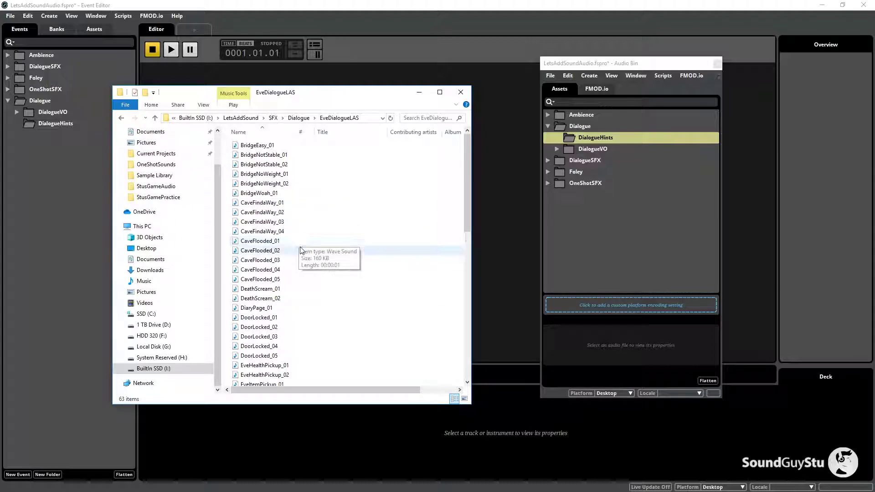
click(283, 147)
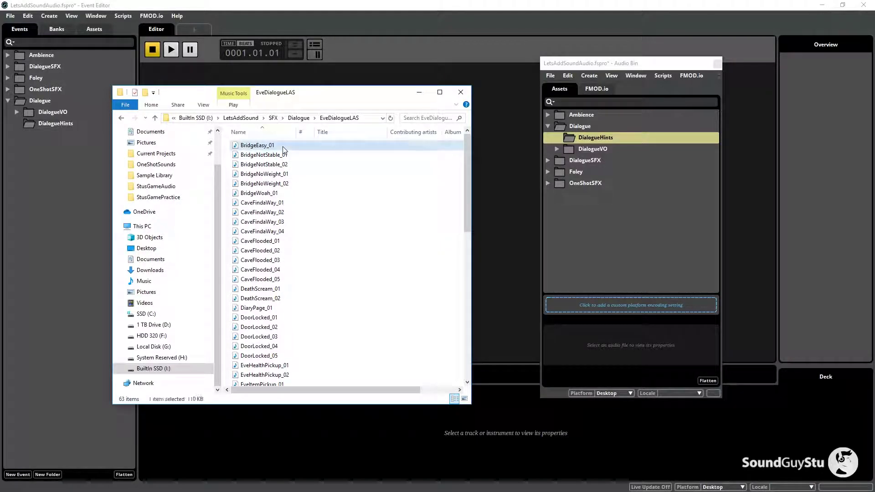
shift+click(269, 194)
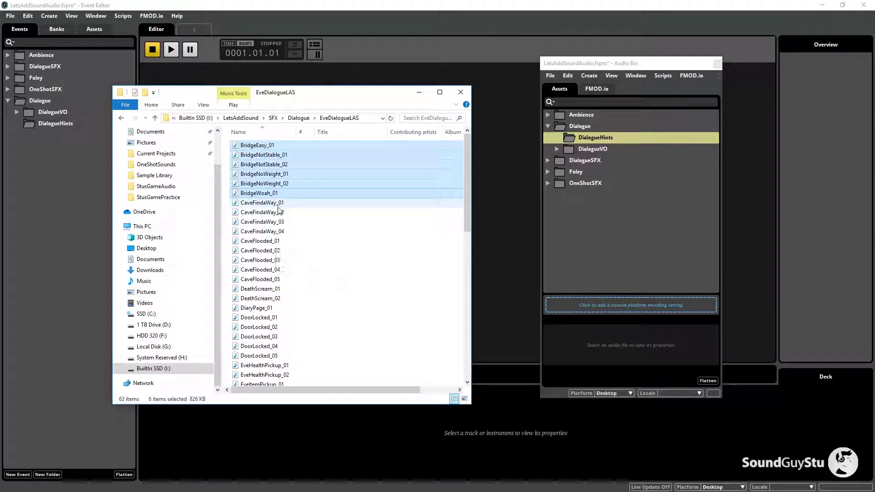
shift+click(259, 282)
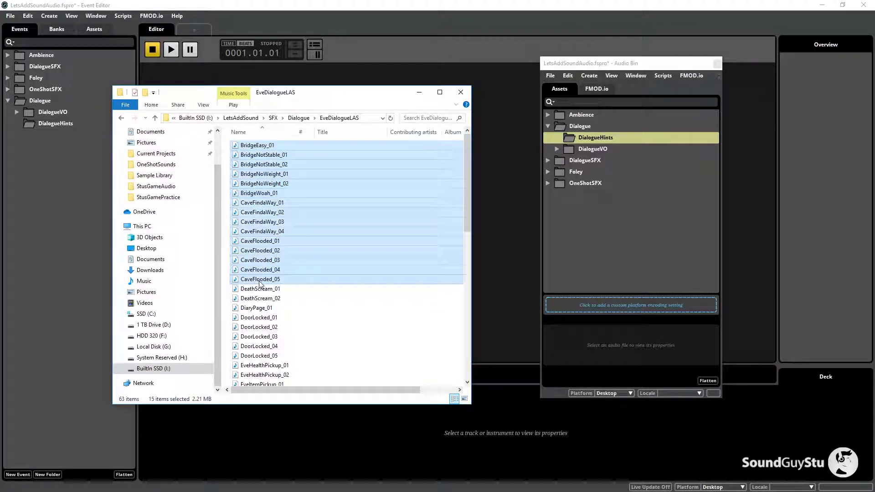
Add the files DoorLocked_01 through DoorLocked_05 to the current selection
ctrl+click(267, 319)
ctrl+click(265, 328)
ctrl+click(265, 337)
ctrl+click(264, 346)
ctrl+click(263, 356)
scroll(262, 361, down, 4)
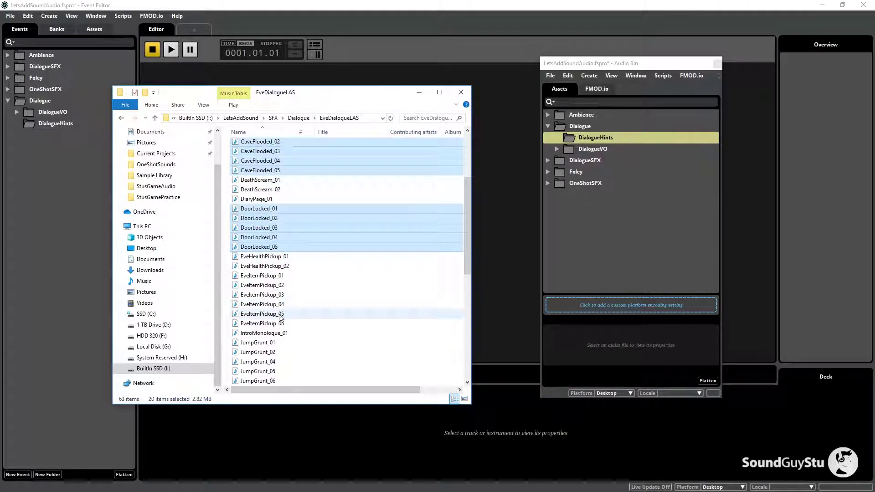
Add the files PasscodeNeed_01 through PasscodeNeed_04 and PasscodeNoHave_01 through PasscodeNoHave_03 to the selection
scroll(280, 322, down, 9)
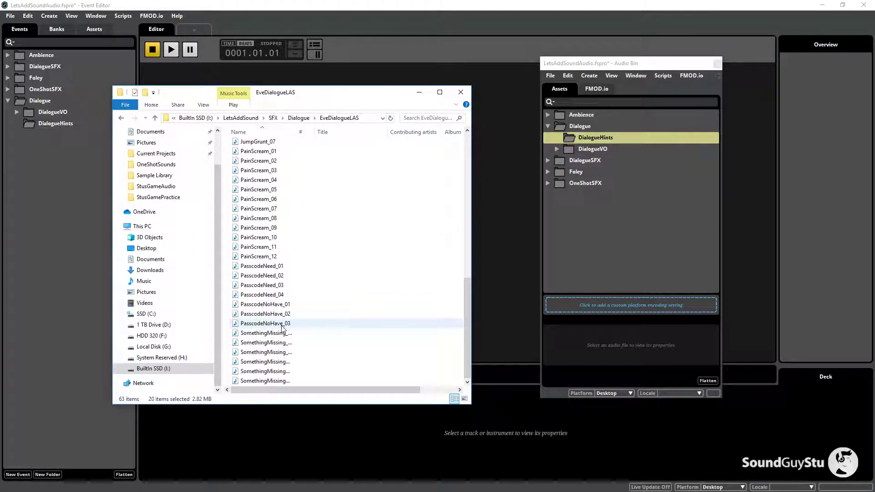
ctrl+click(262, 267)
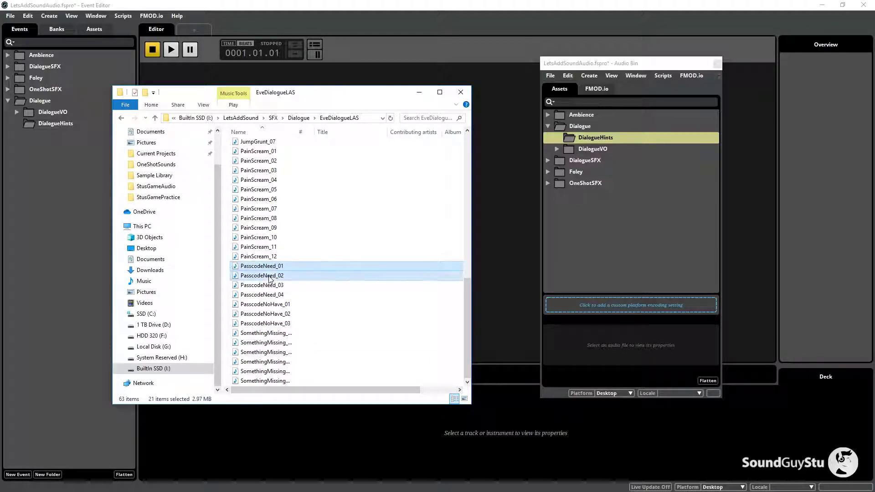
ctrl+click(263, 275)
ctrl+click(262, 285)
ctrl+click(262, 295)
ctrl+click(264, 304)
ctrl+click(265, 315)
ctrl+click(264, 323)
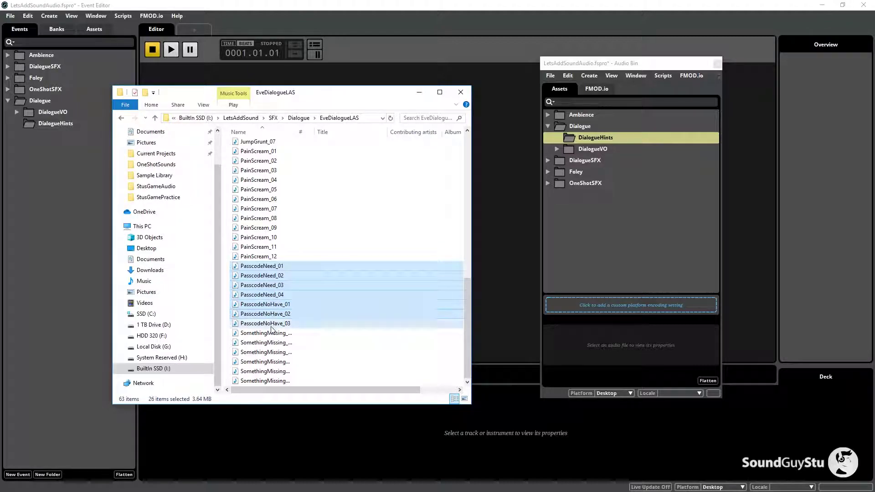
Add all six SomethingMissing files at the end of the list to the selection
ctrl+click(265, 333)
ctrl+click(264, 343)
ctrl+click(264, 352)
ctrl+click(264, 362)
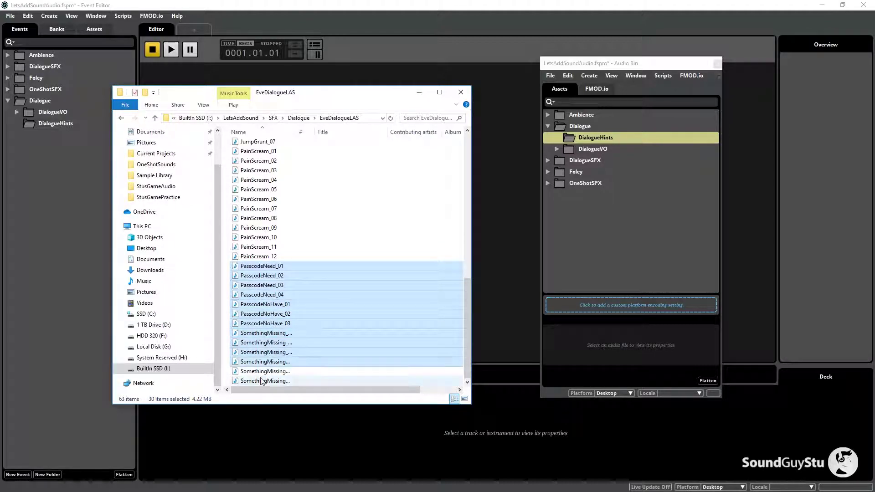
ctrl+click(264, 372)
ctrl+click(263, 381)
Import the selected audio files into the DialogueHints asset folder in the Audio Bin and close the File Explorer window
scroll(267, 371, up, 12)
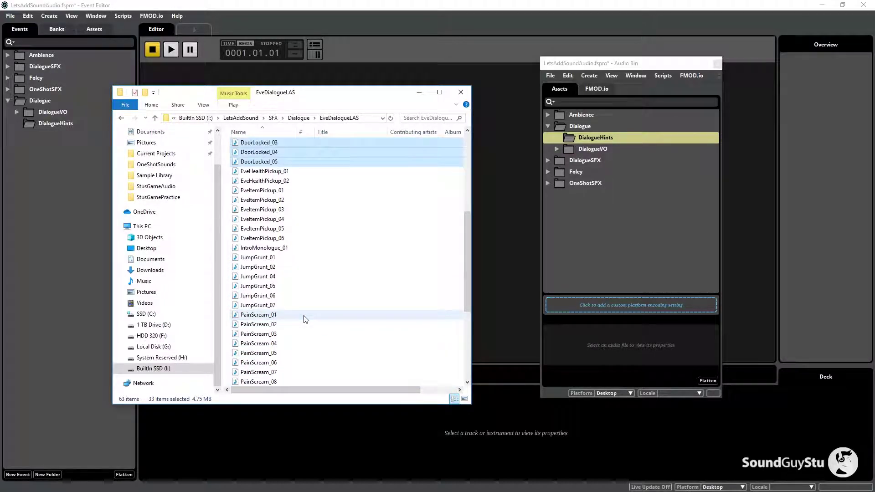
drag(258, 152, 619, 136)
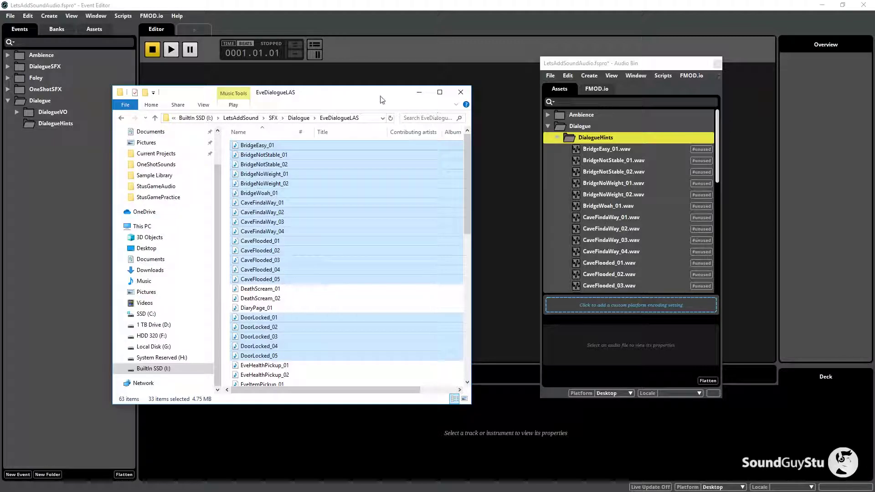
click(460, 92)
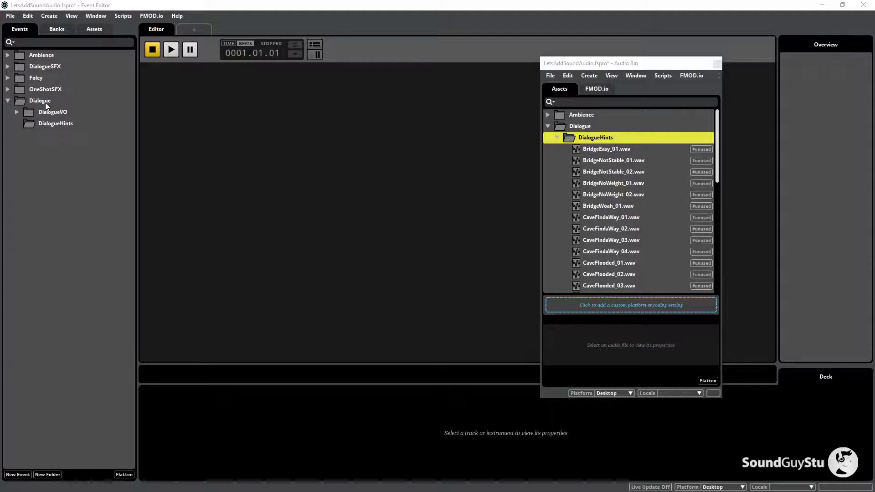
Create a 2D event named DoorLocked inside the DialogueHints event folder
click(51, 123)
right_click(52, 123)
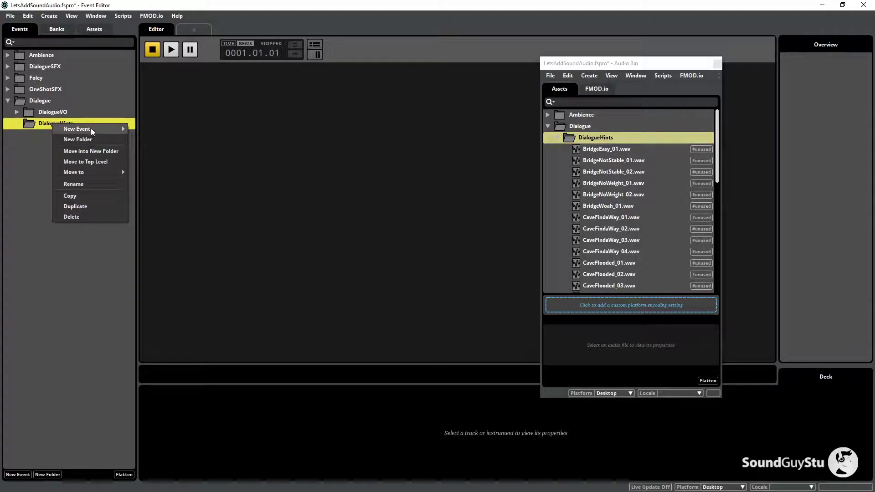
mouse_move(92, 132)
click(157, 129)
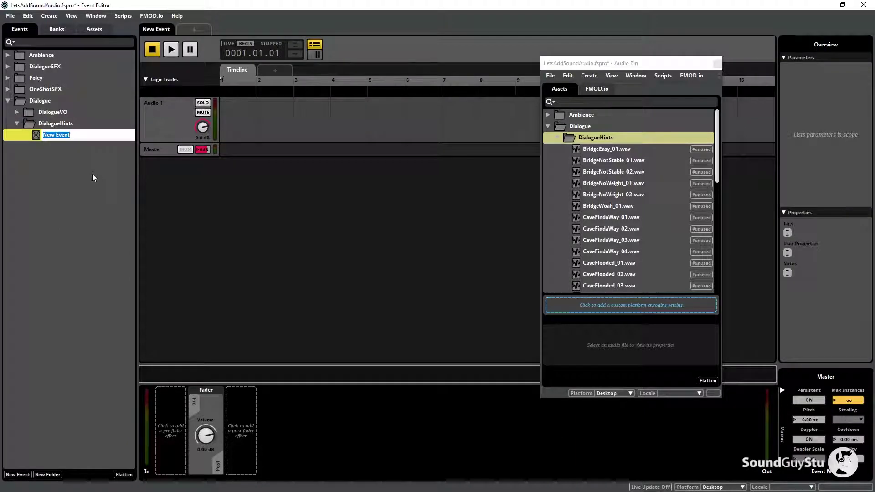
text(DoorLocked)
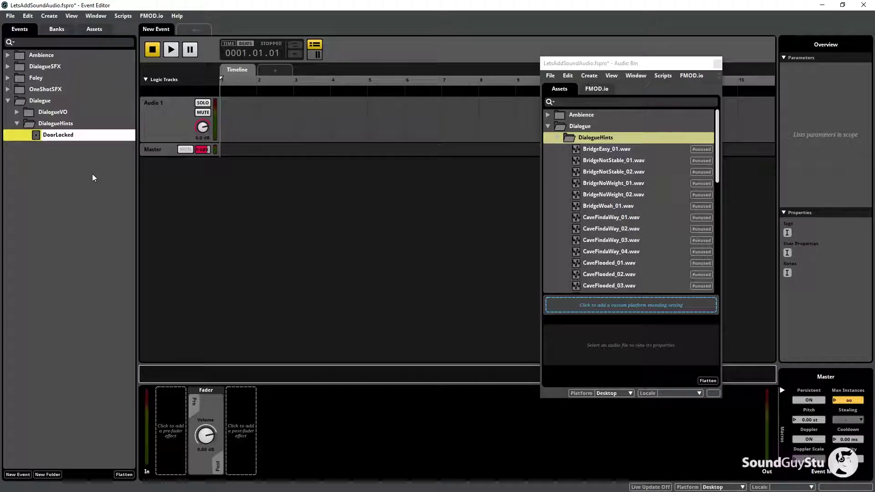
key(Return)
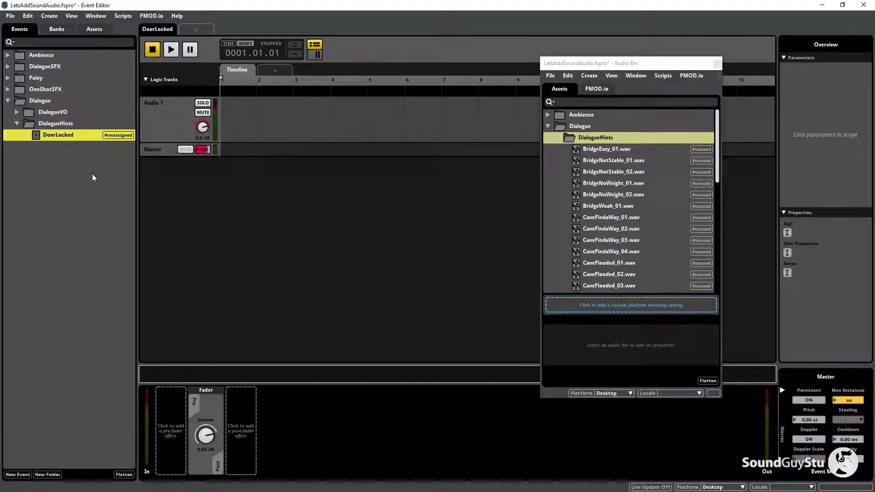
Assign the DoorLocked event to the DialogueVO bank
right_click(91, 135)
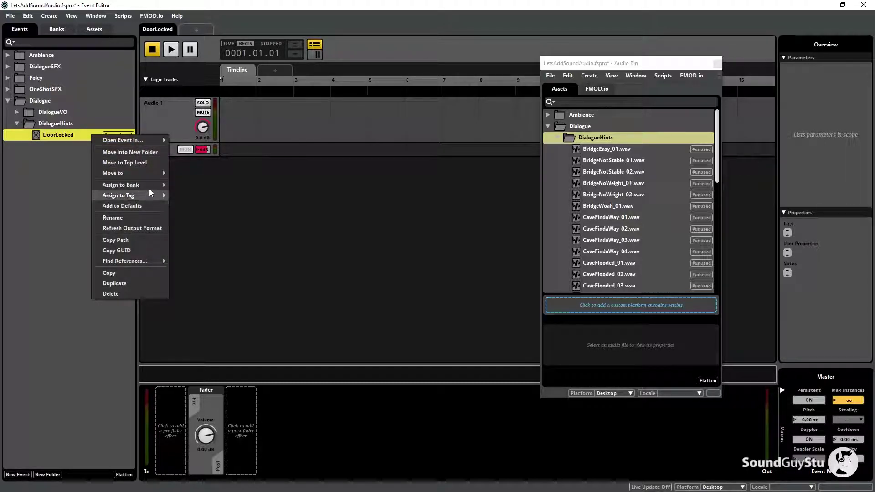
mouse_move(149, 186)
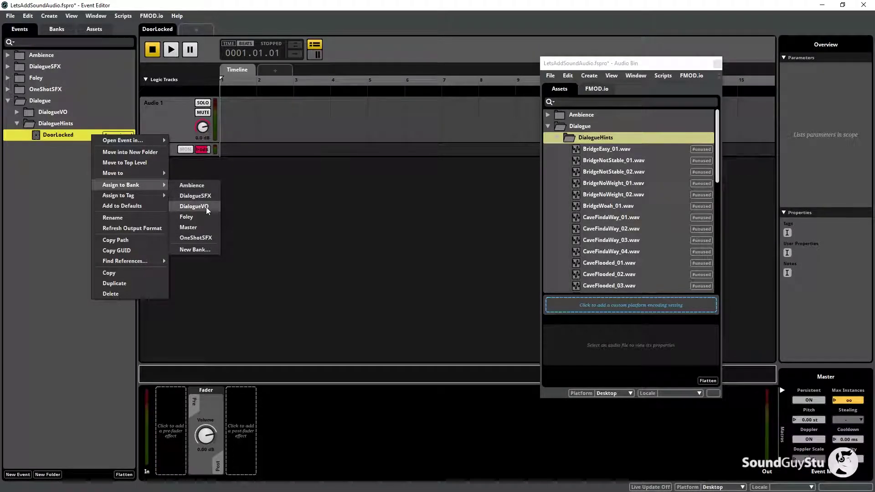
click(47, 151)
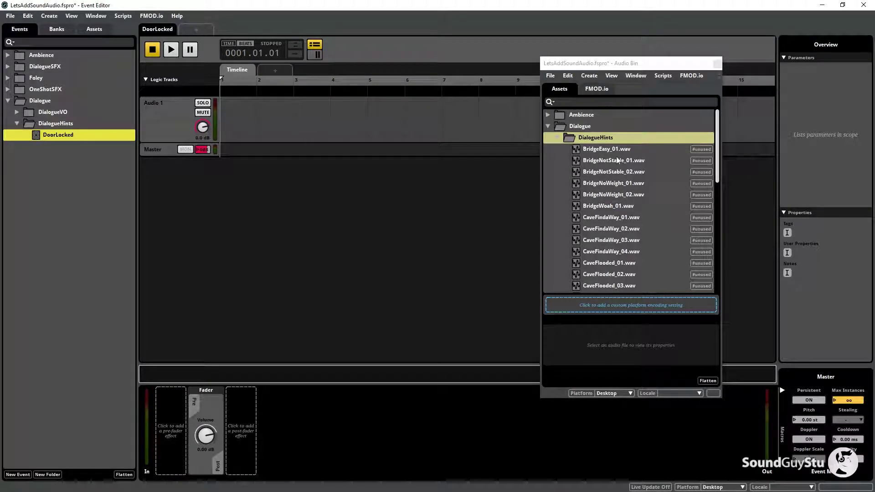
Add DoorLocked_01 through DoorLocked_05 together as one multi instrument at the start of the Audio 1 track
scroll(641, 208, down, 4)
scroll(640, 208, down, 3)
scroll(615, 235, up, 3)
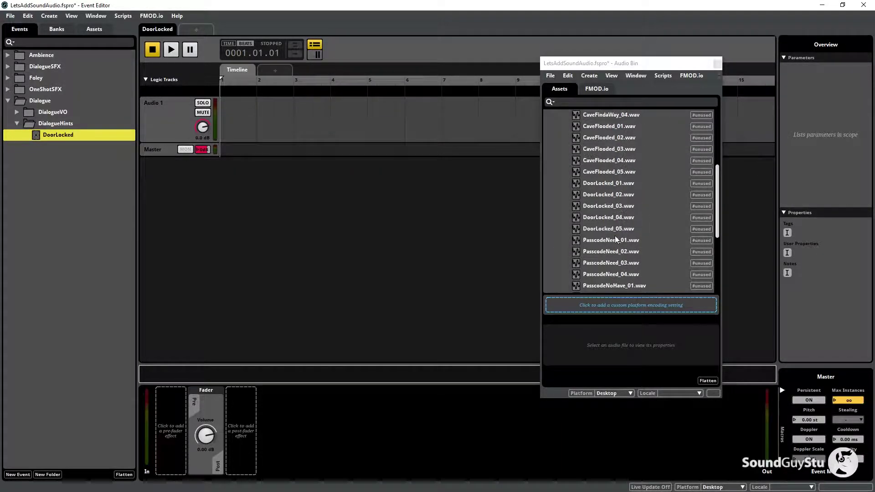
click(598, 183)
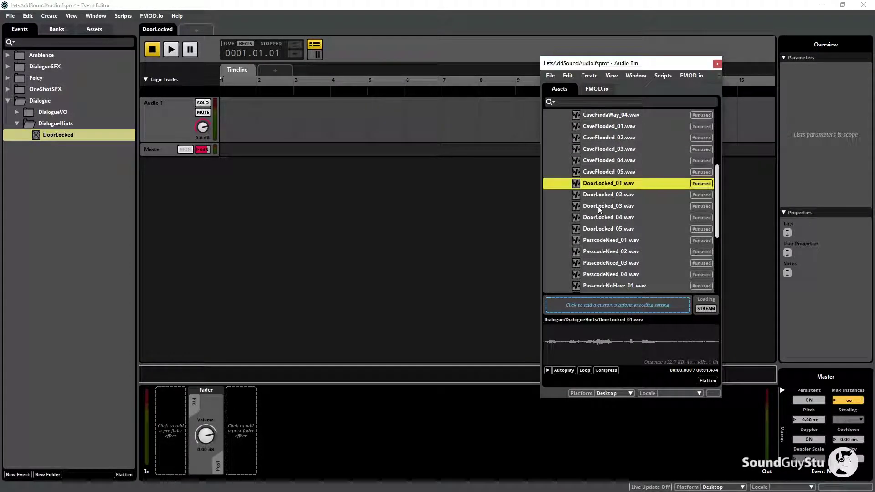
shift+click(597, 229)
drag(600, 182, 268, 117)
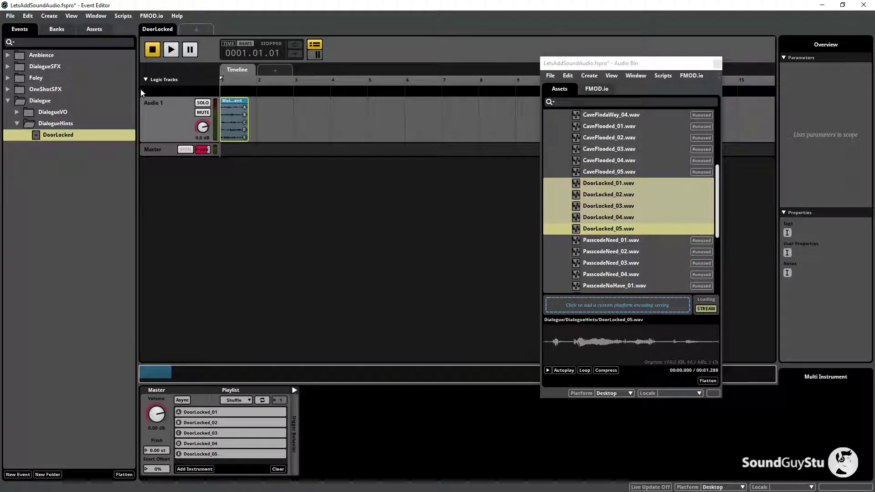
Play the DoorLocked event several times to hear its shuffled voice lines, and stop playback
click(171, 51)
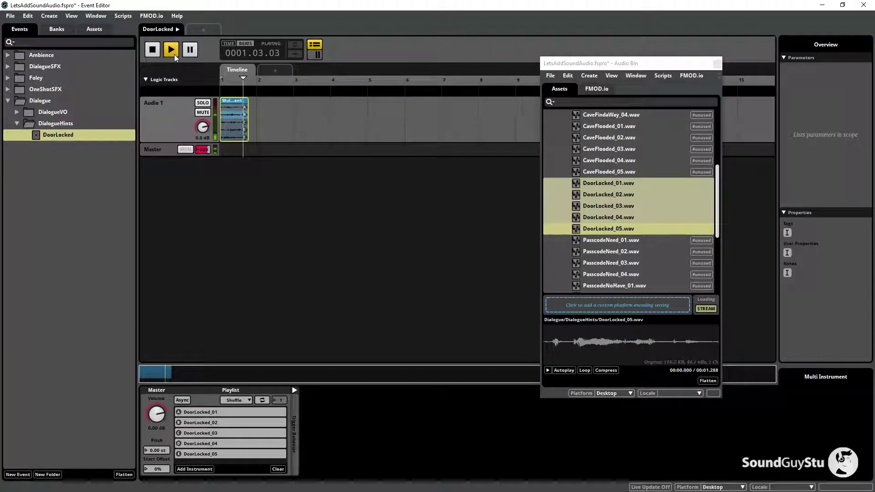
click(175, 52)
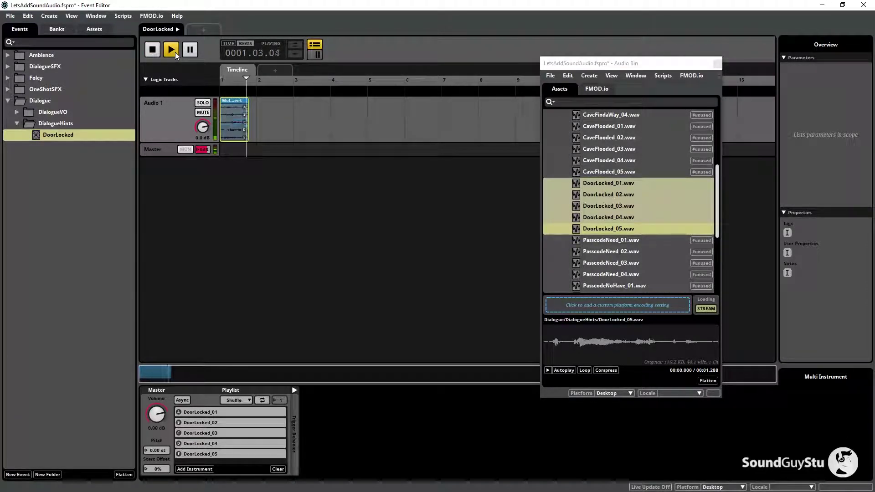
click(175, 52)
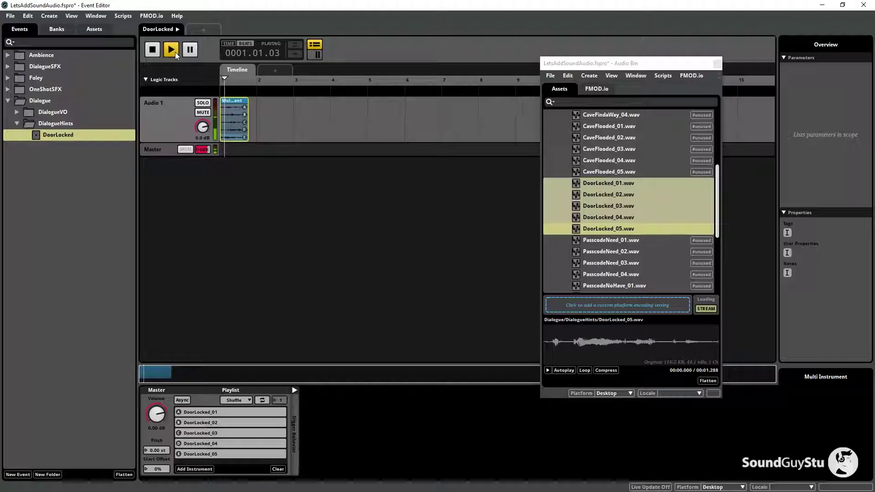
click(177, 51)
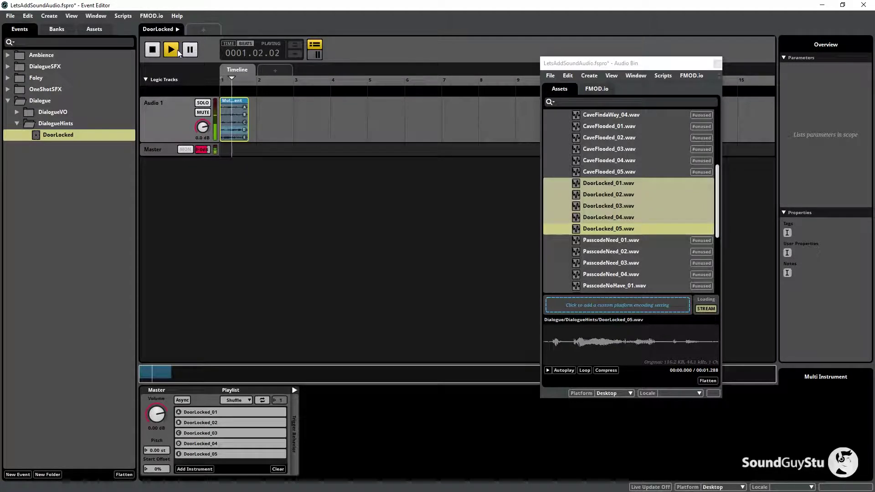
click(154, 51)
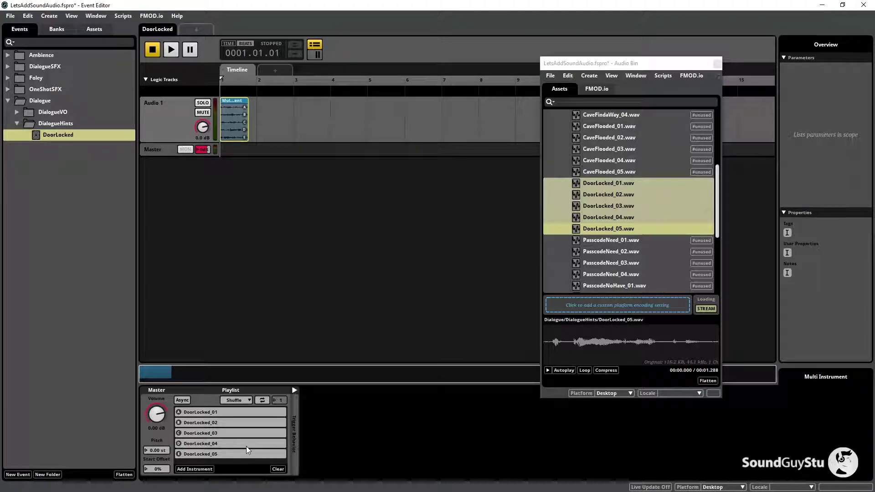
Preview DoorLocked_05 in the multi instrument's playlist and delete it
click(205, 453)
click(346, 469)
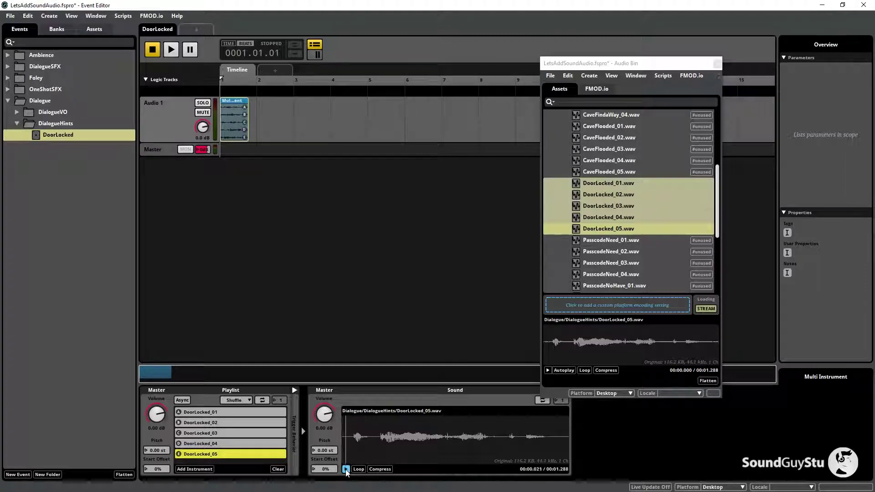
right_click(245, 456)
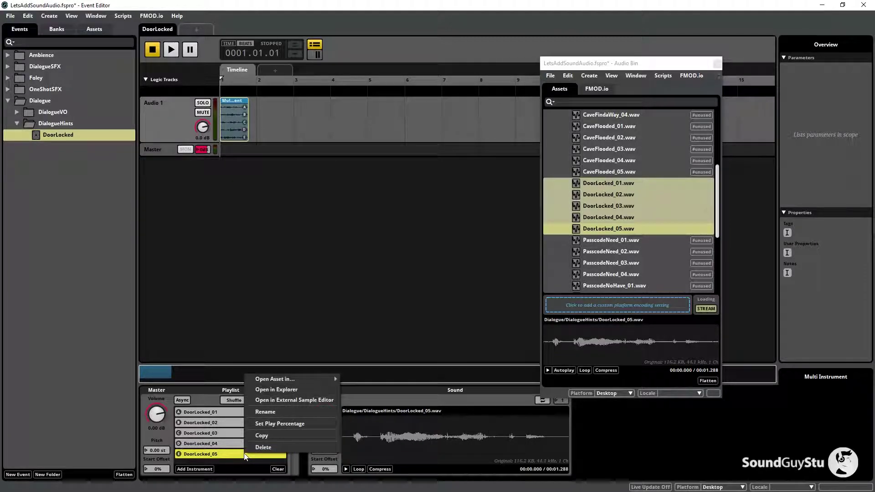
click(274, 447)
Preview DoorLocked_04 in the playlist and delete it from the multi instrument
click(194, 444)
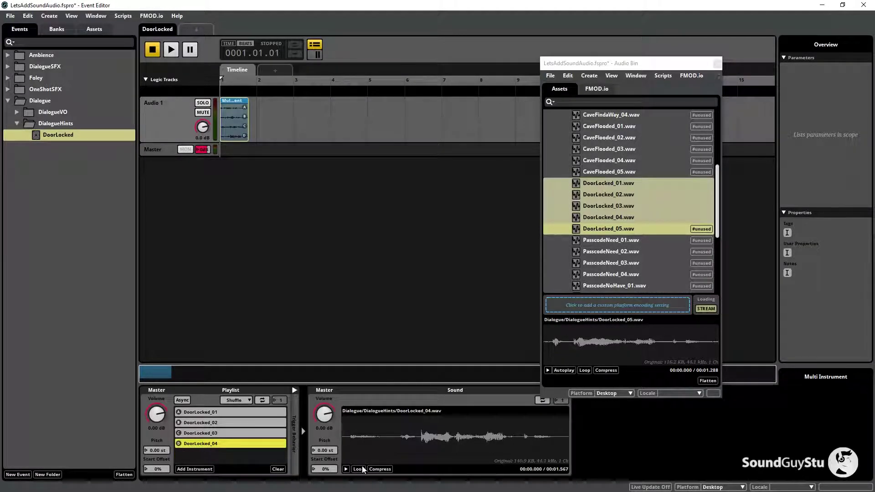
click(346, 469)
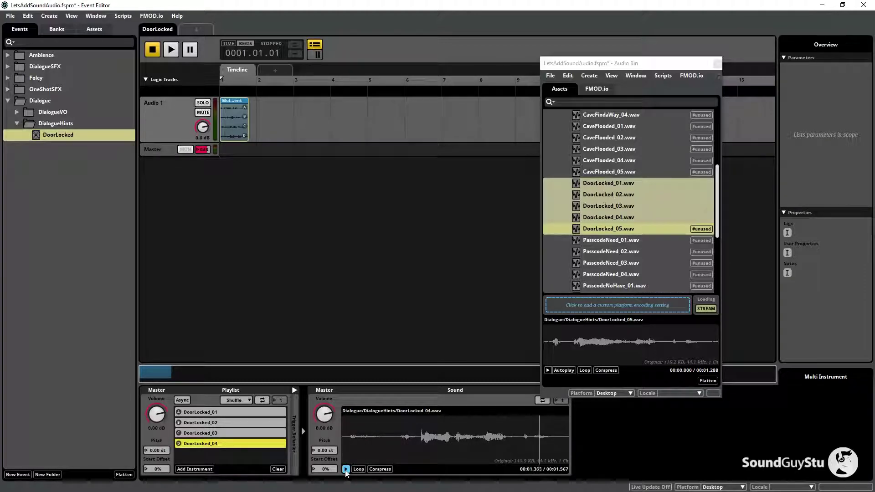
right_click(230, 449)
click(262, 437)
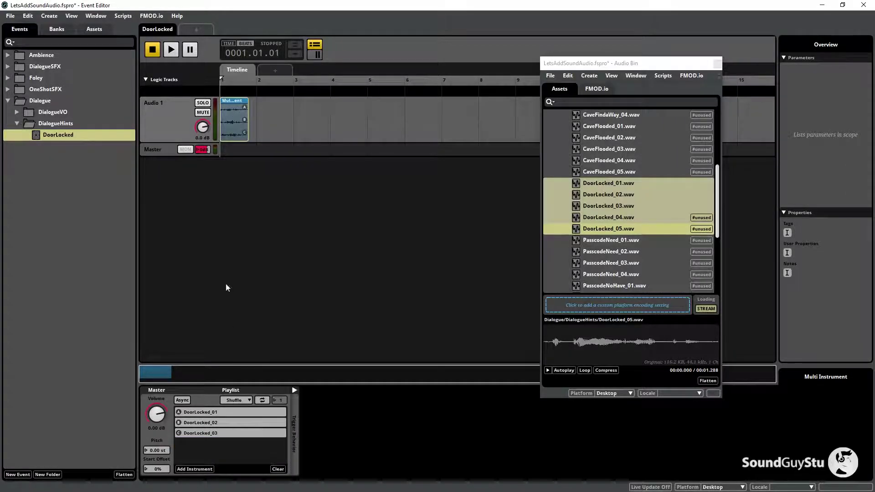
Audition the DoorLocked event with its remaining clips, stop playback and deselect the event
click(172, 50)
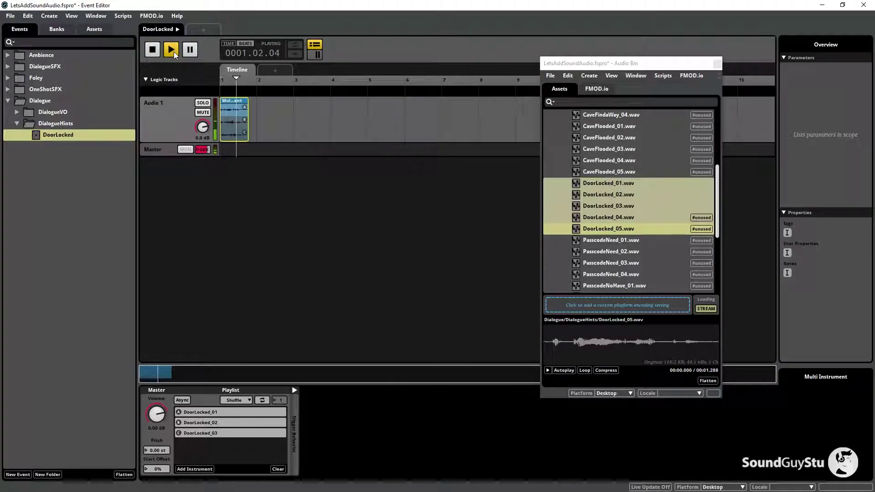
click(153, 50)
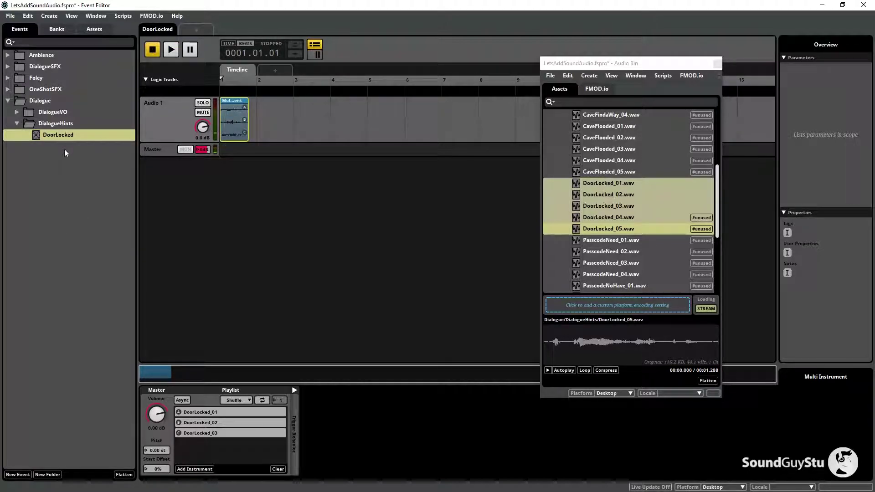
click(64, 149)
Close the Audio Bin and route the DoorLocked event into the DialogueSFX group in the Mixer
click(97, 18)
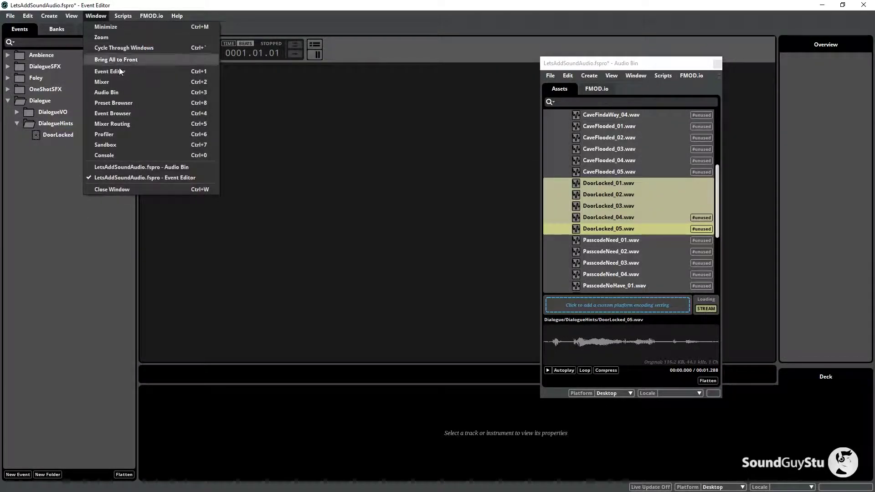
click(118, 81)
click(717, 65)
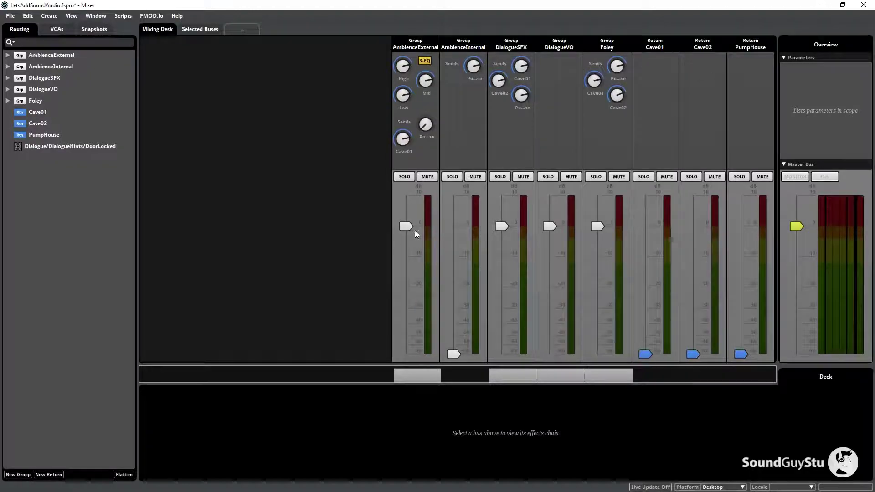
click(51, 147)
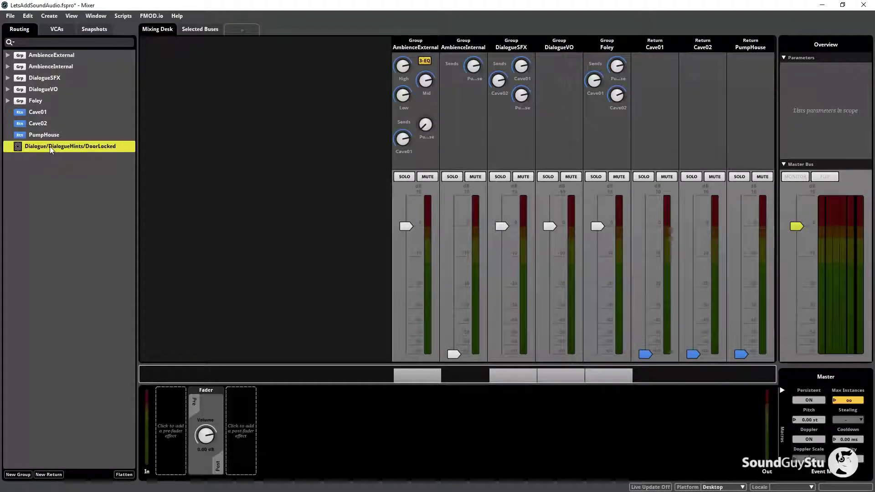
drag(86, 146, 68, 78)
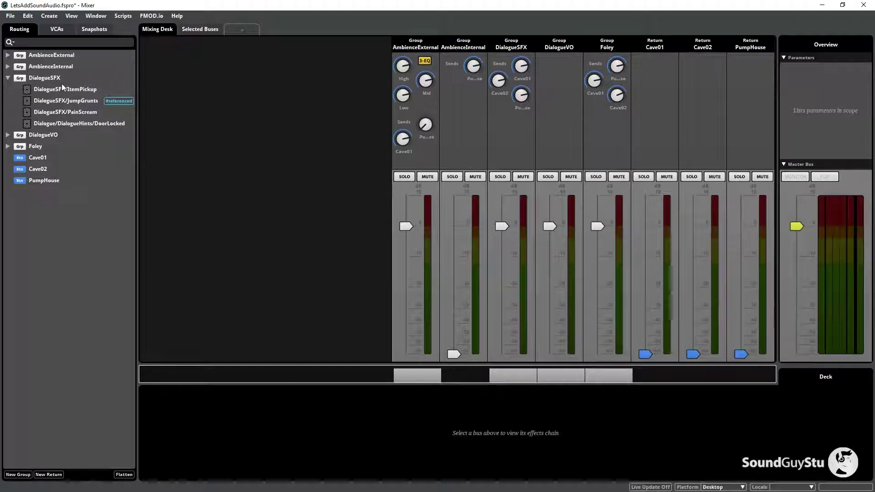
click(9, 78)
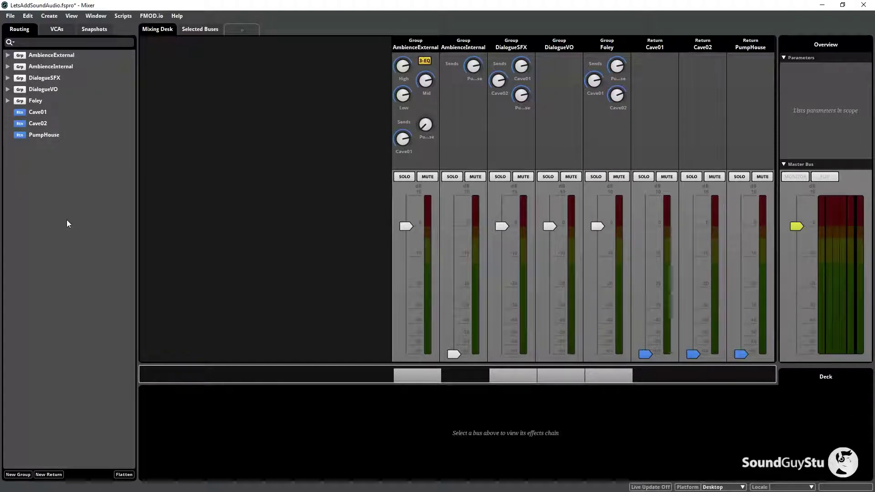
Return to the Event Editor, audition the DoorLocked event and deselect it
click(98, 16)
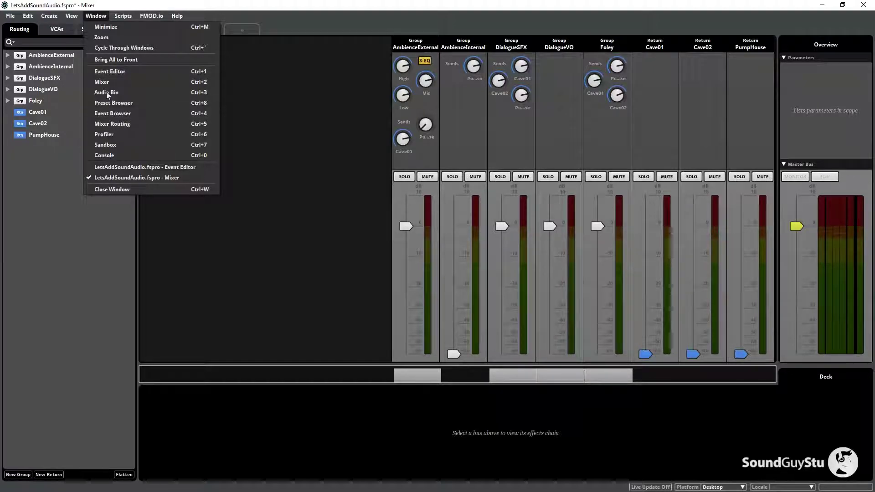
click(113, 70)
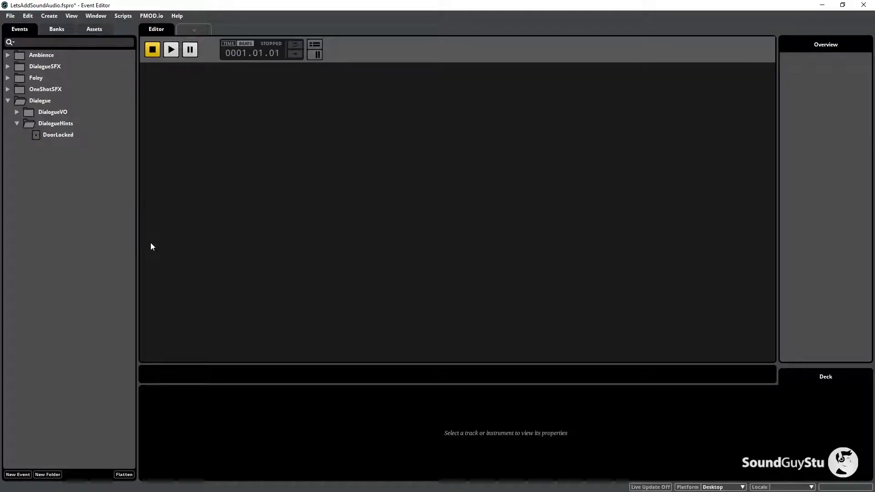
click(63, 135)
key(space)
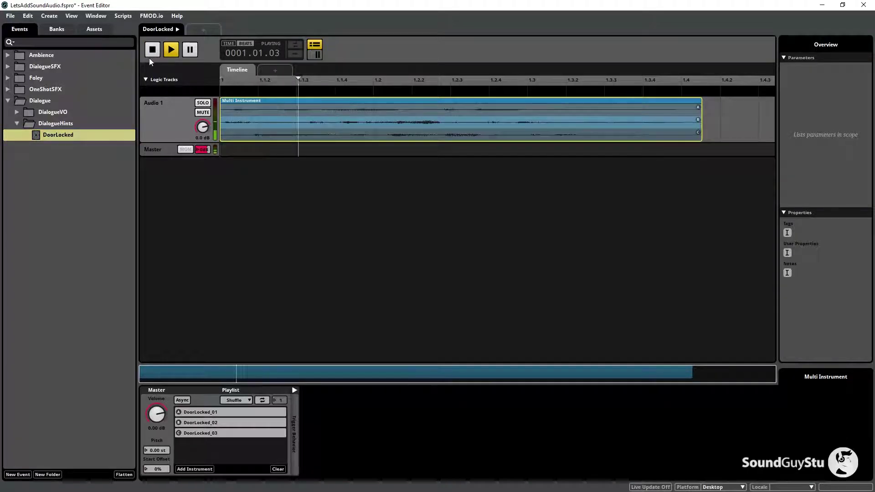
click(153, 52)
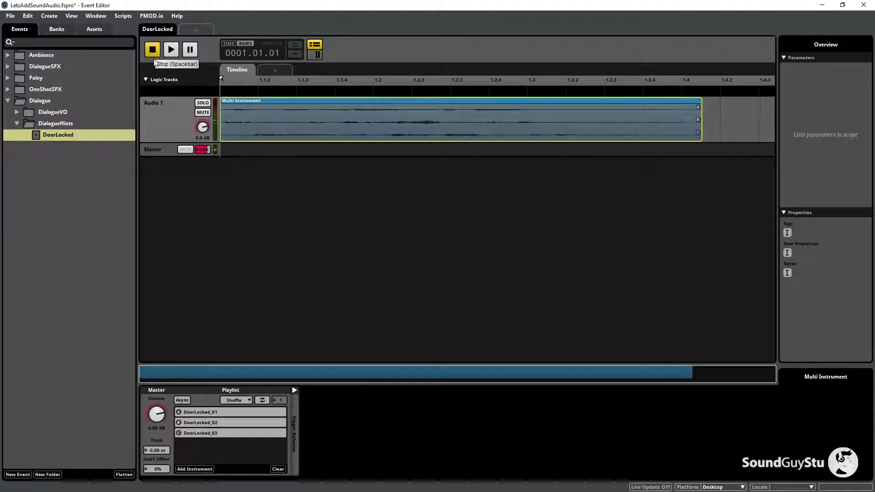
click(63, 220)
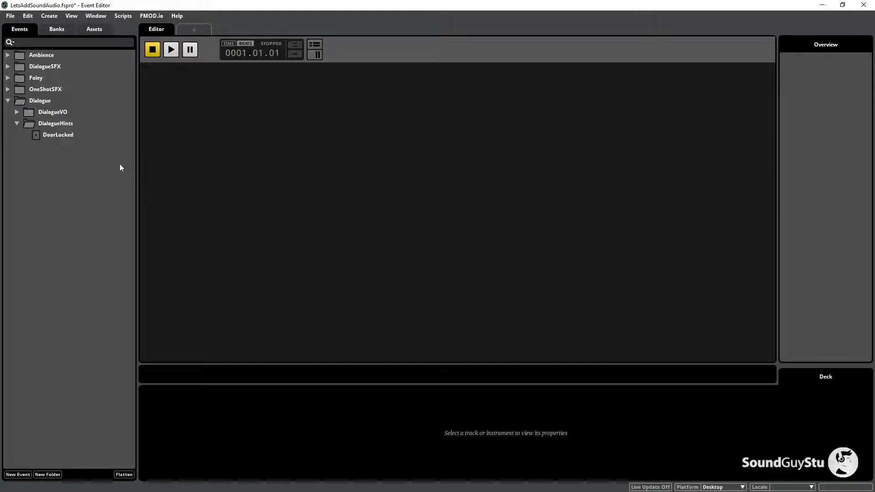
Collapse the Dialogue event folder and expand the OneShotSFX folder in both the event list and the reopened Audio Bin
click(8, 101)
click(8, 89)
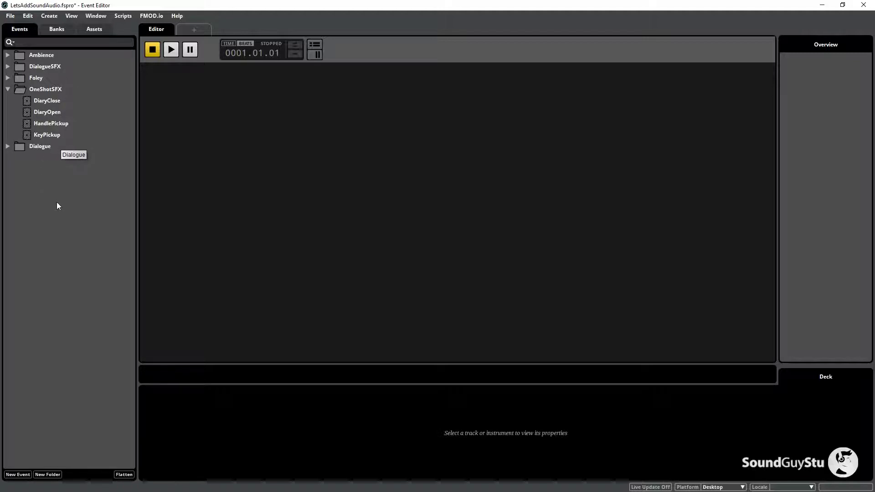
click(96, 16)
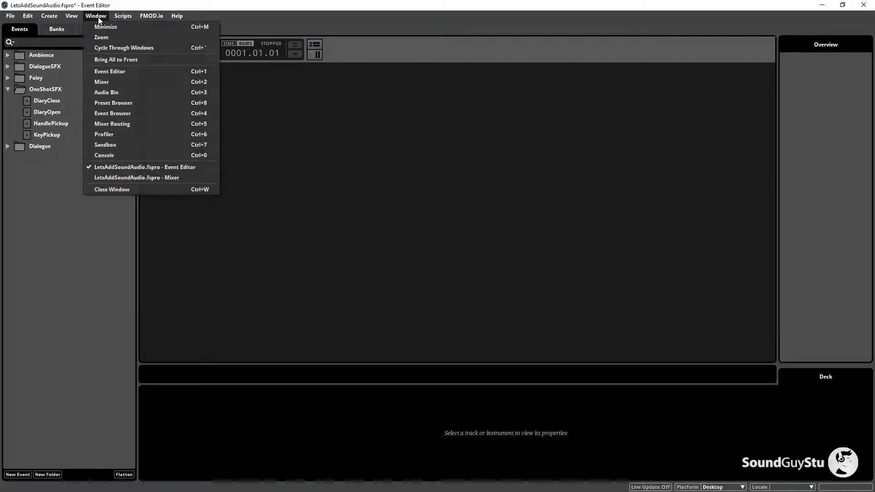
click(119, 93)
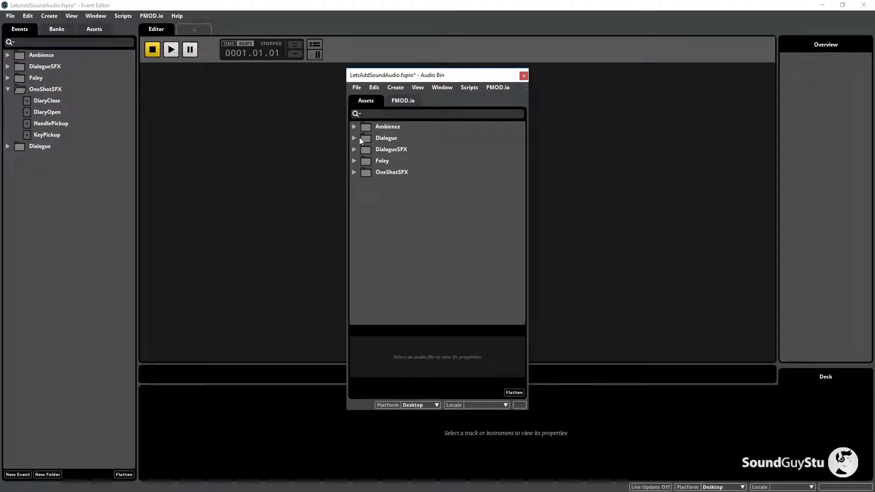
click(355, 173)
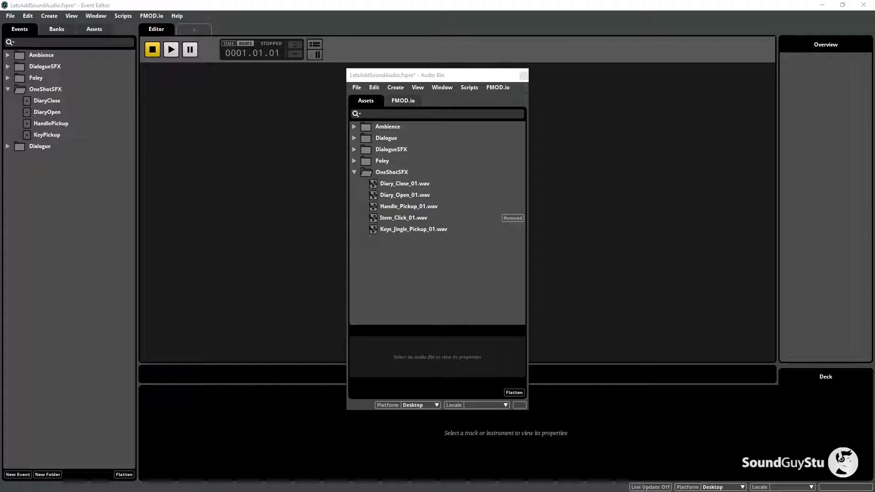
Import Foley_Door_Locked_01 from the OneShotSounds folder in File Explorer into the Audio Bin's OneShotSFX folder, and minimize File Explorer
key(alt+Tab)
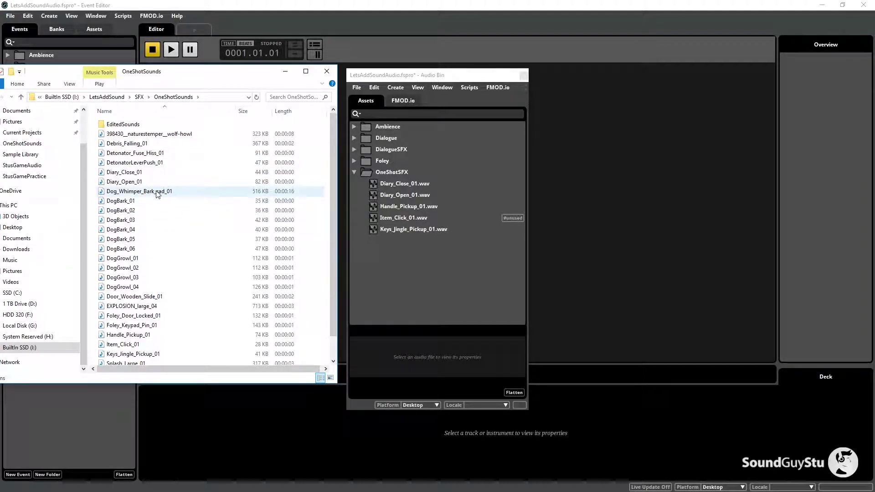
mouse_move(157, 194)
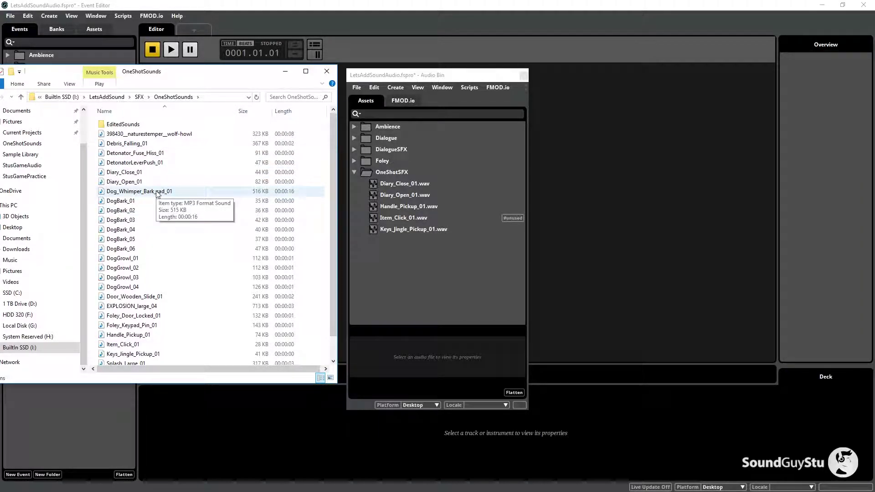
scroll(167, 313, down, 1)
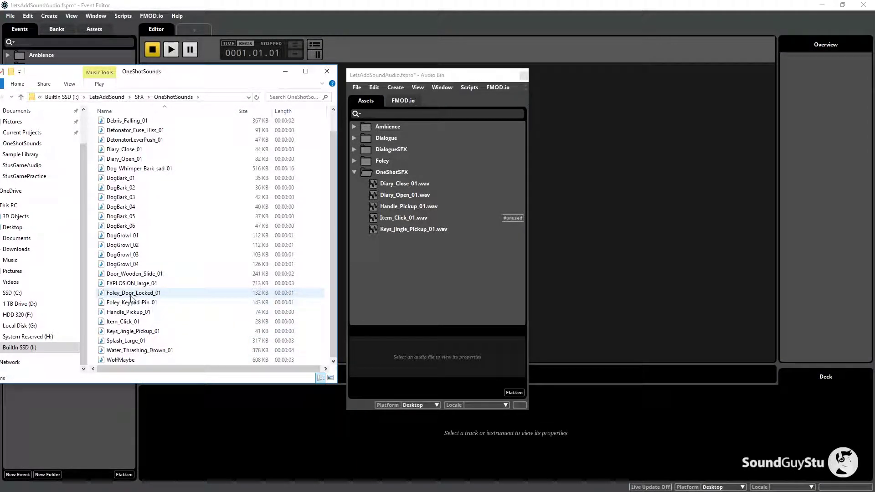
drag(120, 296, 403, 174)
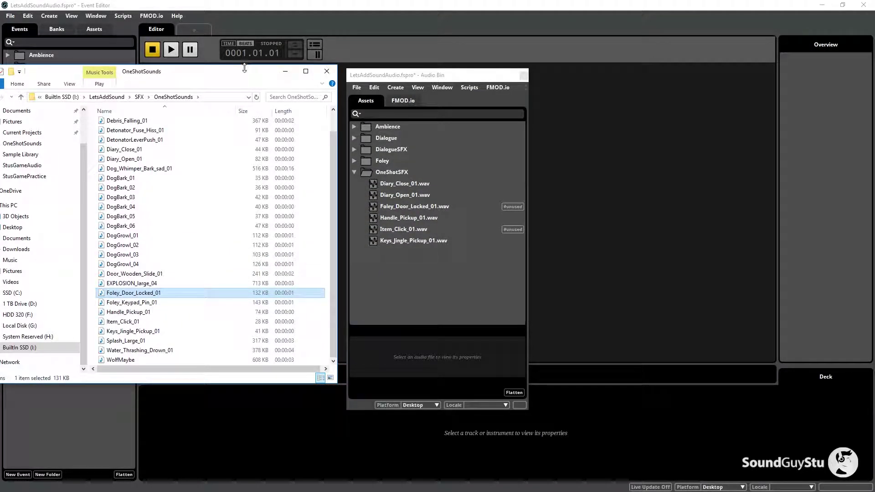
click(286, 72)
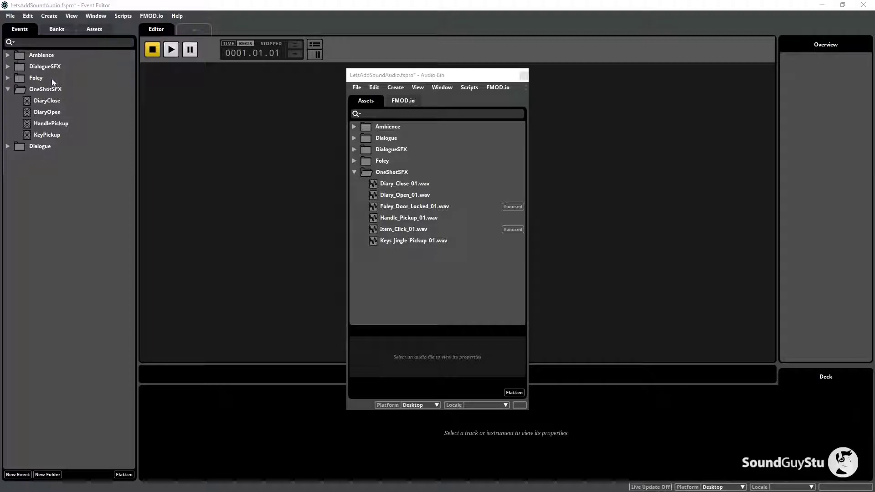
Create a new 2D event named DoorTry in the OneShotSFX event folder
right_click(53, 90)
mouse_move(109, 96)
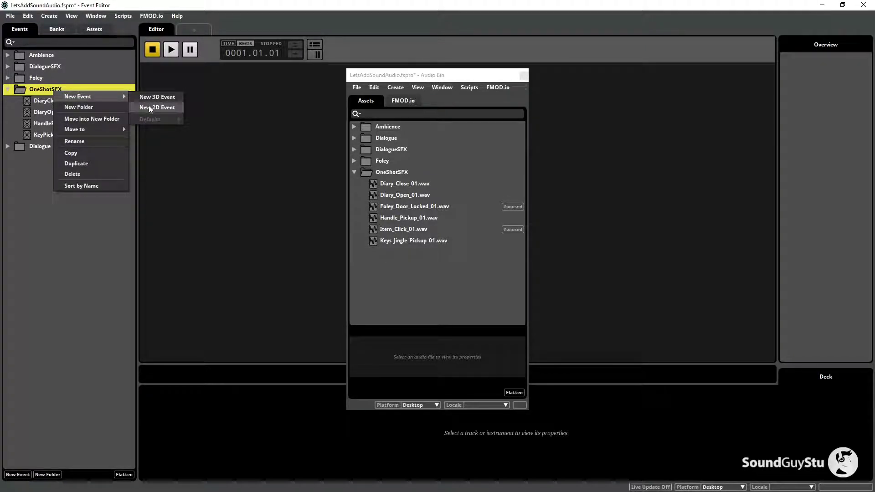
click(148, 108)
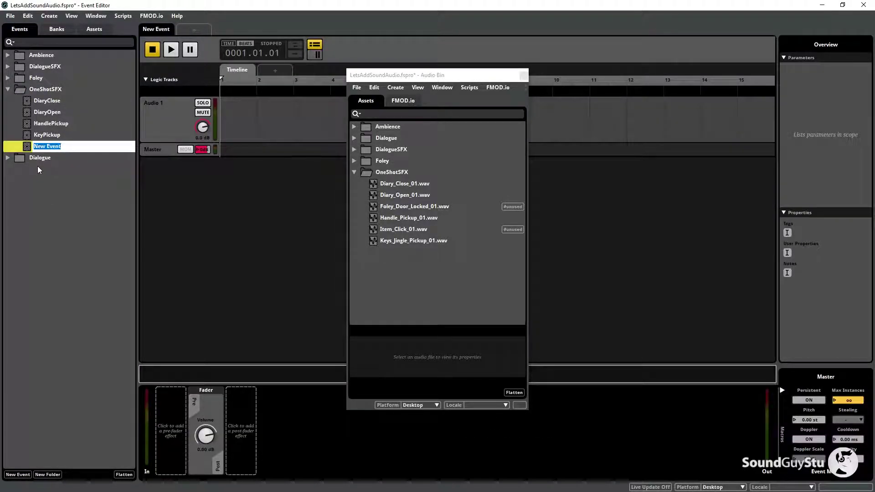
text(Door)
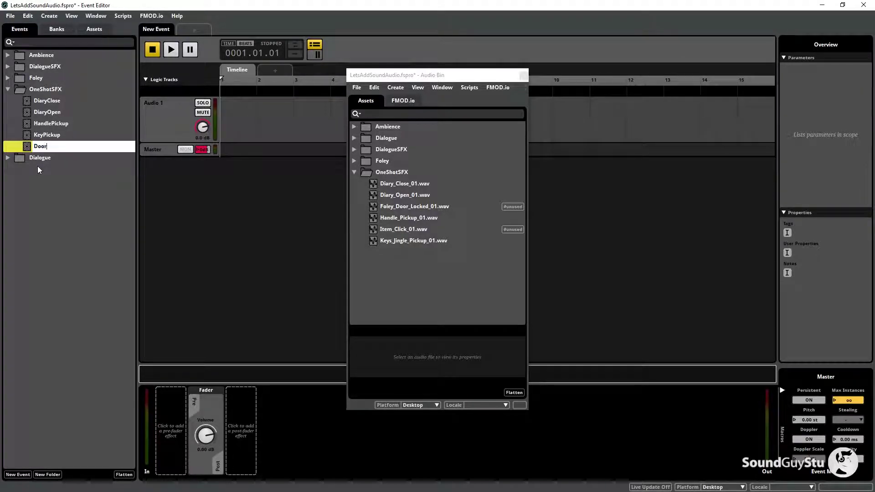
text(Try)
key(Return)
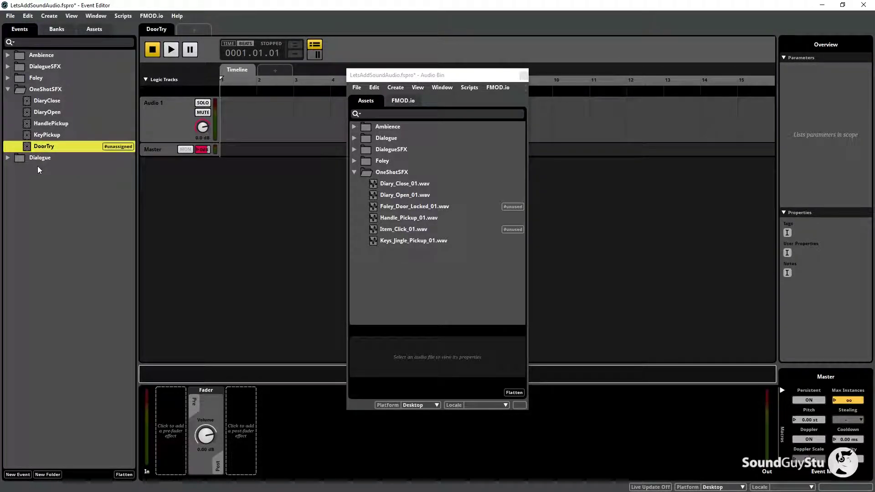
Assign the DoorTry event to the OneShotSFX bank
right_click(56, 147)
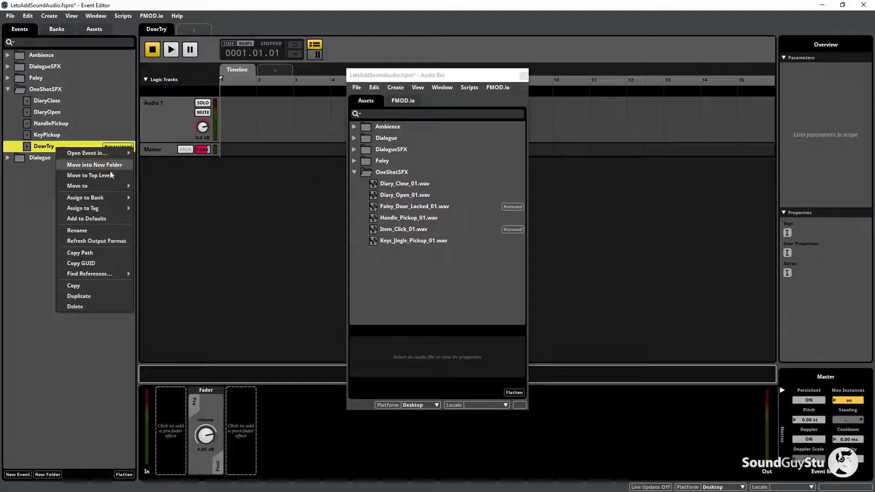
mouse_move(112, 198)
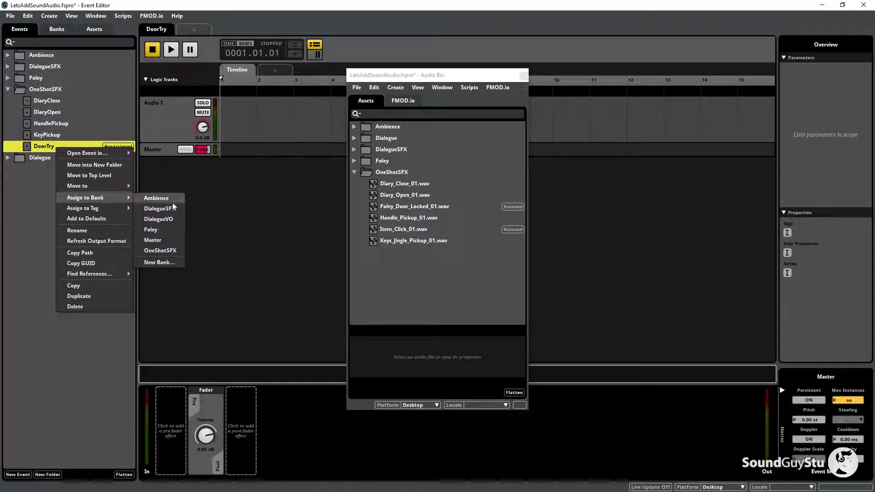
click(177, 254)
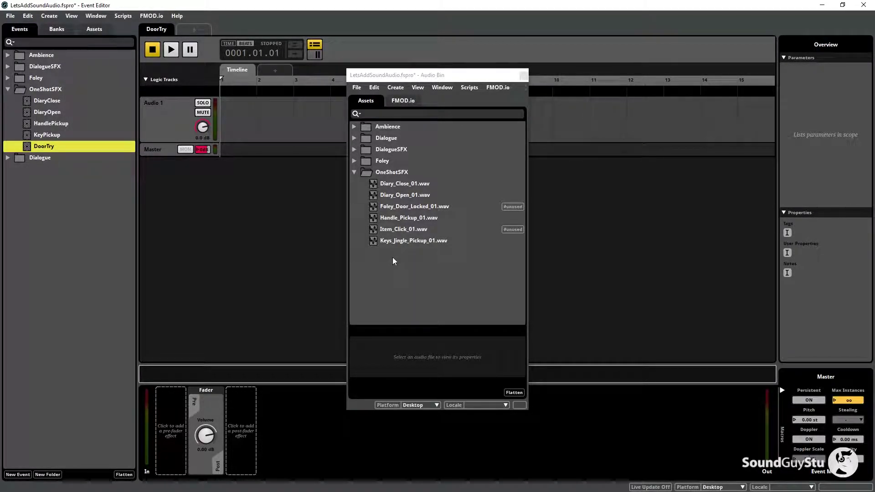
Place Foley_Door_Locked_01.wav at the start of DoorTry's Audio 1 track, audition it, and close the Audio Bin
click(410, 207)
drag(410, 206, 244, 117)
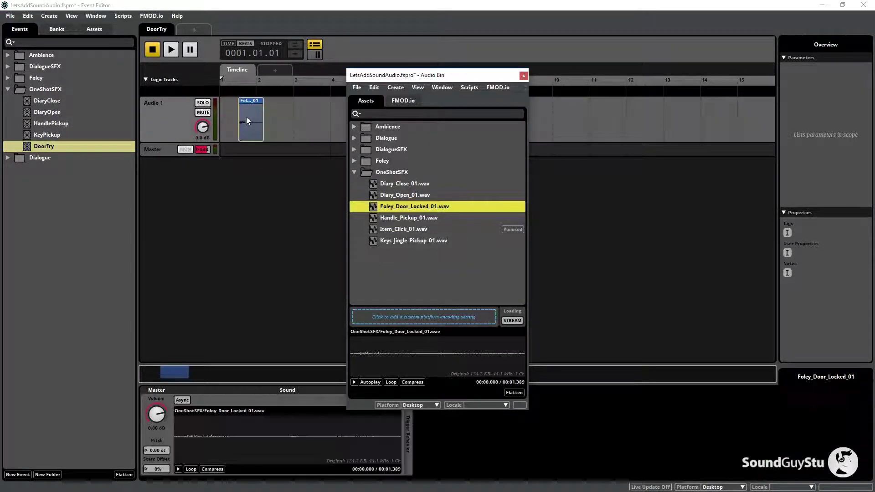
click(171, 50)
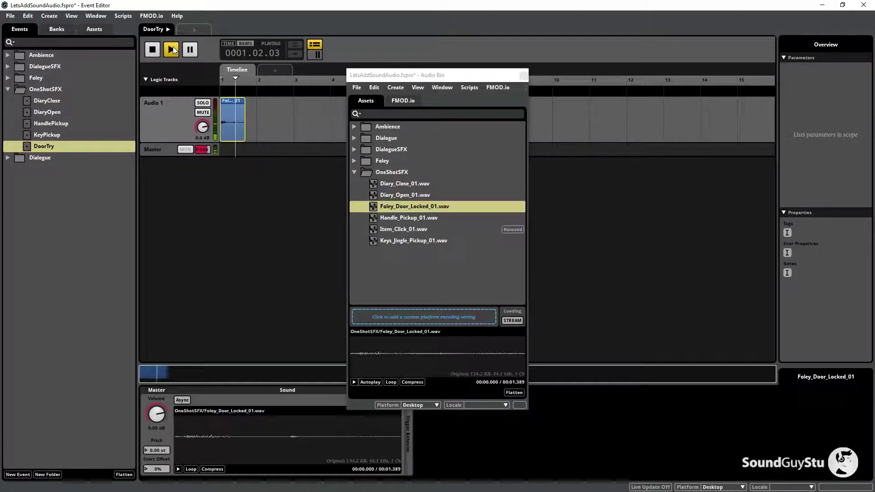
click(151, 50)
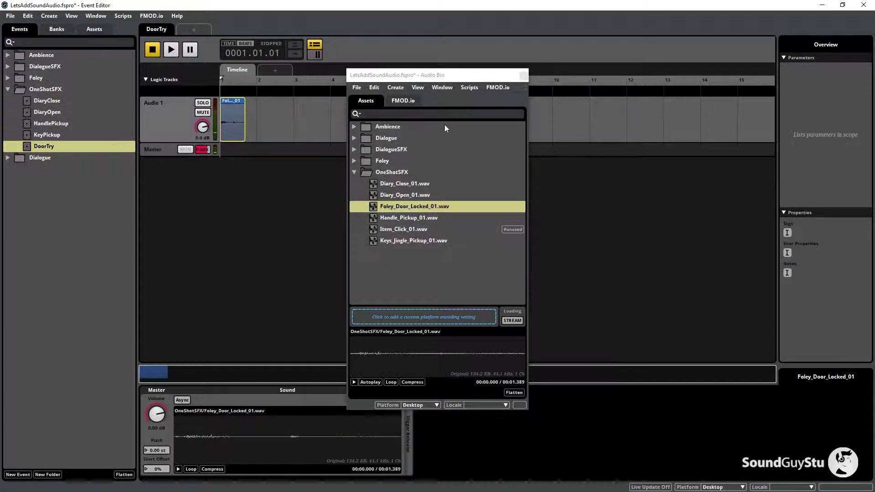
click(524, 75)
click(119, 224)
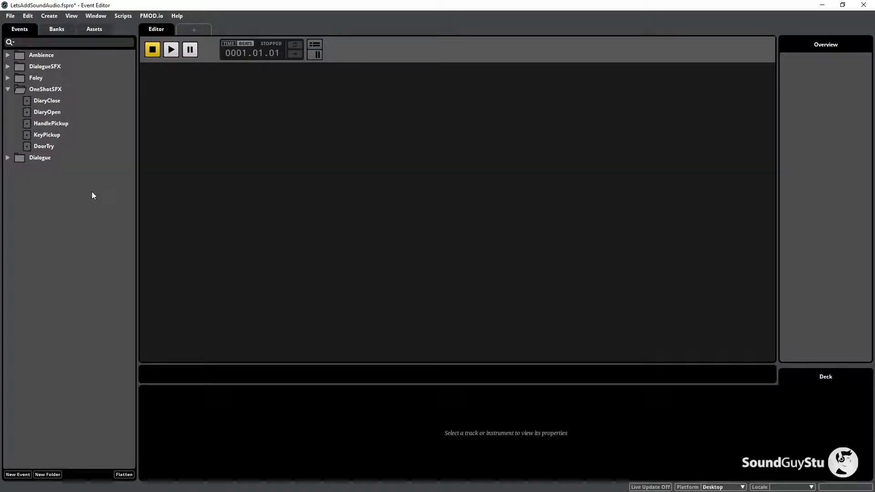
Create a new 2D event named CaveFlooded in the DialogueHints folder inside the Dialogue event folder
click(8, 157)
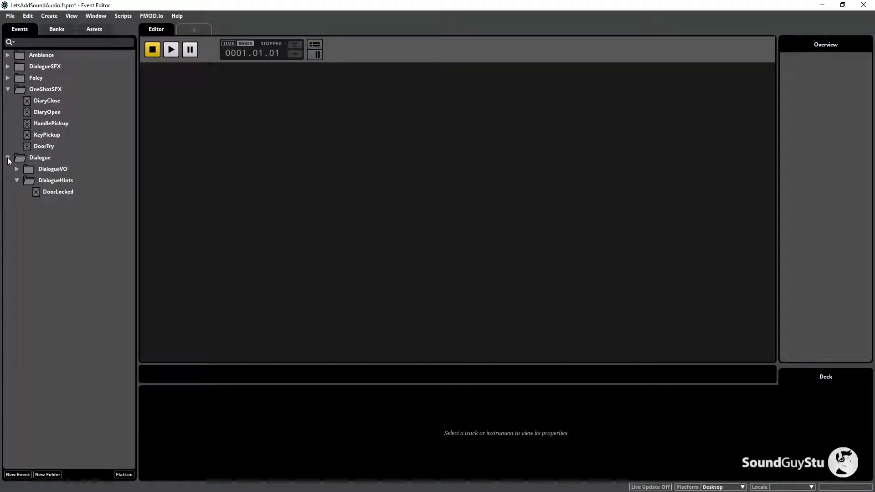
click(57, 182)
right_click(58, 182)
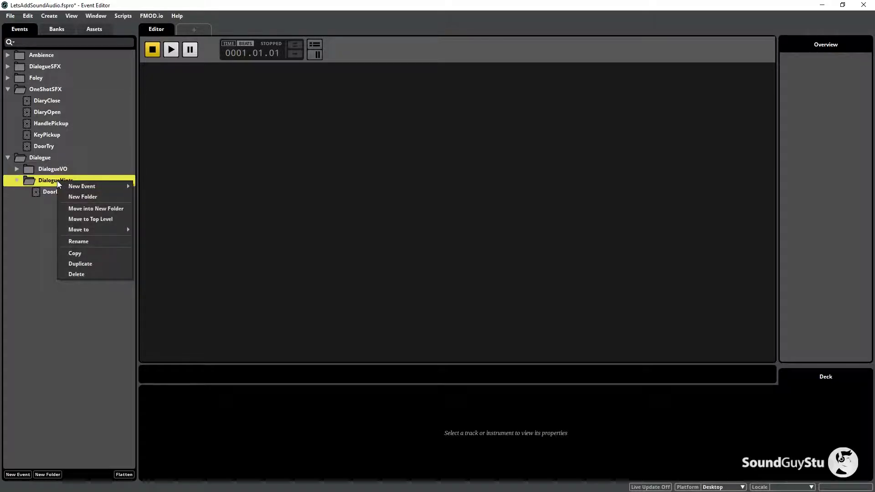
mouse_move(62, 187)
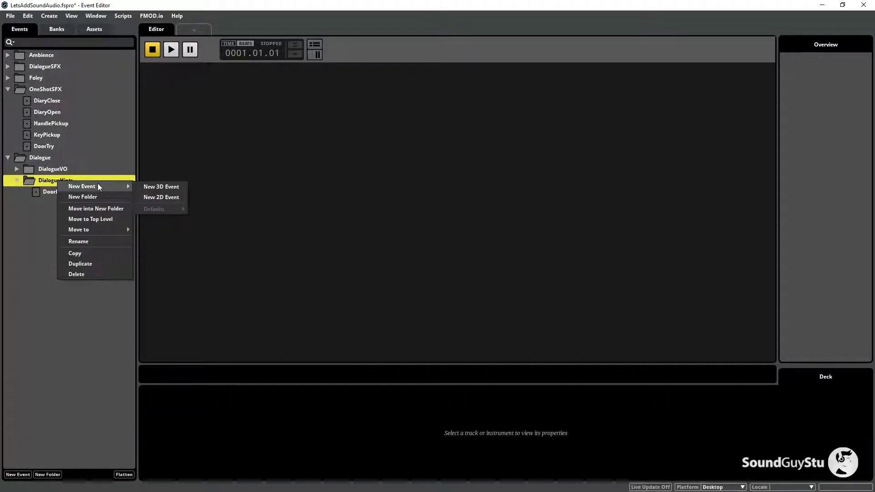
click(164, 198)
text(CaveFlooded)
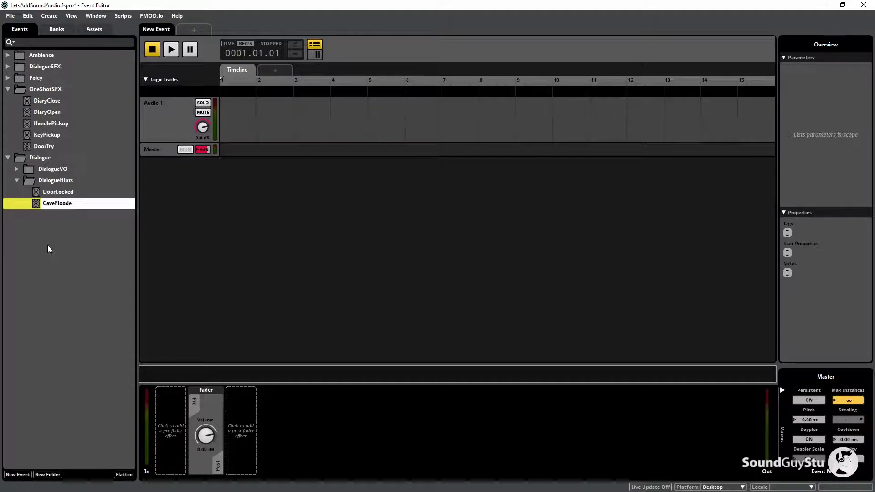
key(Return)
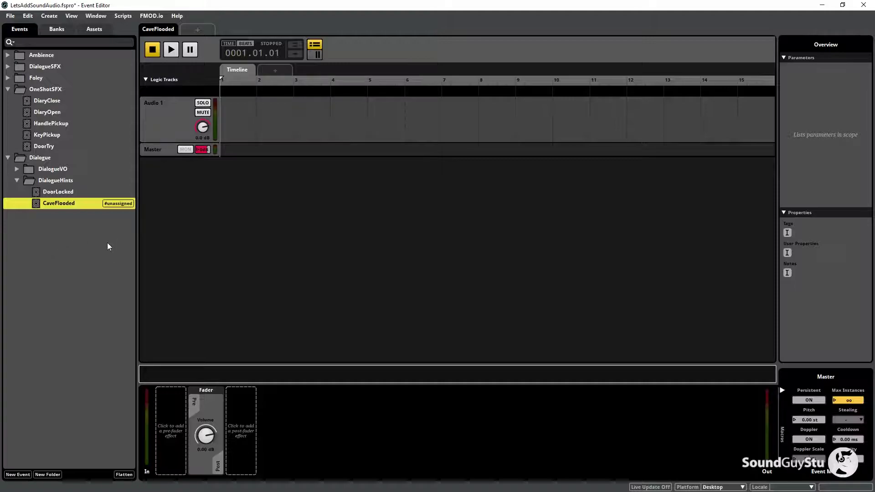
Assign the CaveFlooded event to the DialogueVO bank
right_click(87, 207)
mouse_move(128, 258)
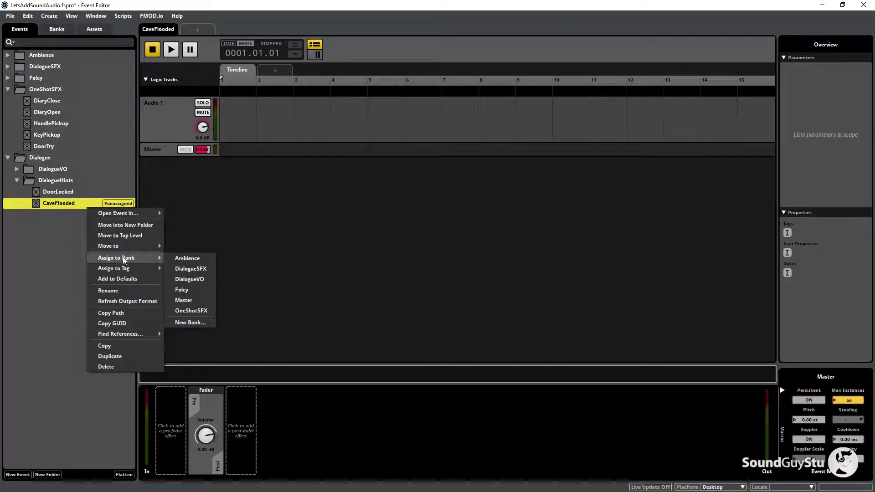
click(199, 282)
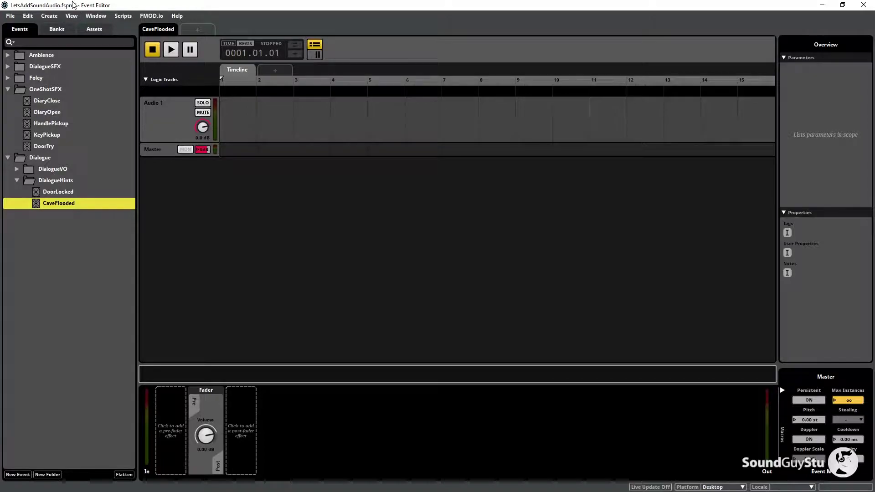
Reopen the Audio Bin clear of the timeline tracks and expand its Dialogue and DialogueHints folders
click(95, 16)
click(113, 92)
drag(426, 89, 640, 42)
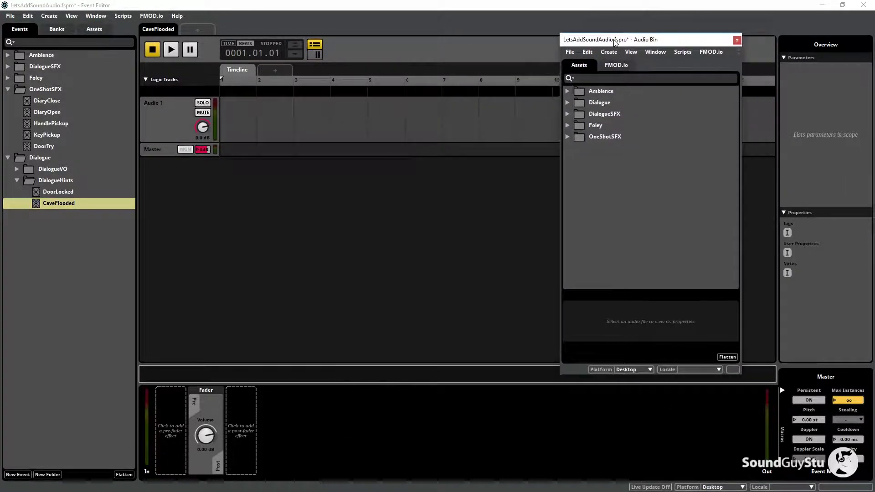
click(567, 102)
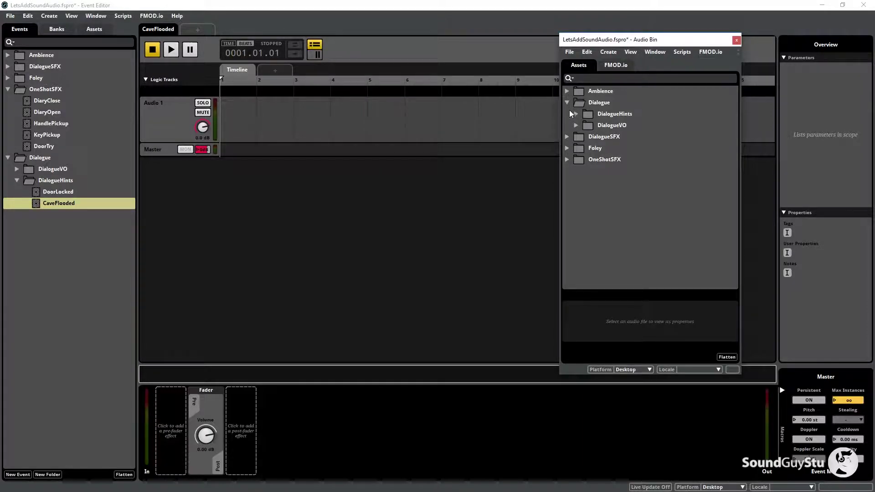
click(576, 114)
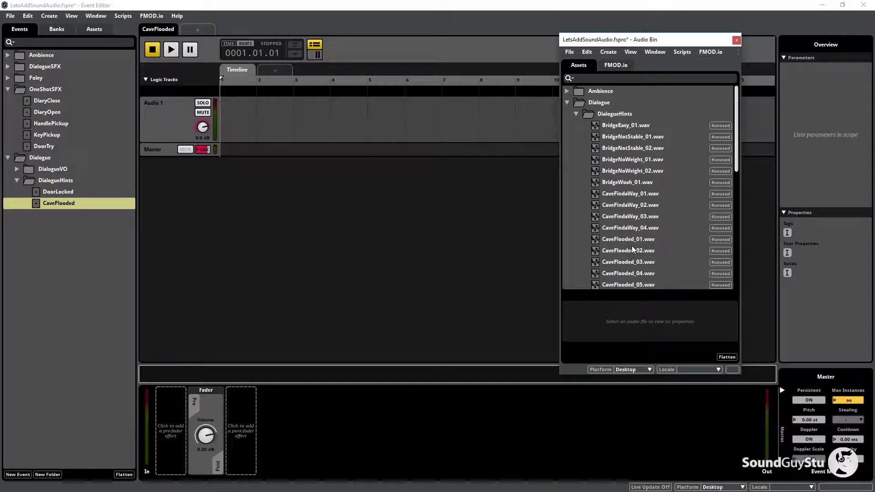
Add CaveFlooded_01.wav to CaveFlooded_05.wav as one multi instrument at the start of the CaveFlooded event's Audio 1 track
click(645, 242)
scroll(638, 235, down, 2)
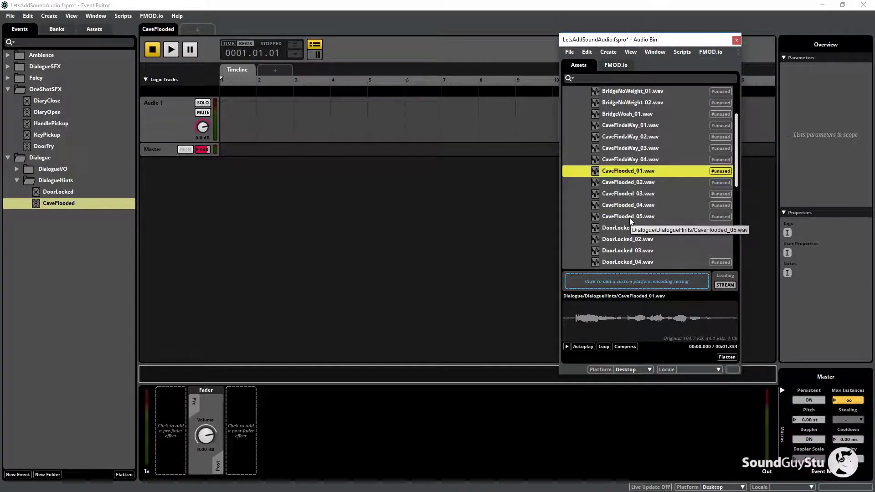
shift+click(636, 217)
drag(626, 171, 255, 112)
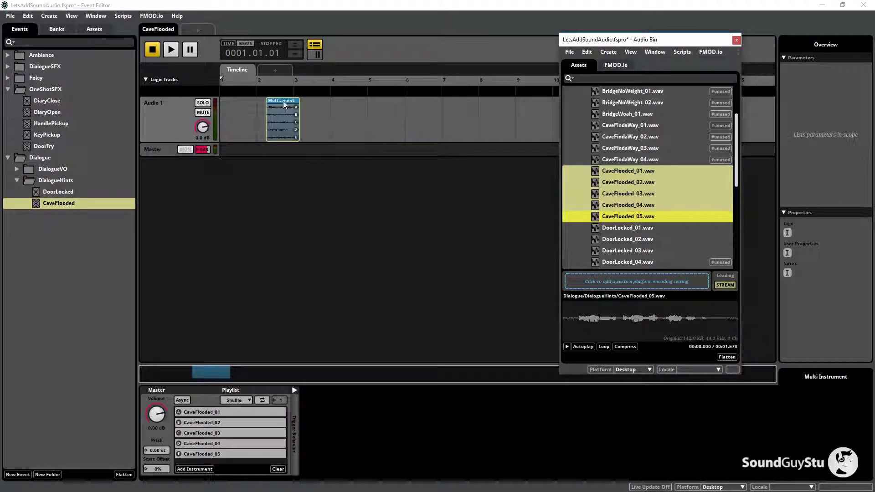
Add CaveFindaWay_01.wav to CaveFindaWay_04.wav as a second multi instrument directly after the first one on Audio 1
click(634, 159)
scroll(634, 192, up, 2)
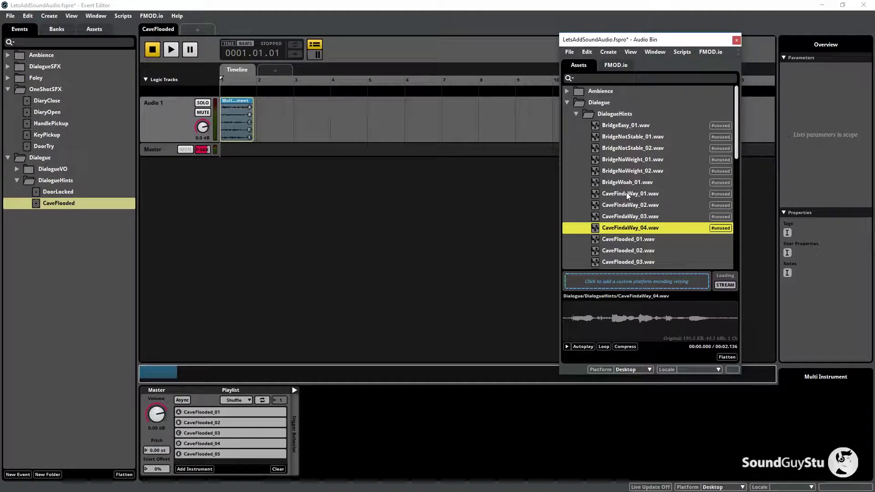
shift+click(622, 193)
drag(623, 194, 272, 102)
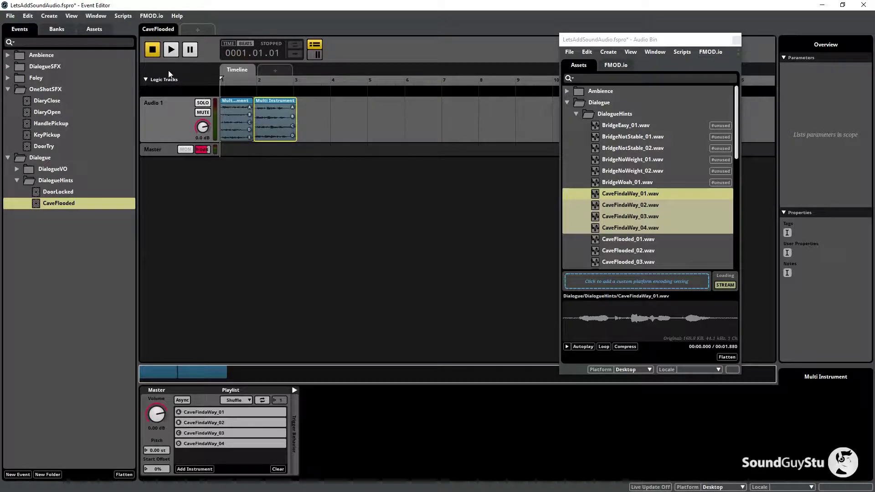
Audition the CaveFlooded event twice to hear its shuffled lines, and stop playback
click(170, 53)
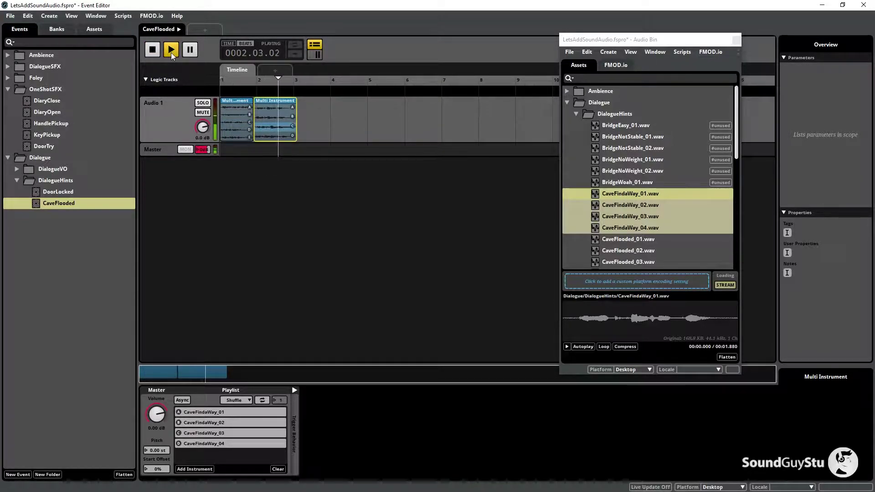
click(171, 53)
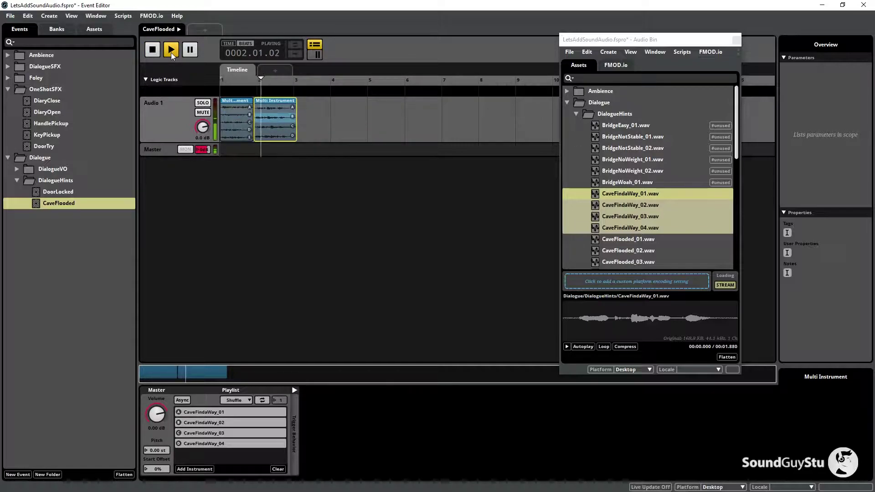
click(152, 52)
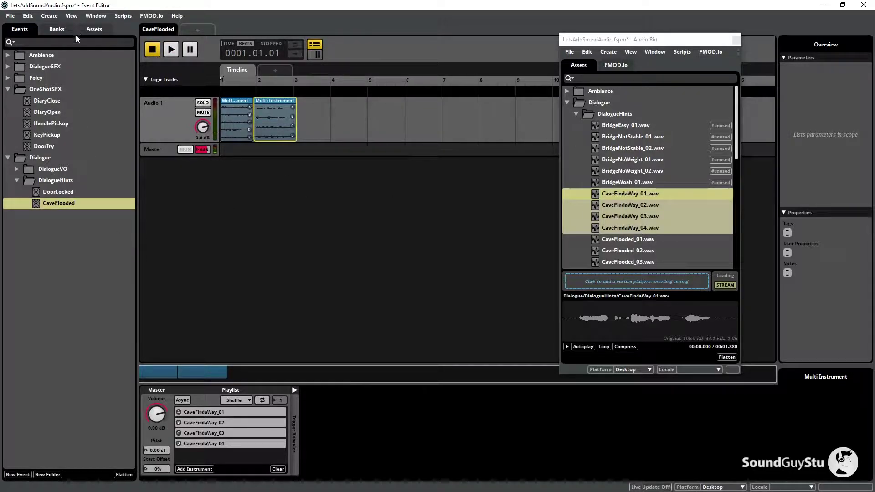
Open the Mixer and route the OneShotSFX/DoorTry event into the Foley group
click(93, 32)
click(96, 15)
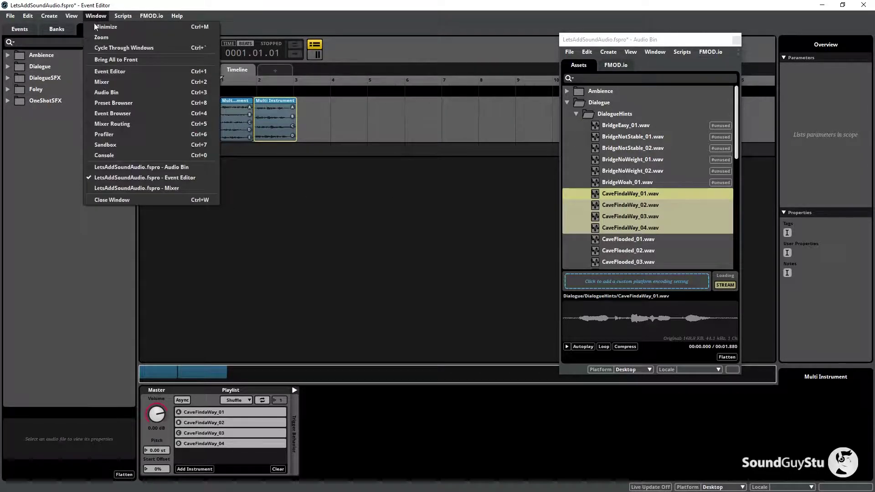
click(113, 81)
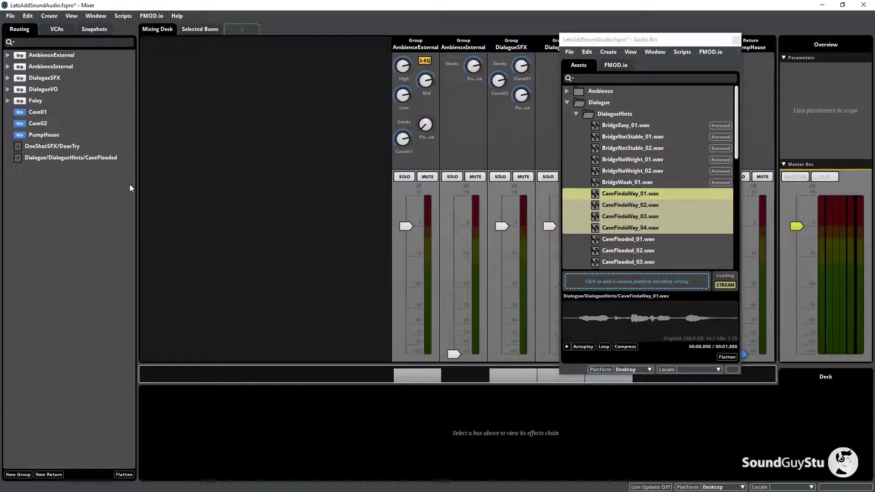
click(52, 147)
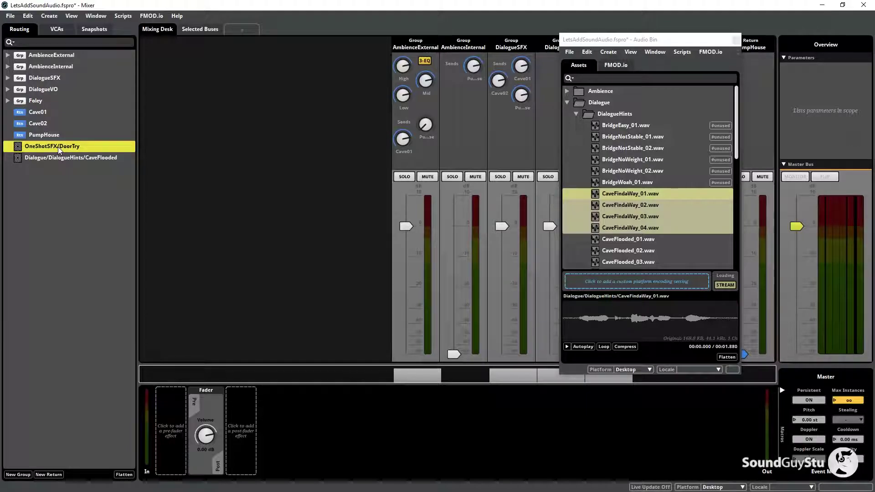
drag(56, 149, 43, 101)
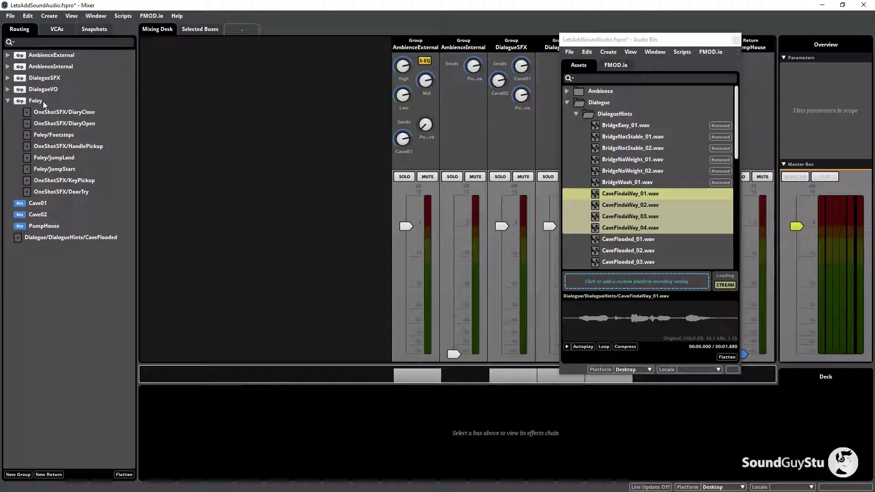
click(9, 101)
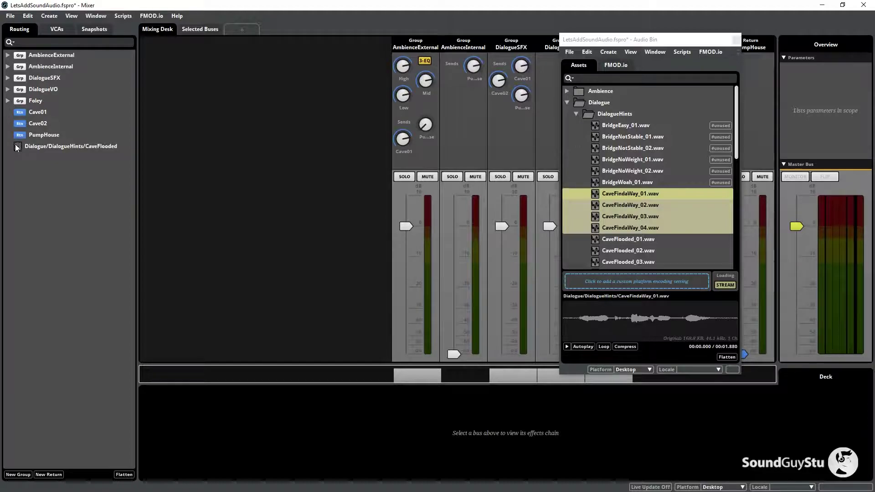
Route the Dialogue/DialogueHints/CaveFlooded event into the DialogueSFX group and collapse the group
click(55, 147)
drag(51, 147, 53, 78)
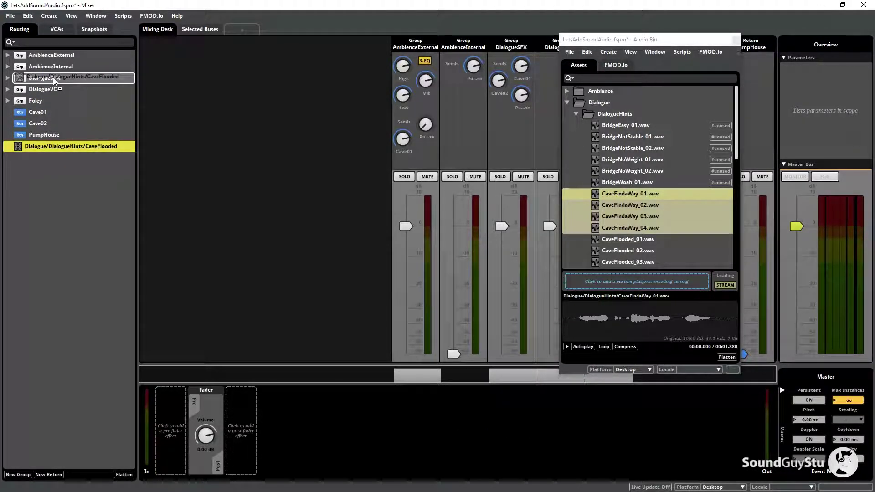
click(7, 78)
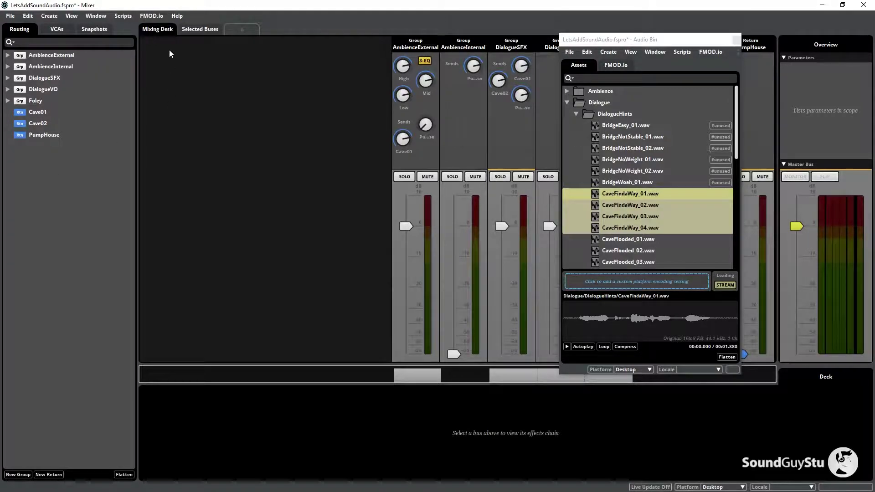
Start the Cave02 snapshot playing from the Mixer's snapshot list
click(203, 30)
click(157, 29)
click(94, 28)
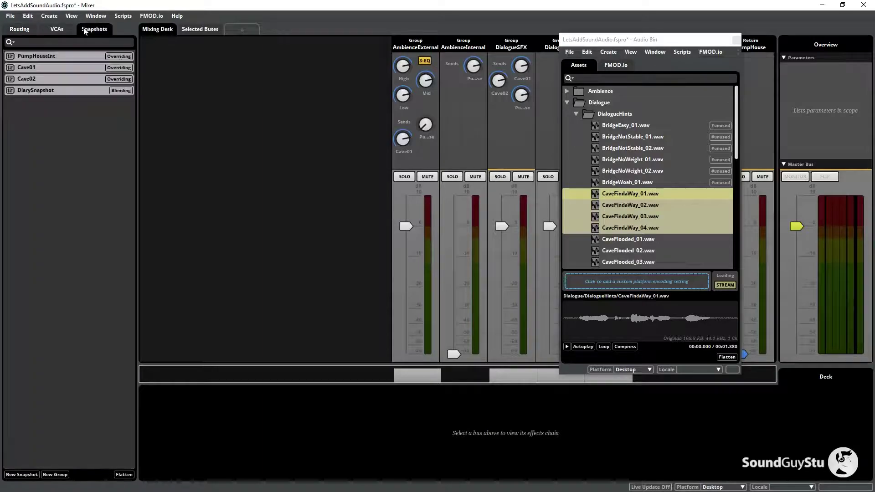
click(62, 79)
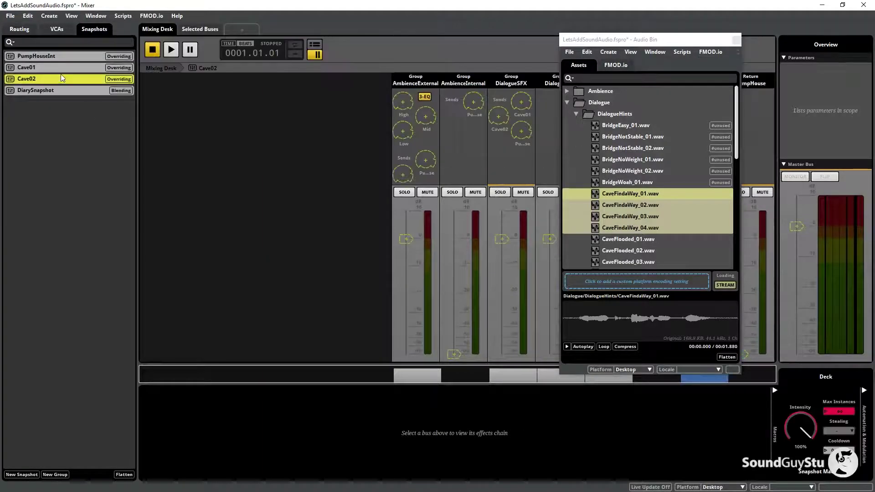
click(171, 50)
Return to the Event Editor, audition the CaveFlooded event with the Cave02 snapshot running, and stop its playback
click(96, 16)
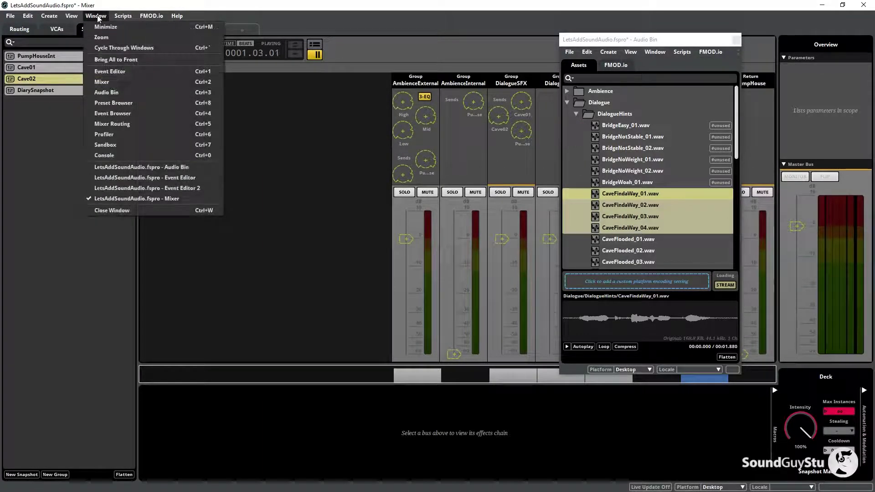
click(103, 73)
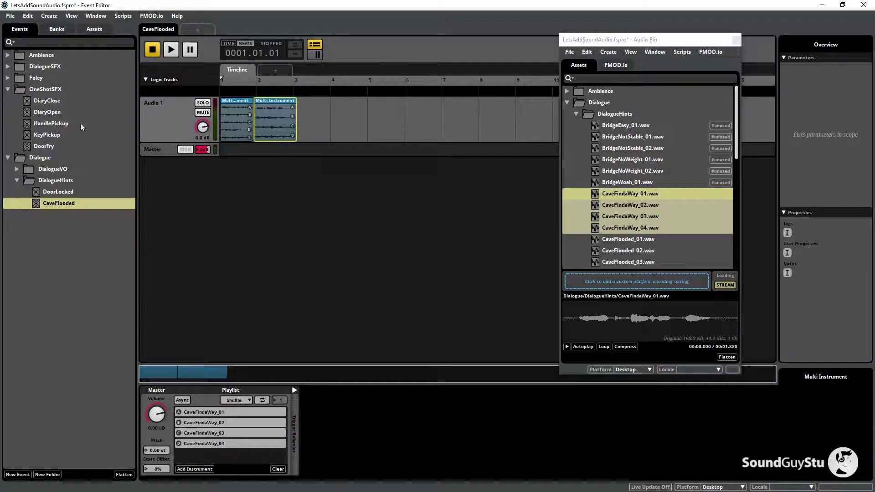
click(170, 52)
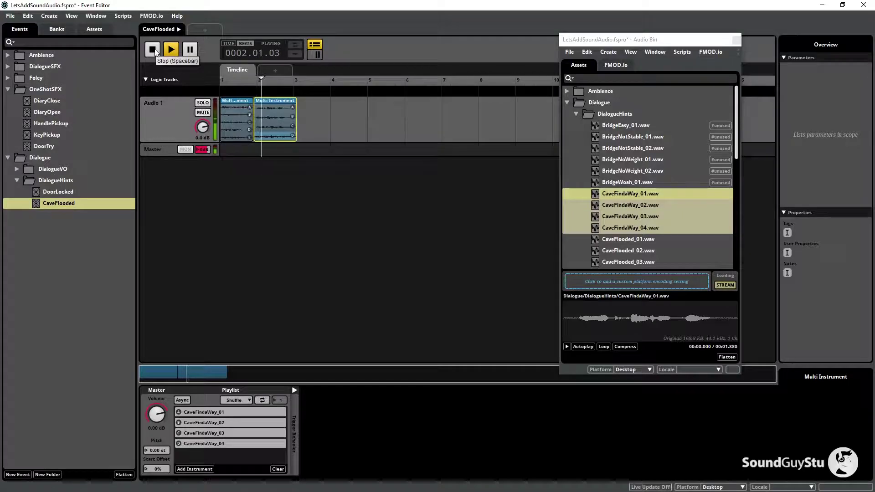
click(153, 49)
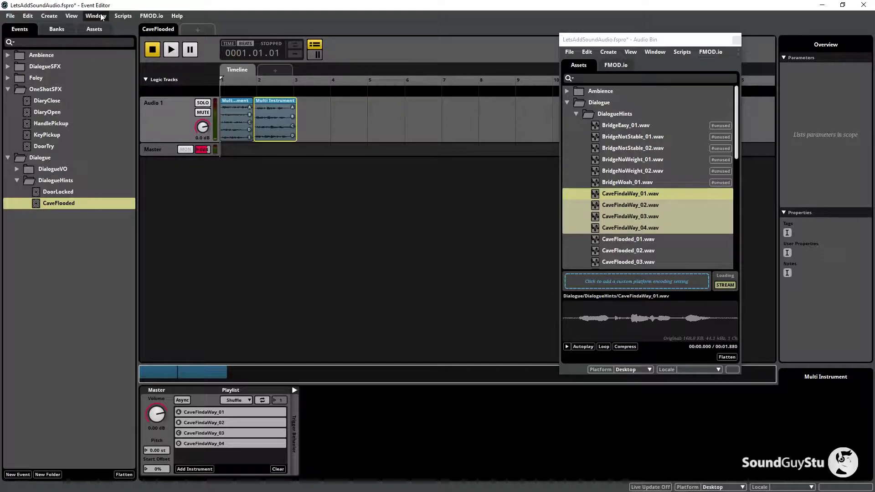
Save the project and build its banks, closing the Audio Bin window
click(10, 16)
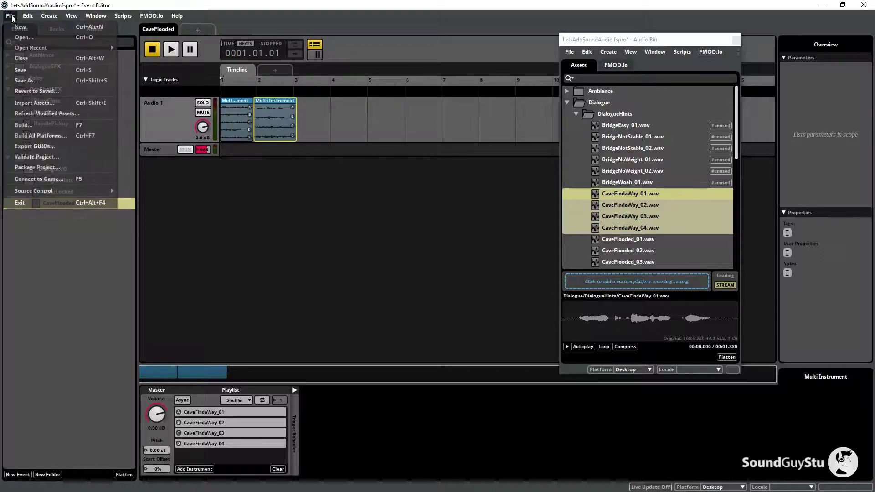
click(22, 74)
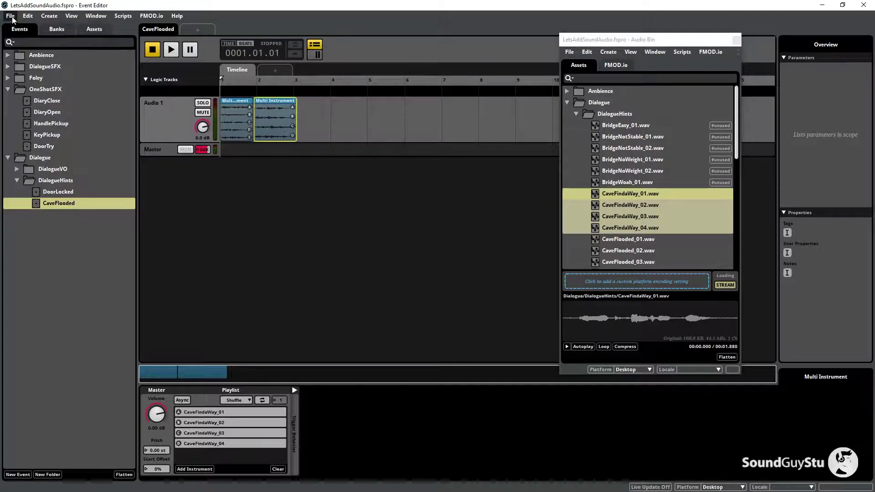
click(10, 16)
click(25, 122)
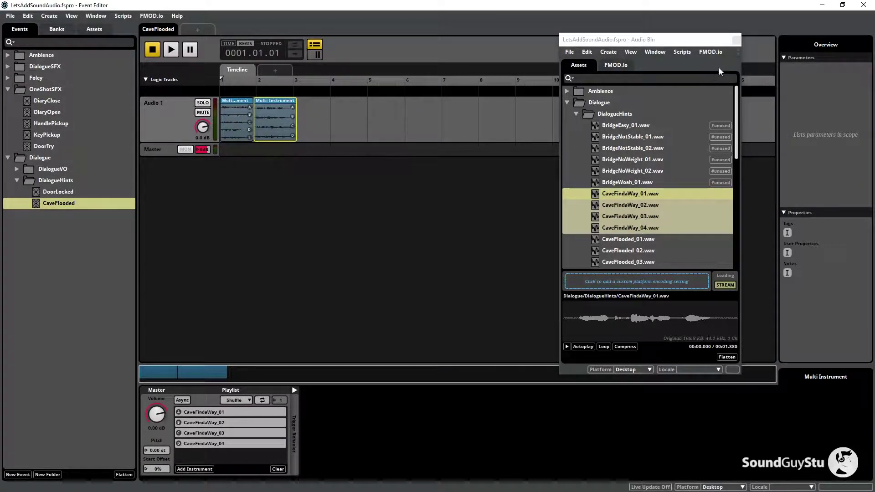
click(736, 40)
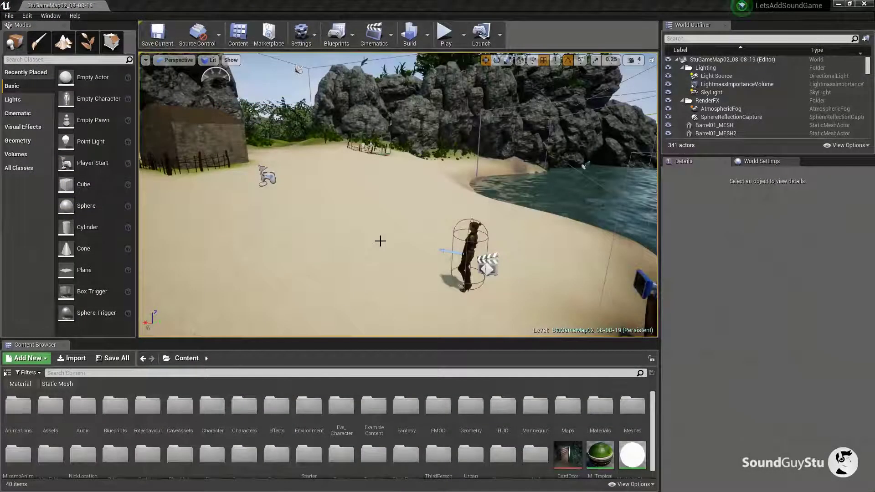
Switch to Unreal Editor, open the Level Blueprint and locate the Pumphouse DOOR section of the Event Graph
click(348, 36)
click(393, 115)
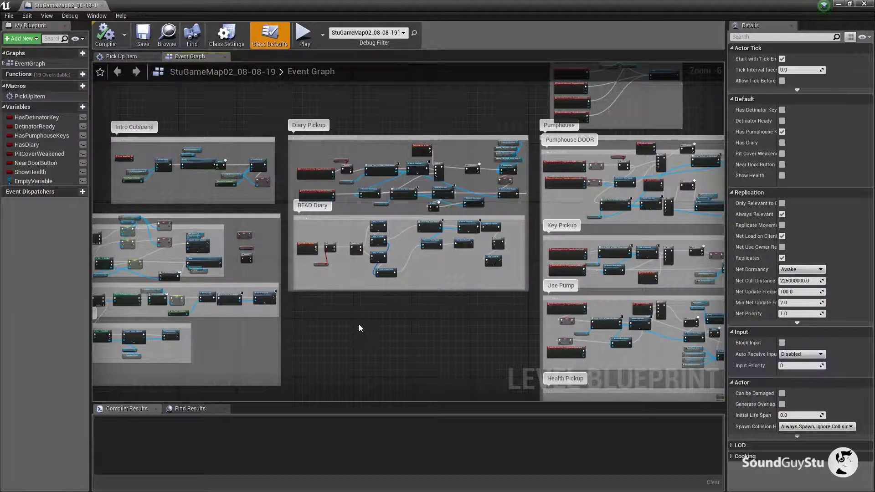
scroll(359, 324, down, 1)
drag(359, 324, 141, 340)
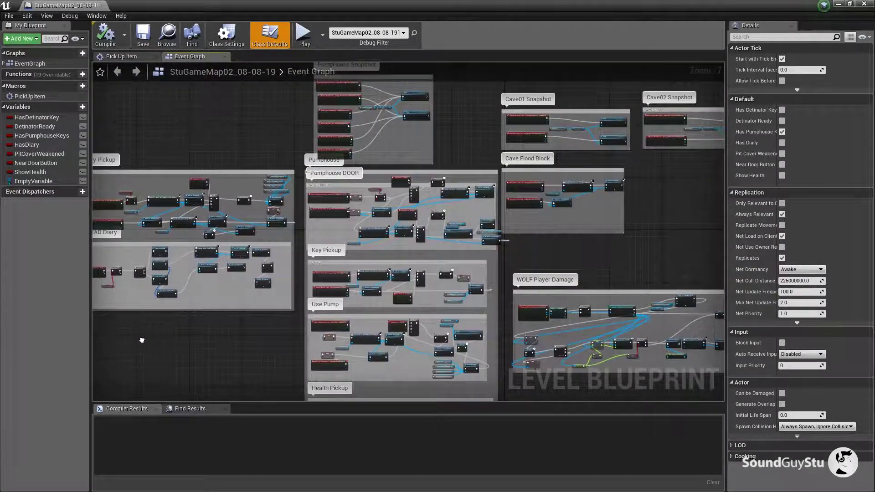
scroll(378, 165, up, 3)
drag(378, 164, 379, 121)
scroll(229, 169, up, 2)
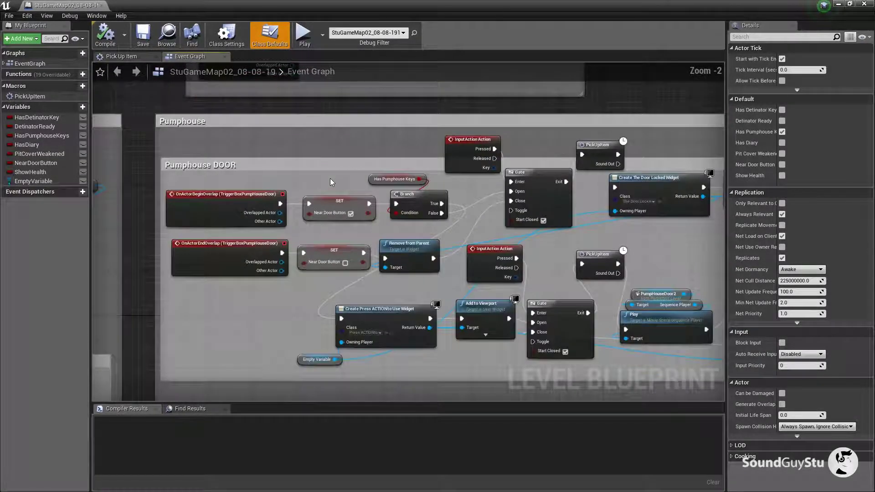
Delete the Create The Door Locked Widget node and its Add to Viewport node from the Pumphouse DOOR section
drag(438, 162, 392, 189)
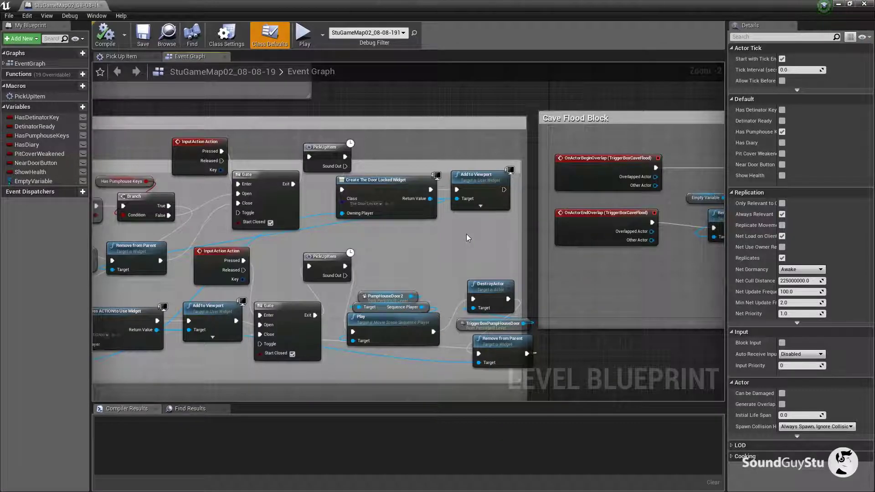
drag(480, 241, 390, 199)
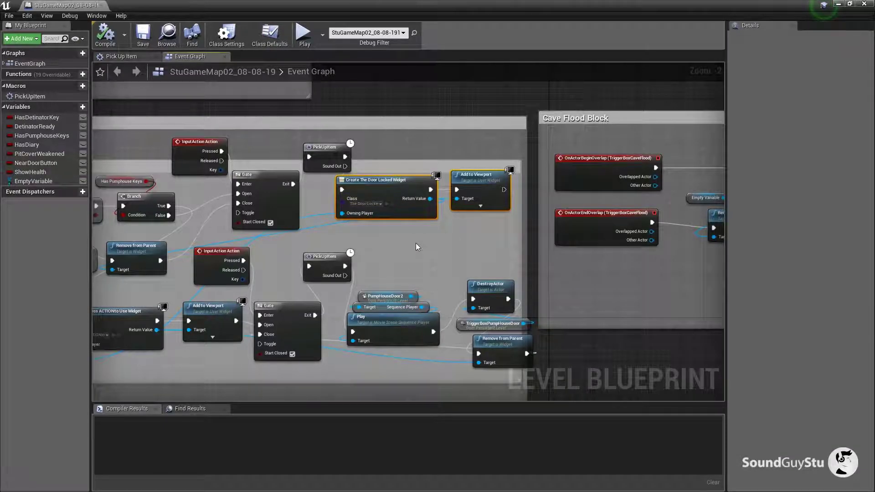
key(Delete)
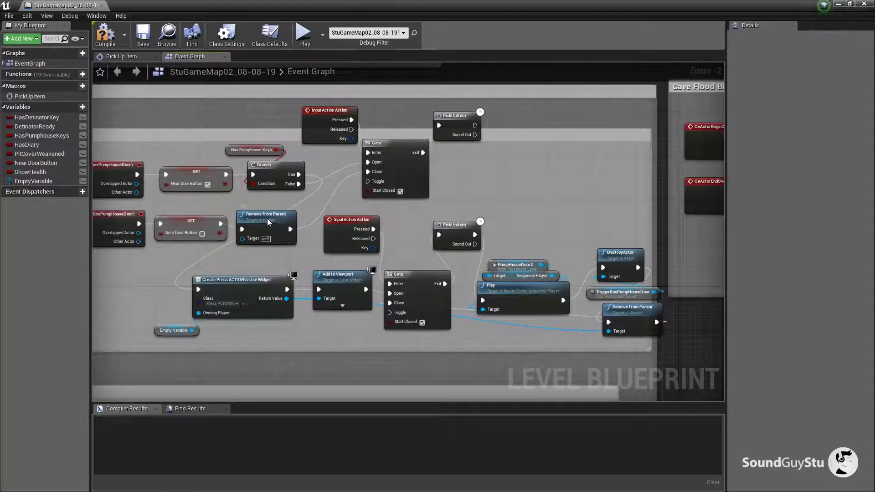
Replace the Remove from Parent node with a direct execution link from the Near Door Button SET (false) node to the upper Gate's Close input
drag(289, 258, 336, 251)
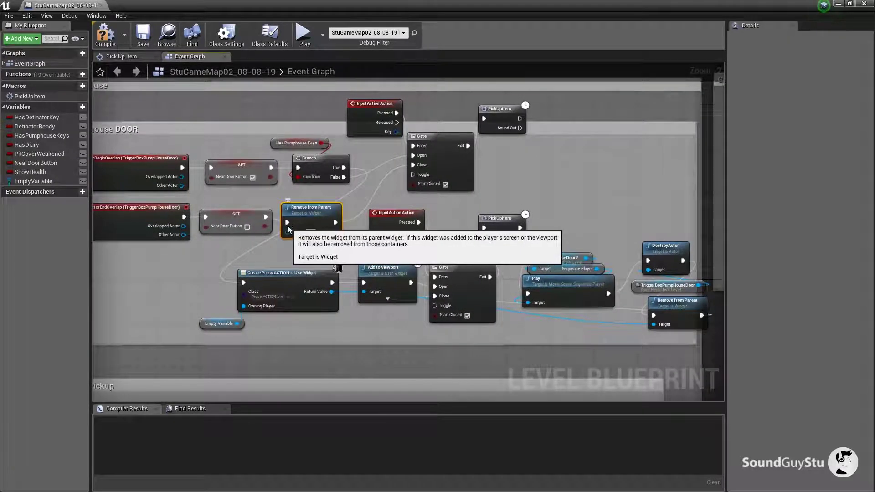
key(Delete)
drag(266, 217, 415, 168)
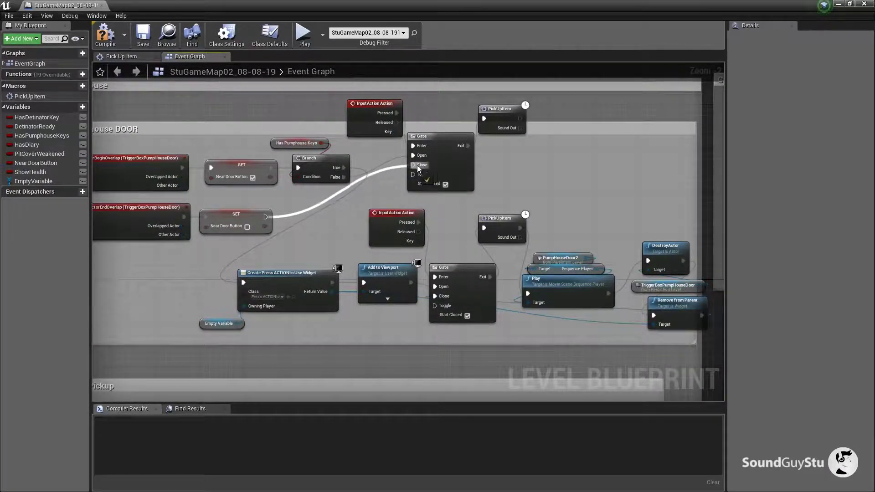
Add a Play Event Attached node to the execution output of the upper PickUpItem node and place it beside that node
scroll(563, 184, up, 2)
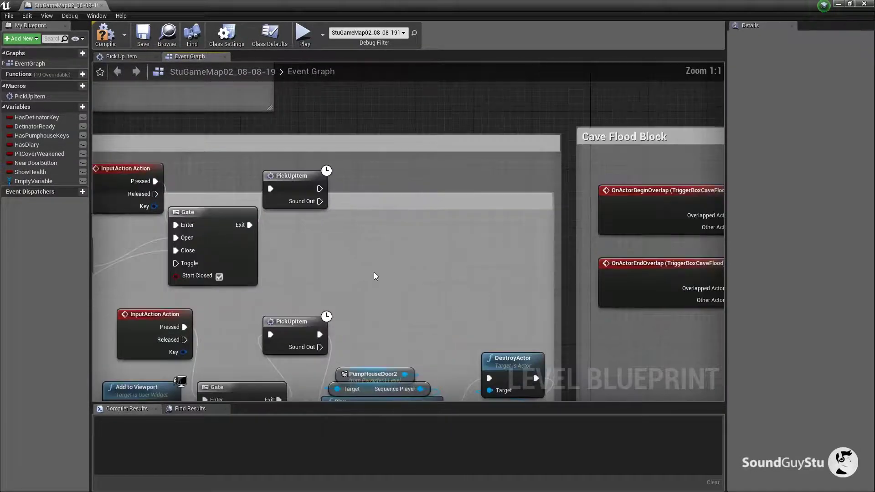
drag(374, 273, 291, 253)
scroll(236, 238, down, 1)
drag(236, 238, 306, 170)
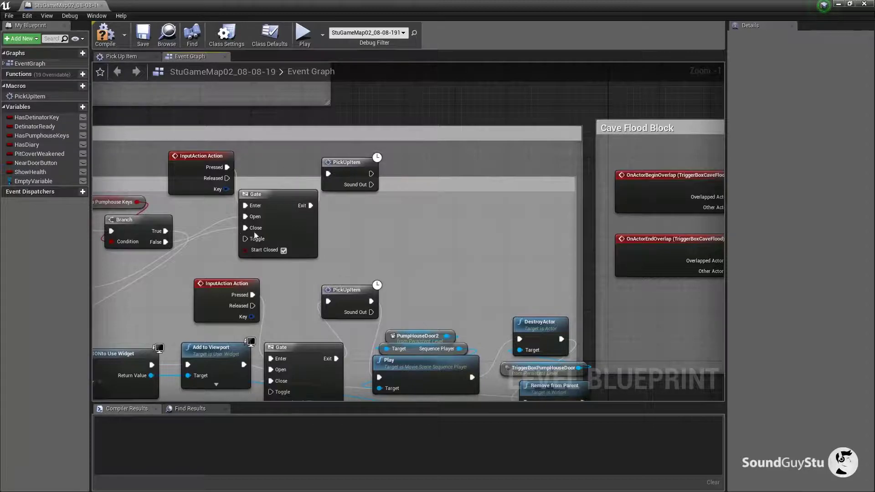
drag(435, 248, 309, 225)
click(246, 170)
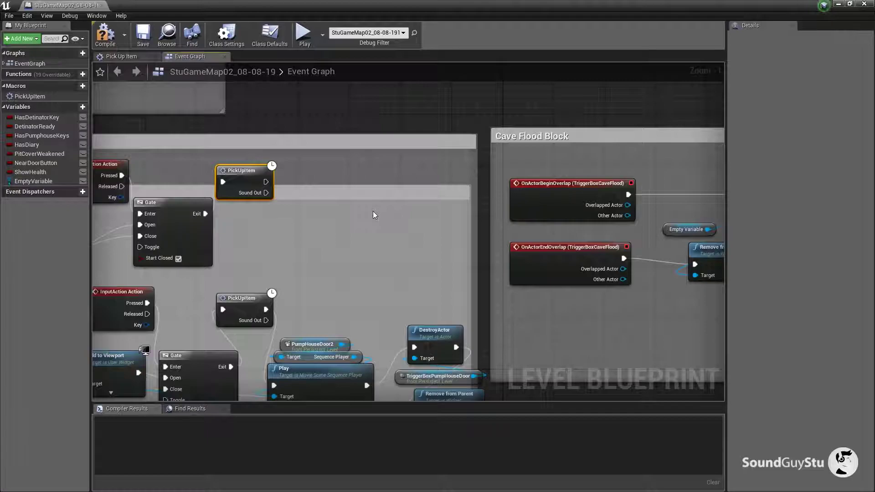
drag(373, 215, 295, 214)
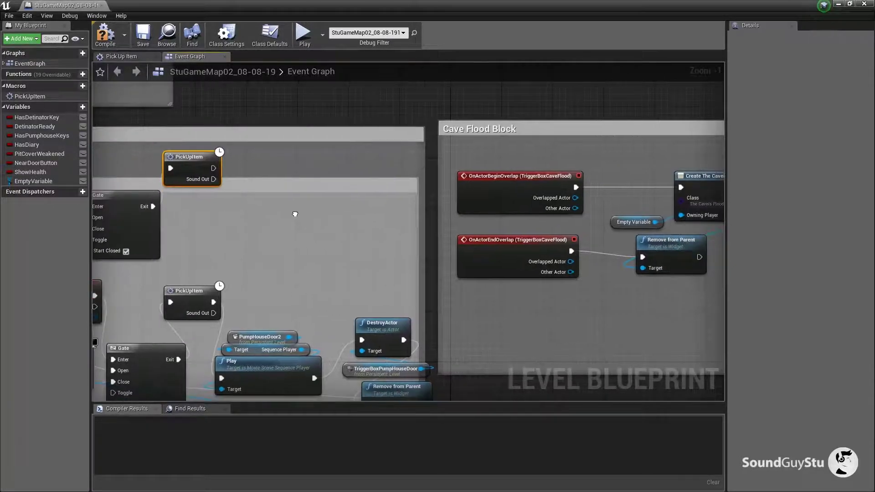
drag(214, 168, 292, 156)
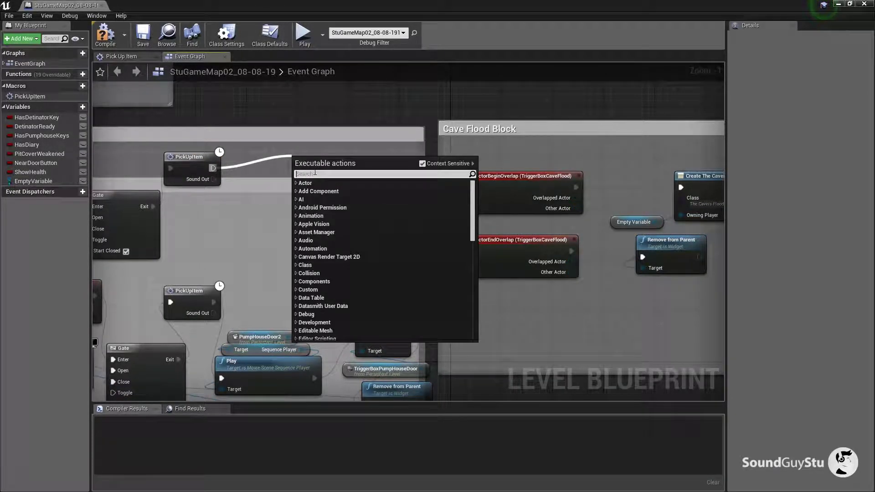
text(pla)
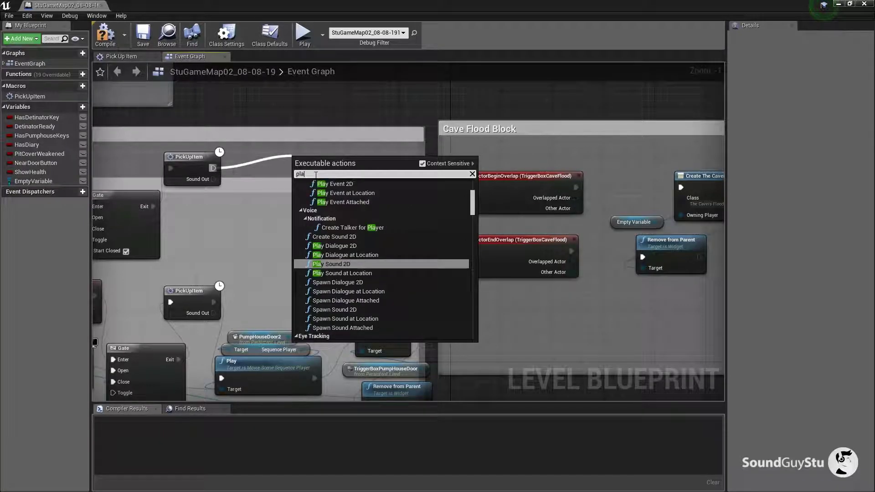
text(y event at)
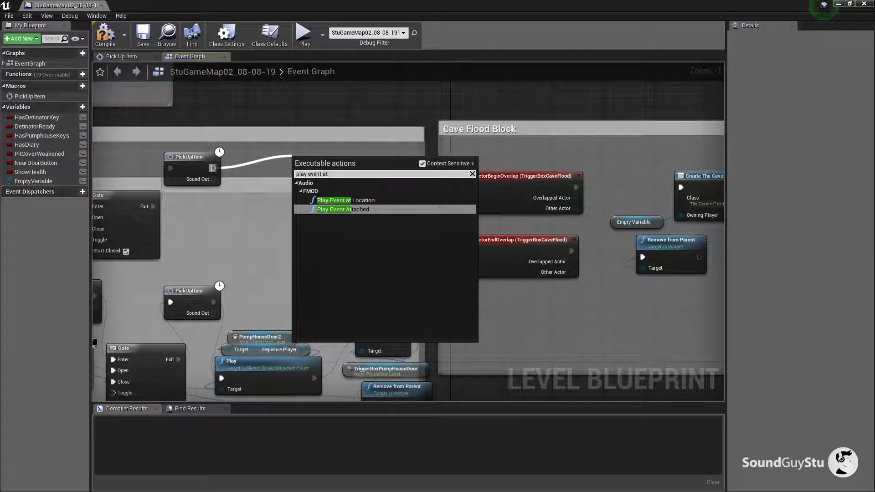
click(350, 210)
drag(317, 169, 298, 155)
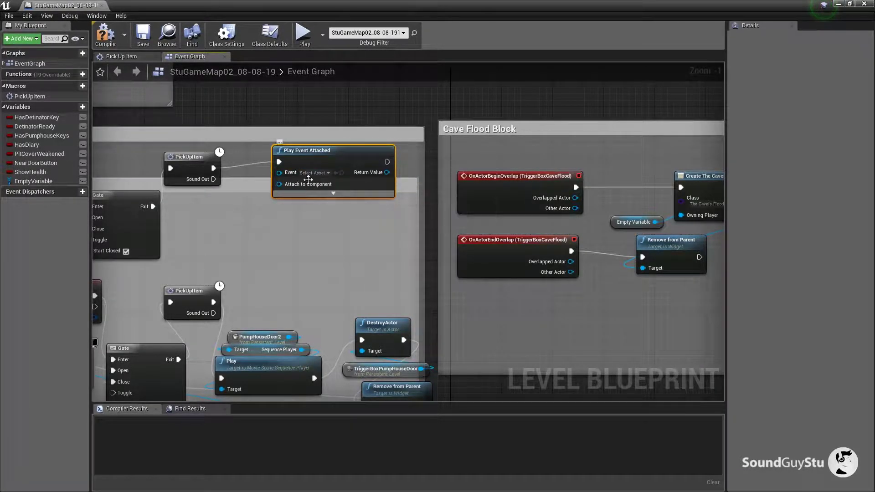
Assign the DoorTry FMOD event to the Play Event Attached node and shift the node slightly away from PickUpItem
click(315, 173)
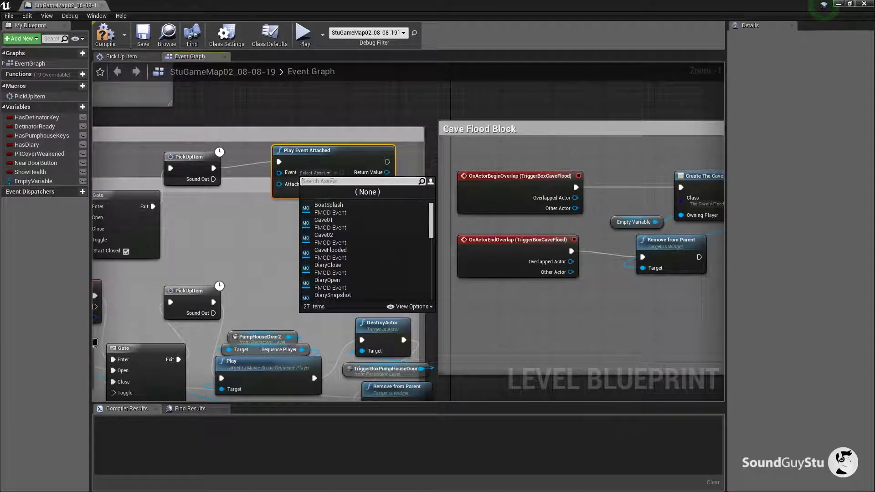
text(d)
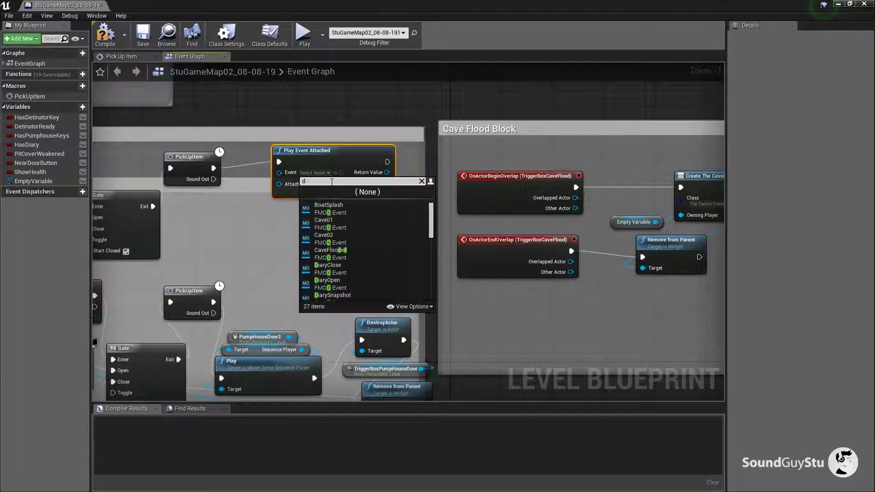
text(oor)
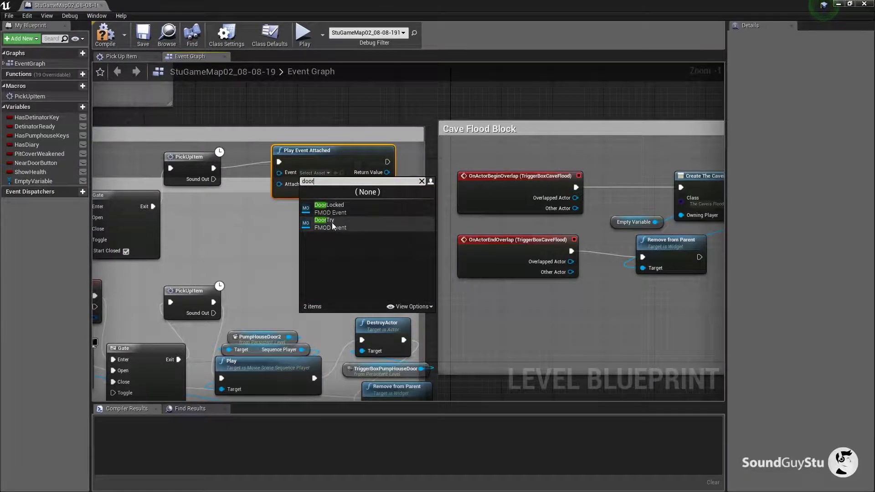
click(332, 221)
drag(319, 152, 330, 151)
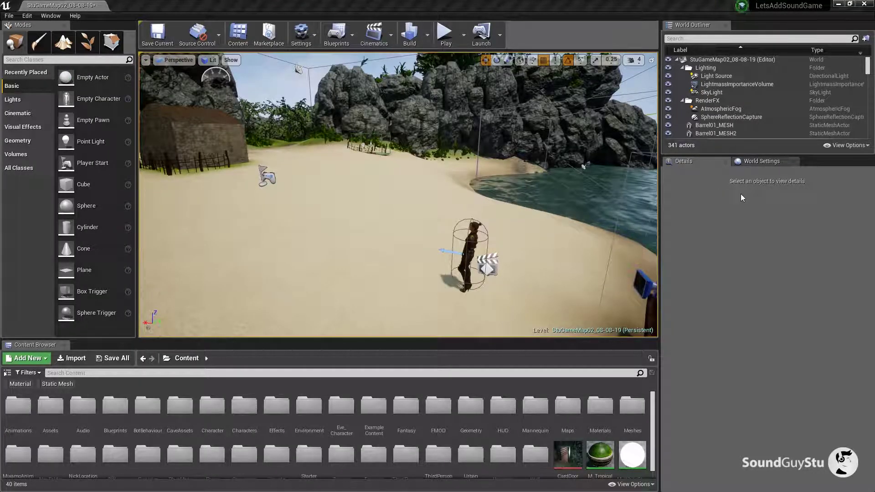
Select the pumphouse door mesh in the level and create a reference to PumpHouseDoor in the Level Blueprint's Event Graph
drag(281, 170, 425, 195)
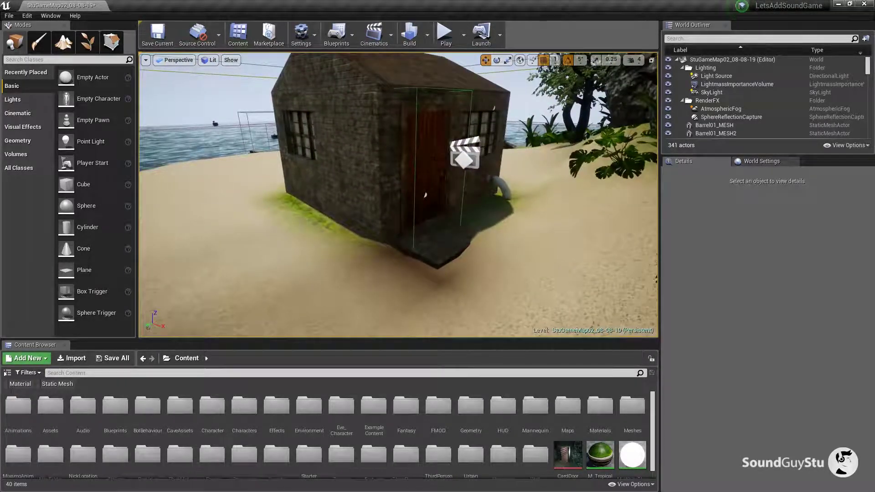
click(425, 195)
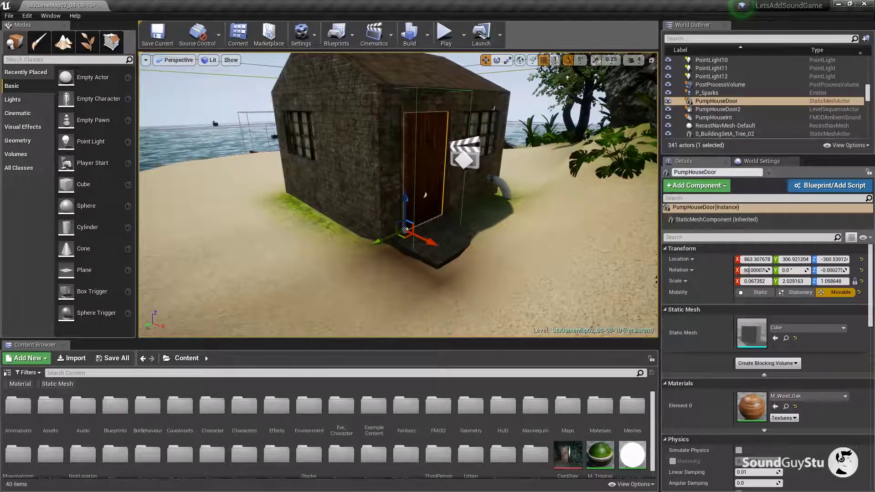
click(720, 102)
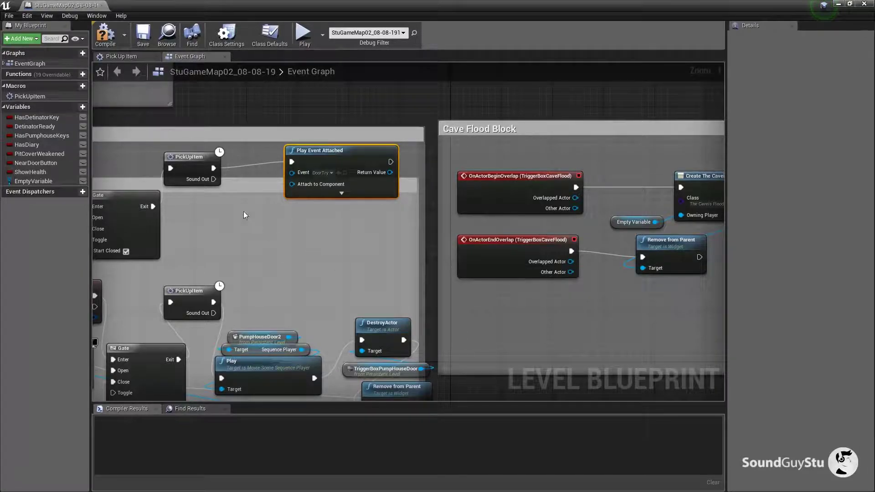
right_click(223, 214)
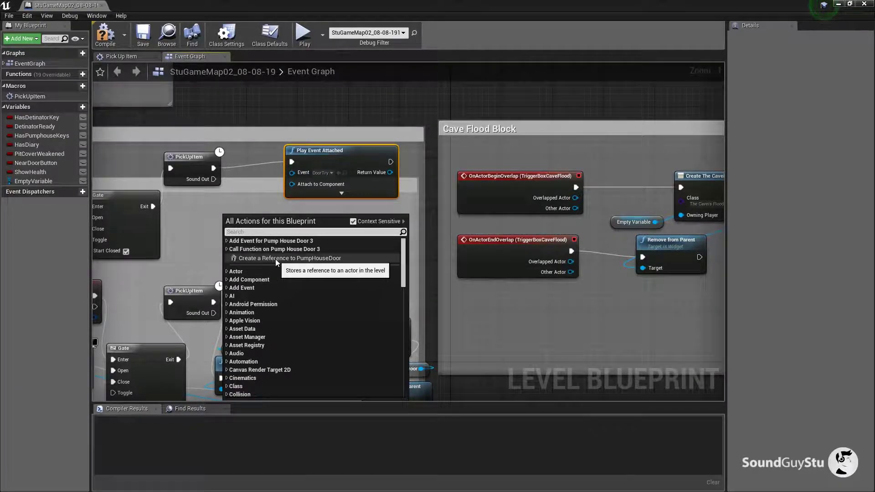
key(Escape)
Get the Root Component of the PumpHouseDoor reference and connect it to Attach to Component on the Play Event Attached node
drag(260, 269, 257, 161)
text(root)
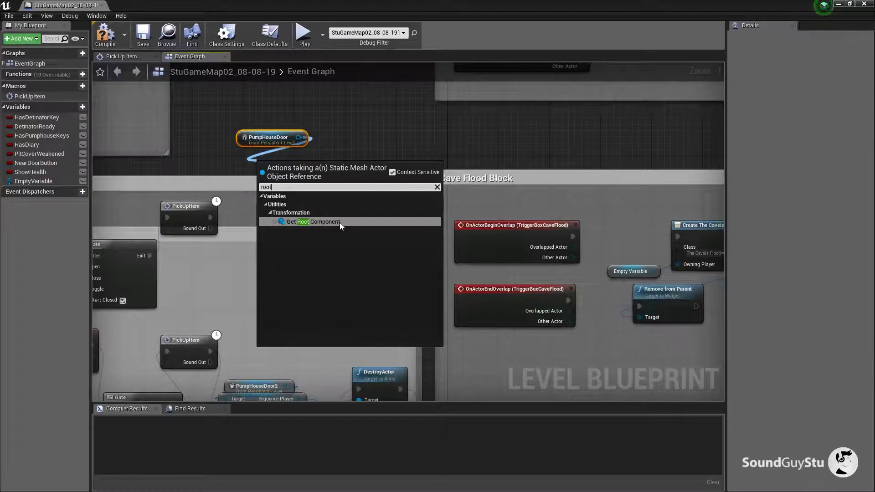
click(319, 222)
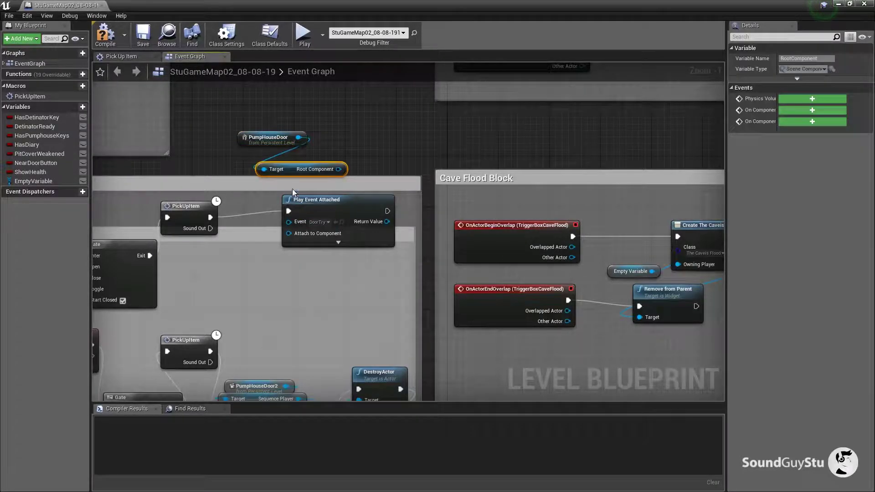
drag(288, 162, 256, 156)
drag(308, 163, 289, 233)
drag(330, 201, 317, 194)
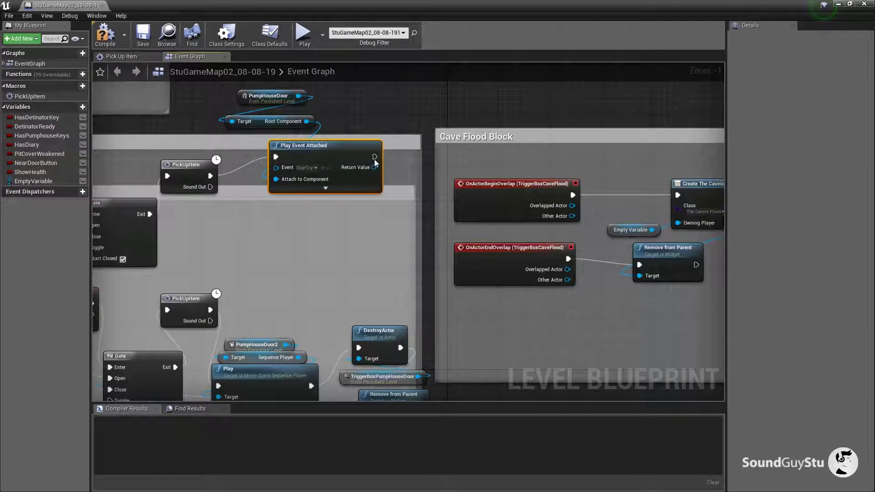
Add a DoOnce node to the execution output of Play Event Attached and place it directly below that node
drag(374, 157, 230, 236)
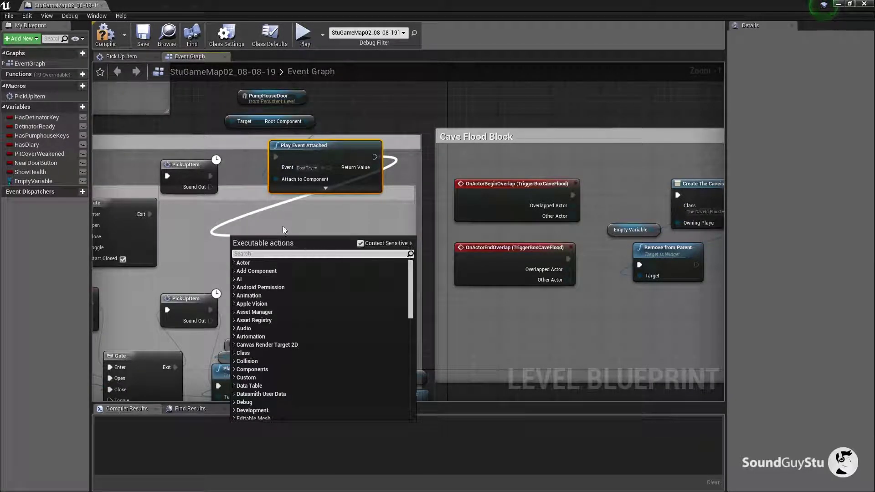
click(283, 224)
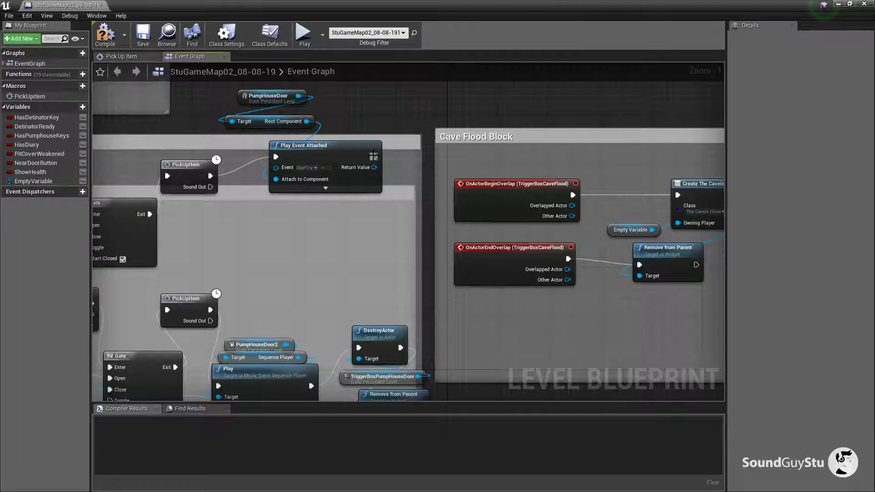
drag(375, 157, 297, 231)
text(do once)
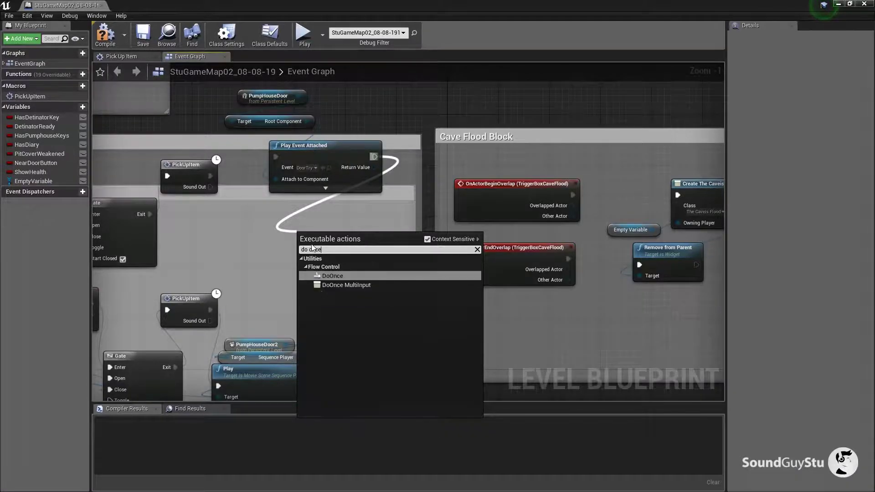
click(332, 275)
drag(347, 234, 334, 202)
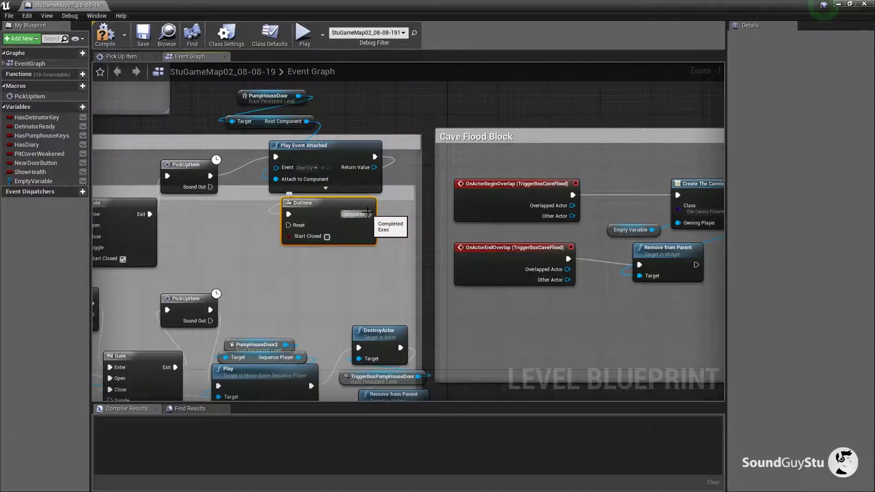
Add a Play Event 2D node to the DoOnce node's Completed output and place it below DoOnce
drag(367, 213, 264, 264)
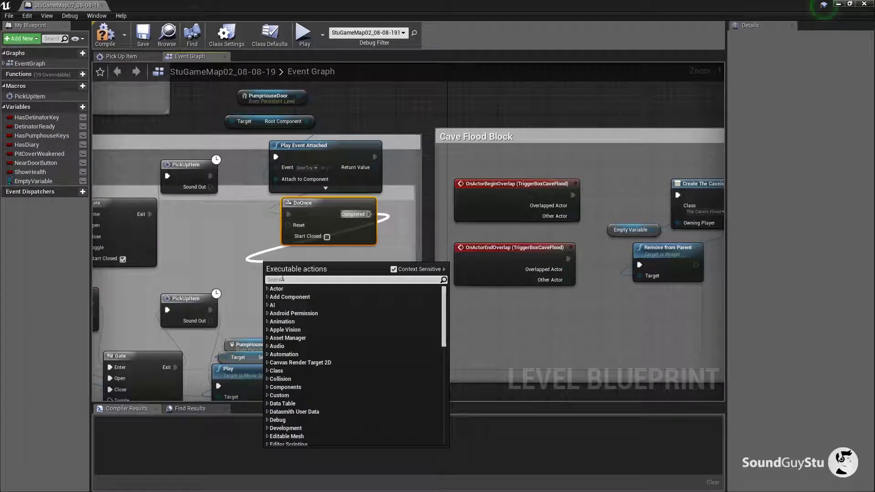
text(pla)
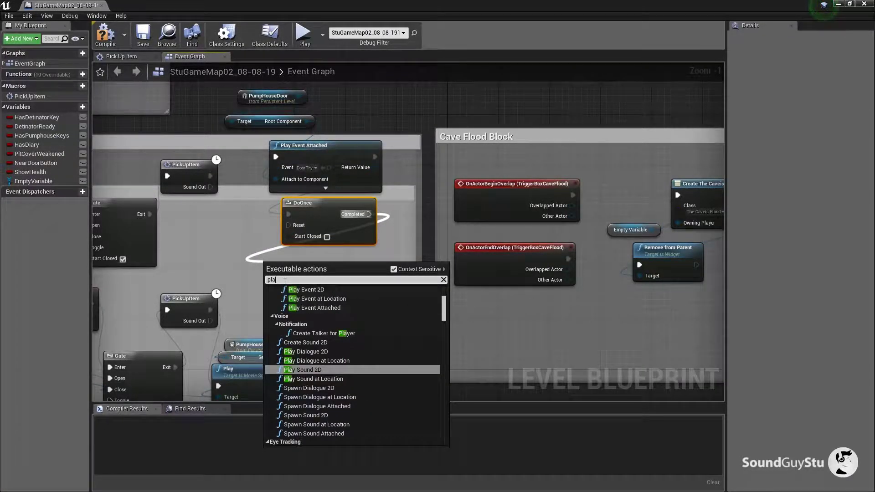
text(y event)
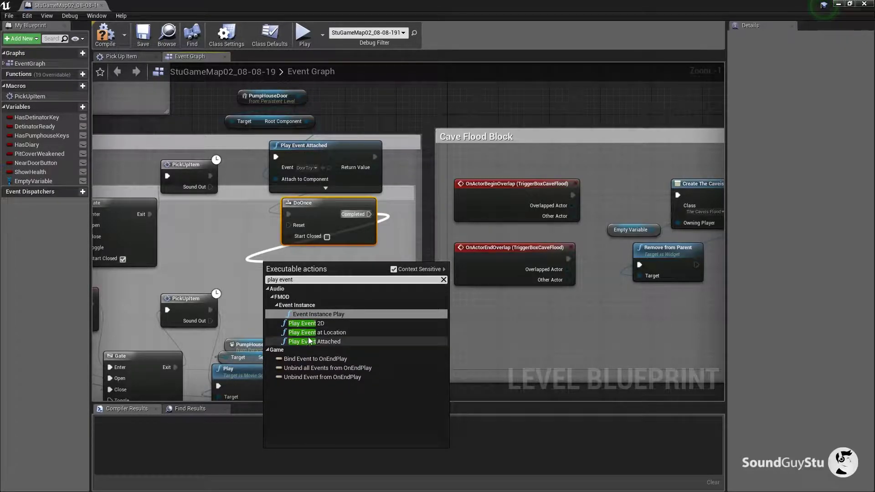
click(316, 326)
drag(347, 280, 361, 266)
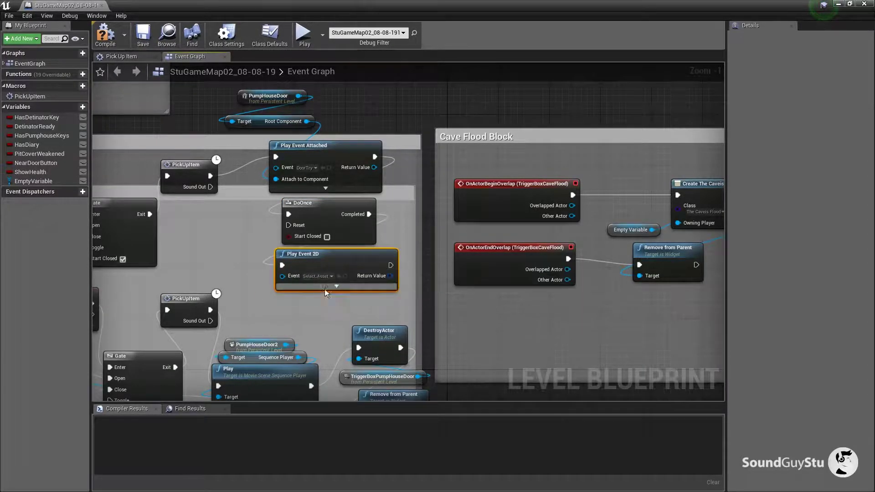
Assign the DoorLocked FMOD event to the Play Event 2D node, and compile and save the Level Blueprint
click(318, 276)
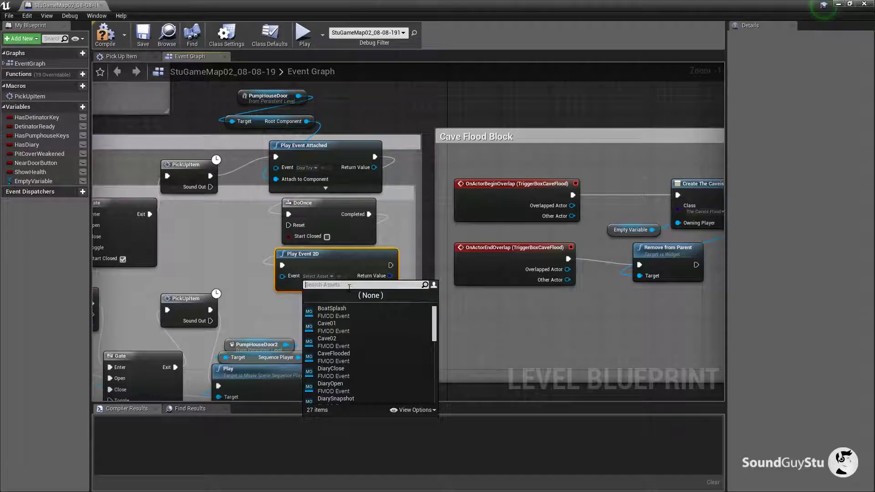
text(doo)
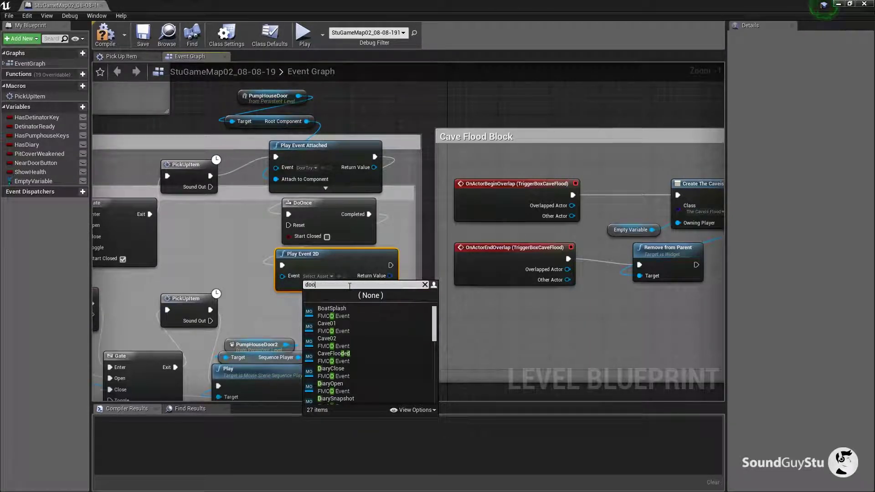
text(r)
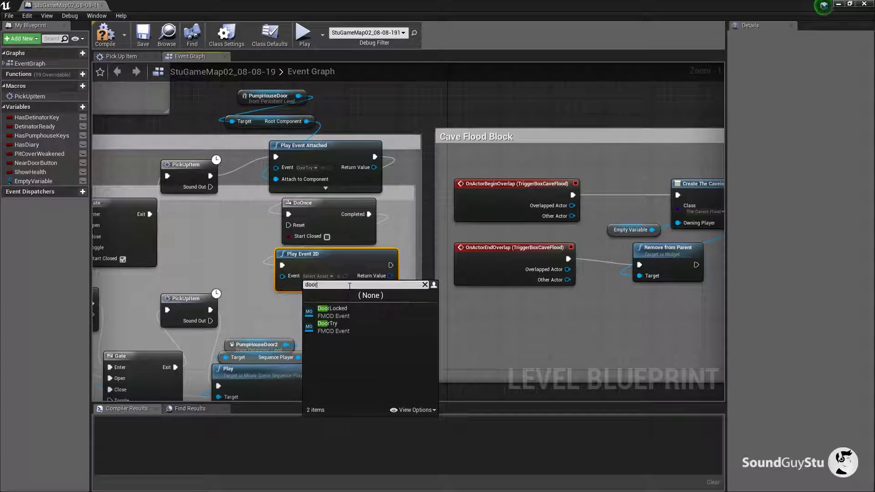
click(355, 315)
click(103, 43)
click(142, 35)
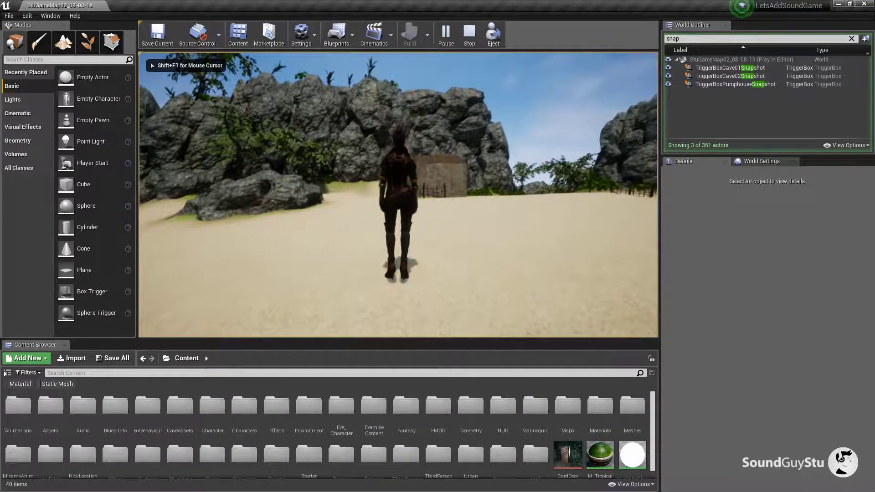
Play-test the level by walking the character to the pumphouse door and away again, and end the session
key(w)
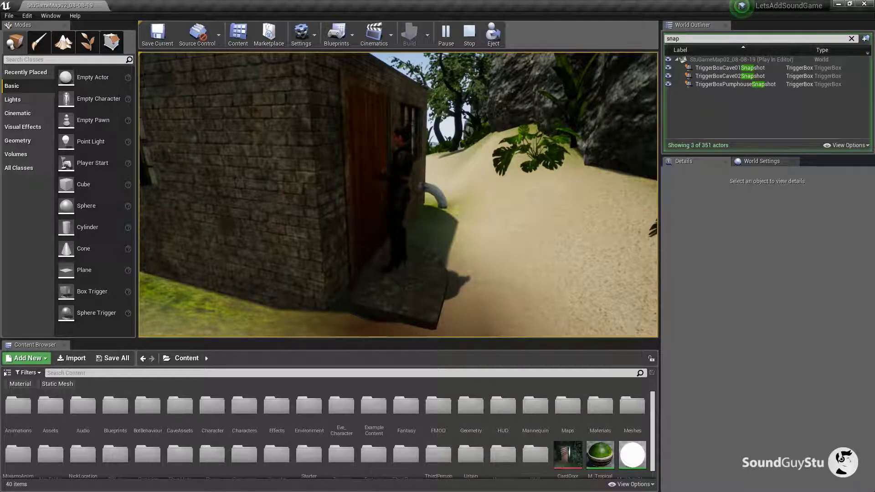
key(a)
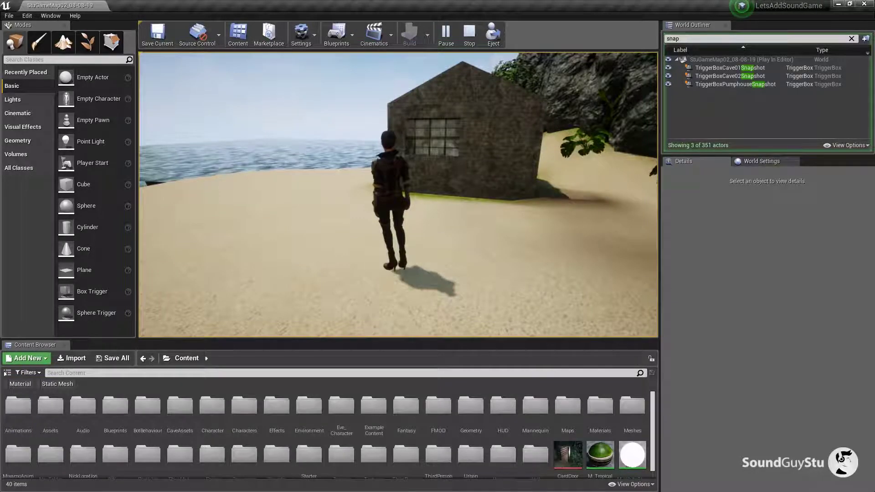
key(Escape)
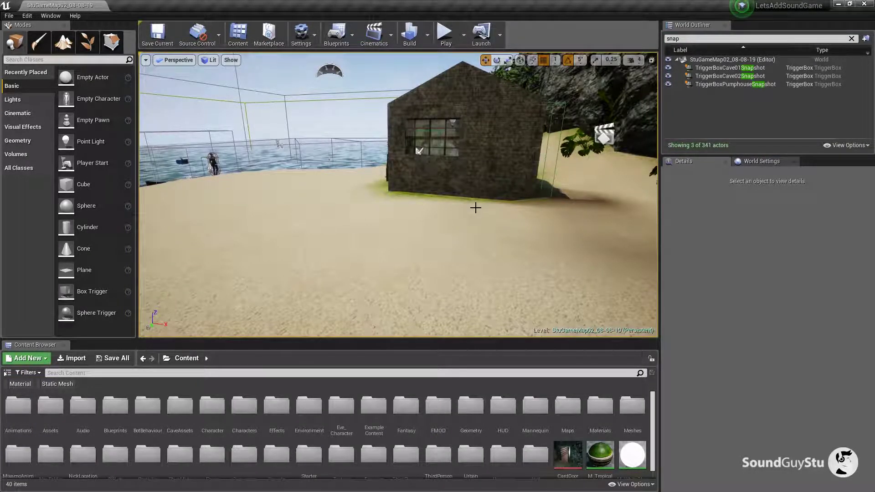
Reopen the Level Blueprint and move the OnActorEndOverlap and Remove from Parent nodes lower in the Cave Flood Block section
click(336, 35)
click(365, 112)
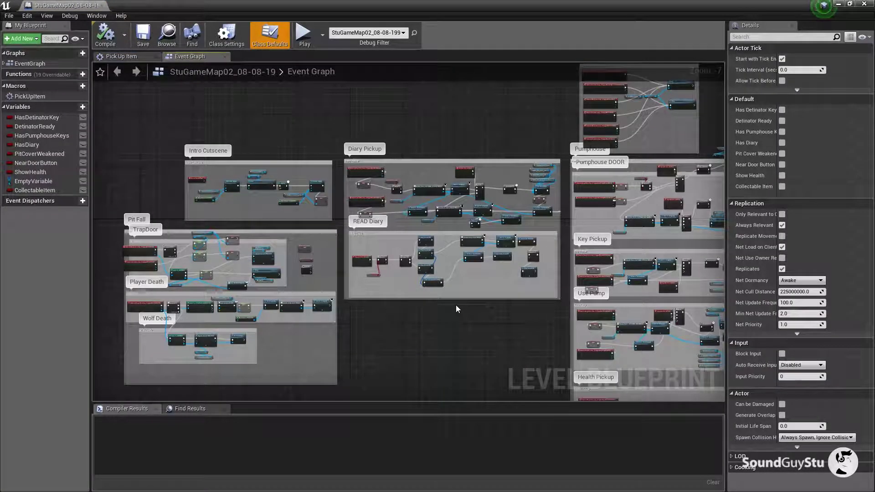
scroll(457, 309, down, 3)
drag(474, 314, 209, 273)
scroll(425, 219, up, 8)
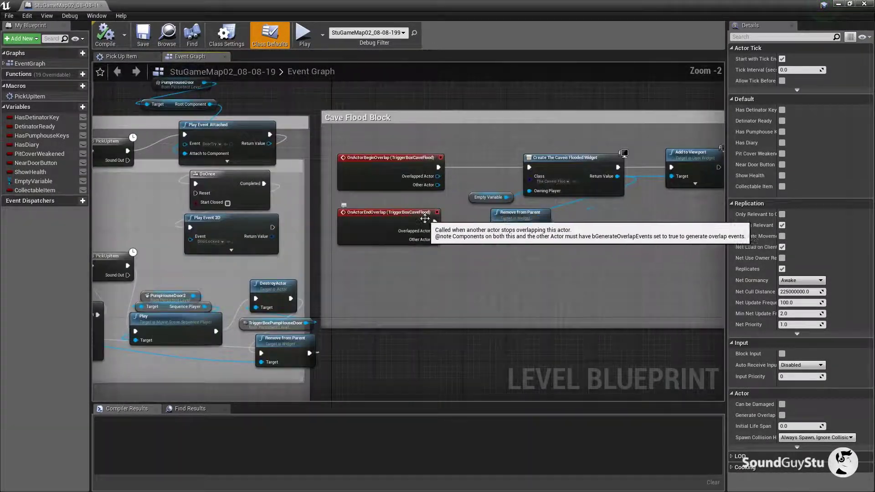
drag(424, 219, 309, 264)
scroll(309, 264, up, 1)
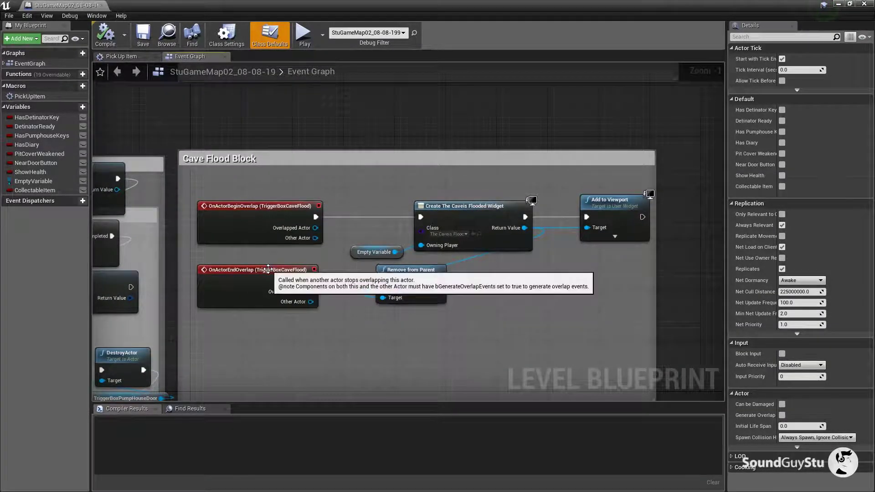
drag(280, 264, 280, 290)
drag(393, 272, 392, 304)
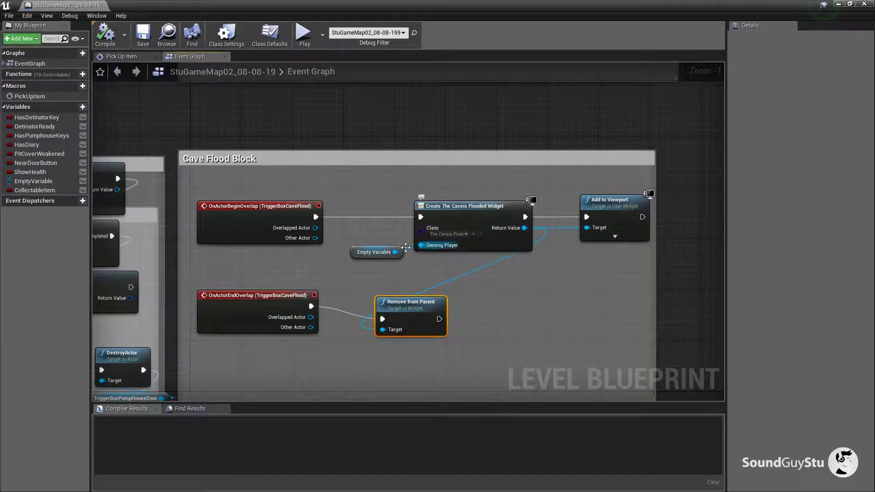
Delete the Empty Variable, Create The Caveis Flooded Widget, Add to Viewport and Remove from Parent nodes from the Cave Flood Block section
click(389, 250)
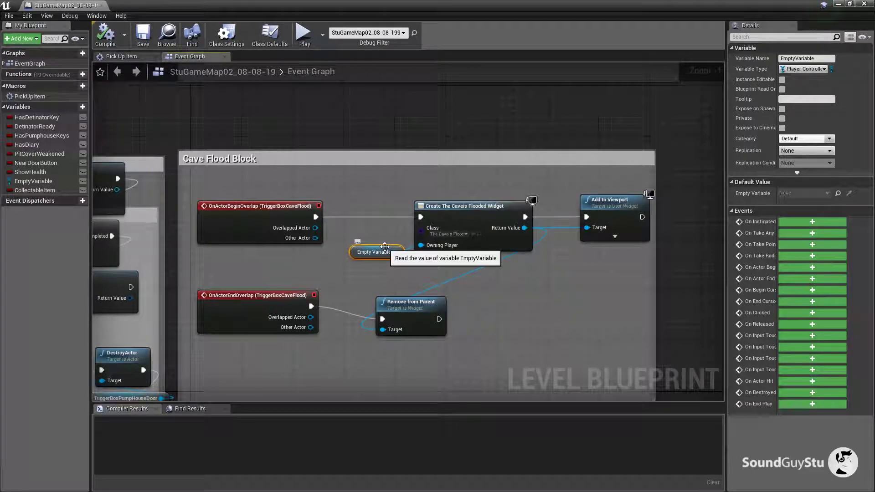
key(Delete)
mouse_move(638, 280)
mouse_down()
mouse_move(463, 207)
mouse_move(475, 244)
mouse_up()
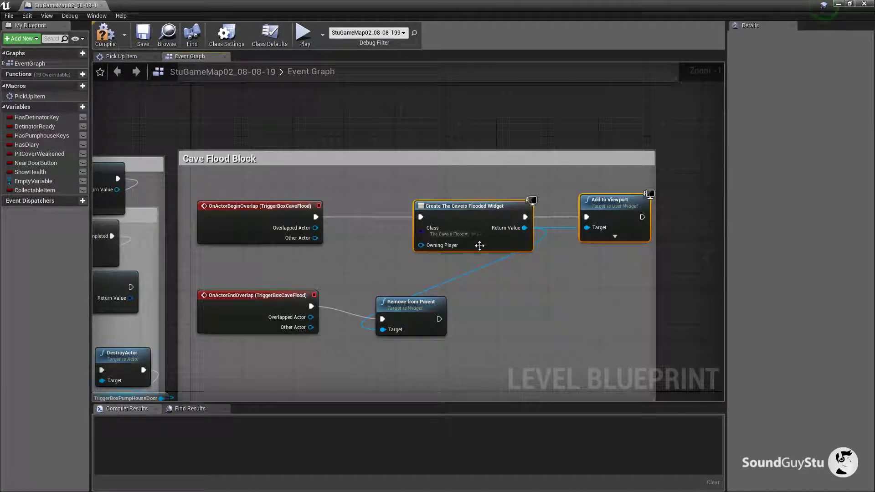
key(Delete)
drag(465, 350, 367, 275)
key(Delete)
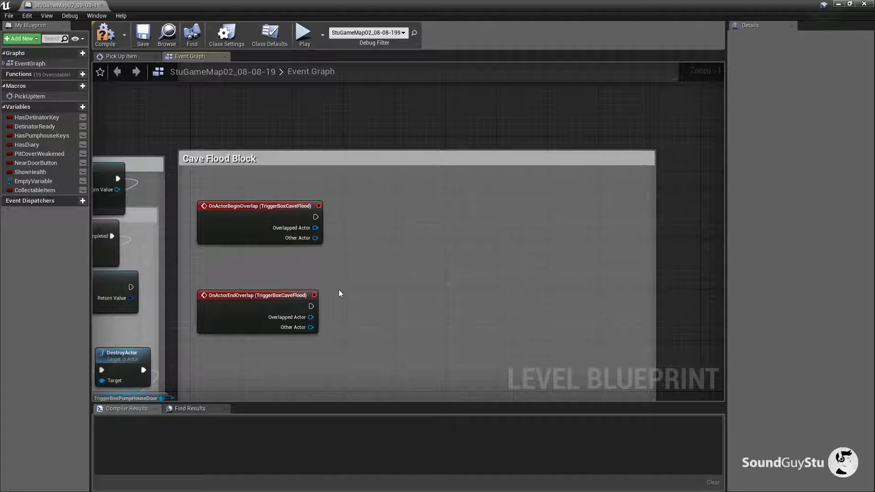
Add a DoOnce node connected to the OnActorBeginOverlap execution output in the Cave Flood Block section
drag(316, 217, 358, 219)
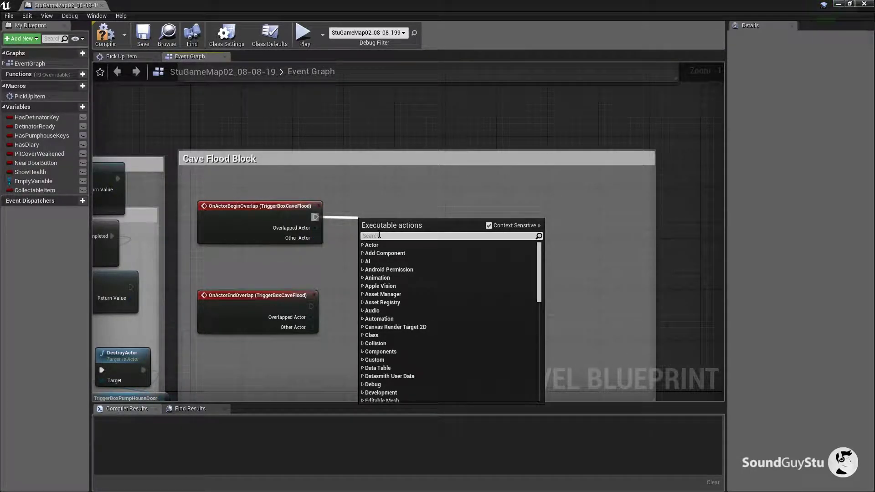
text(do o)
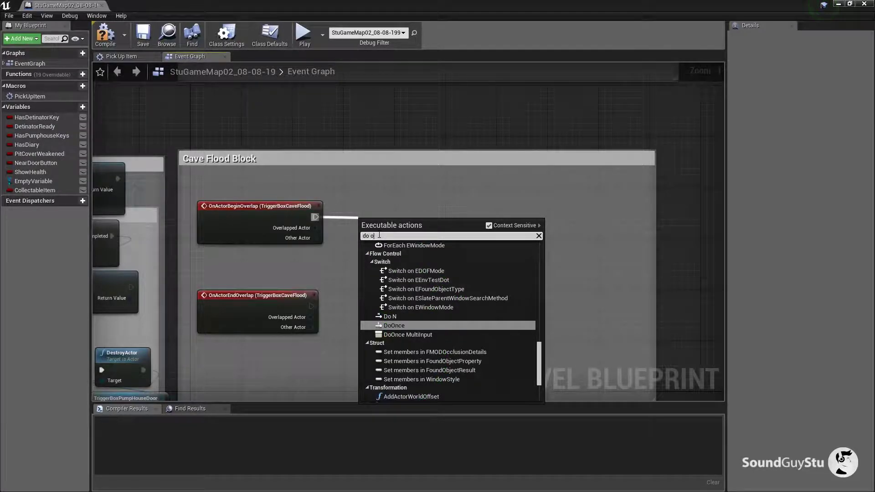
text(nce)
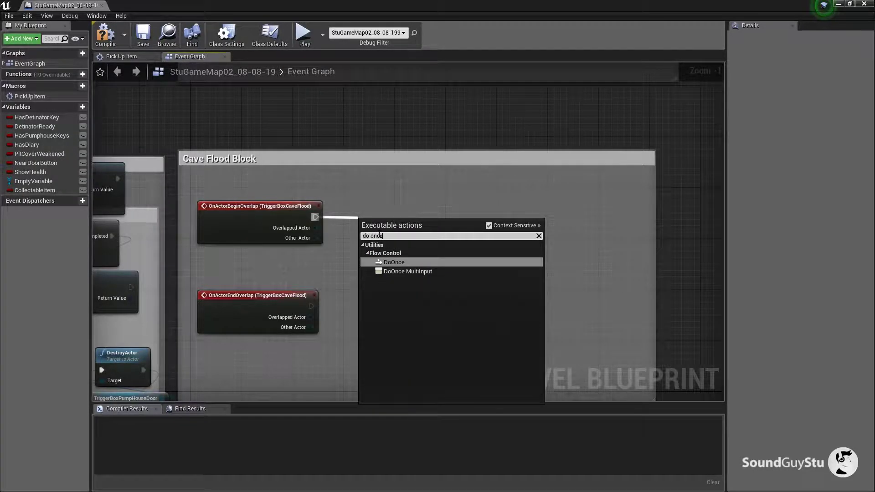
click(393, 263)
Connect a Play Event 2D node to DoOnce's Completed output and assign the CaveFlooded FMOD event to it
drag(458, 217, 487, 218)
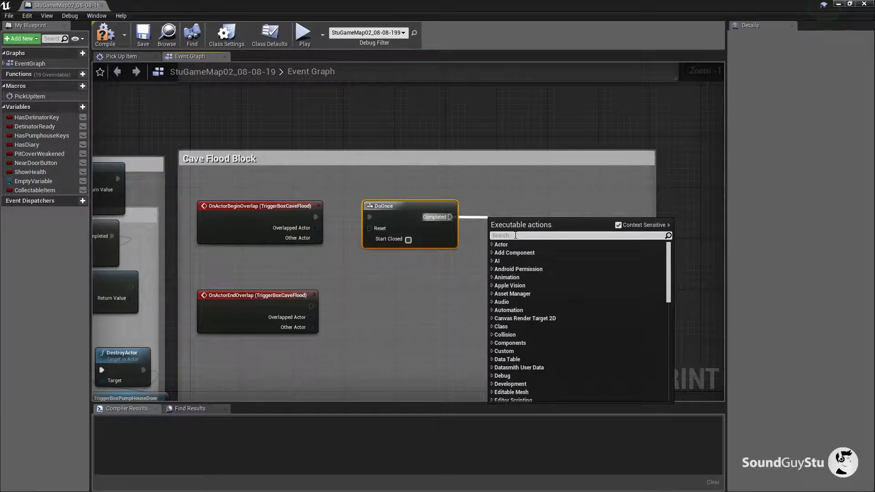
text(play)
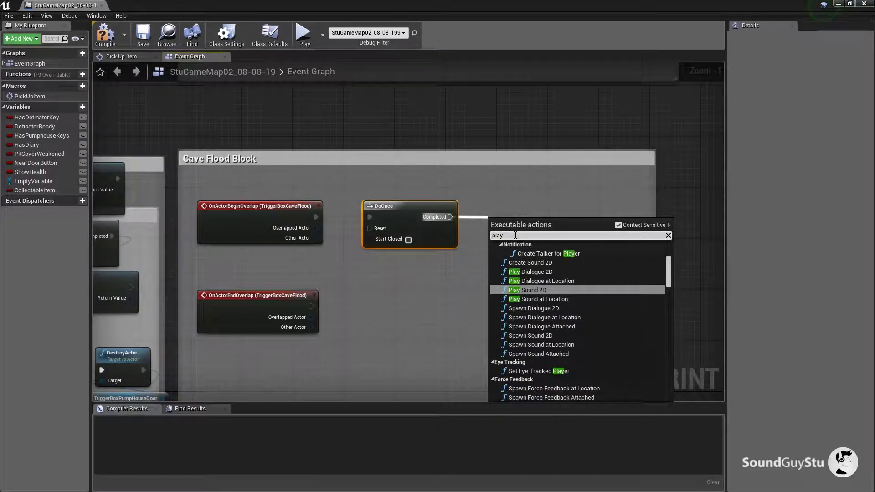
scroll(535, 268, up, 2)
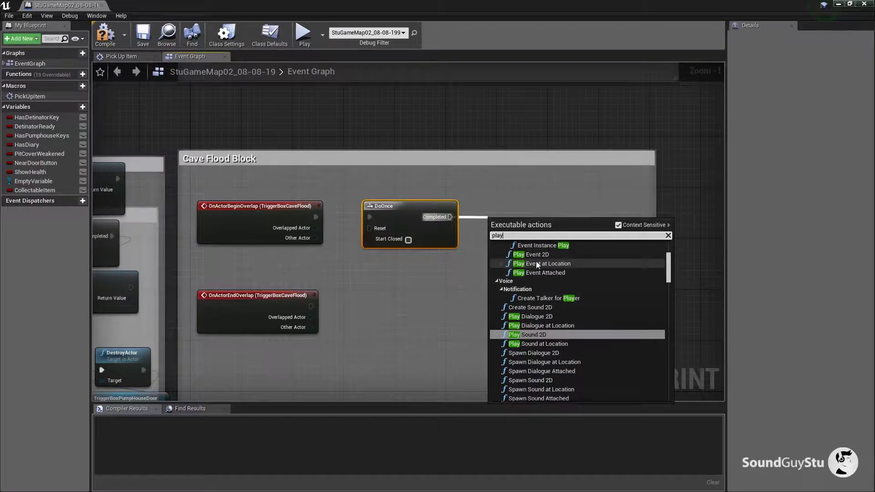
key(Escape)
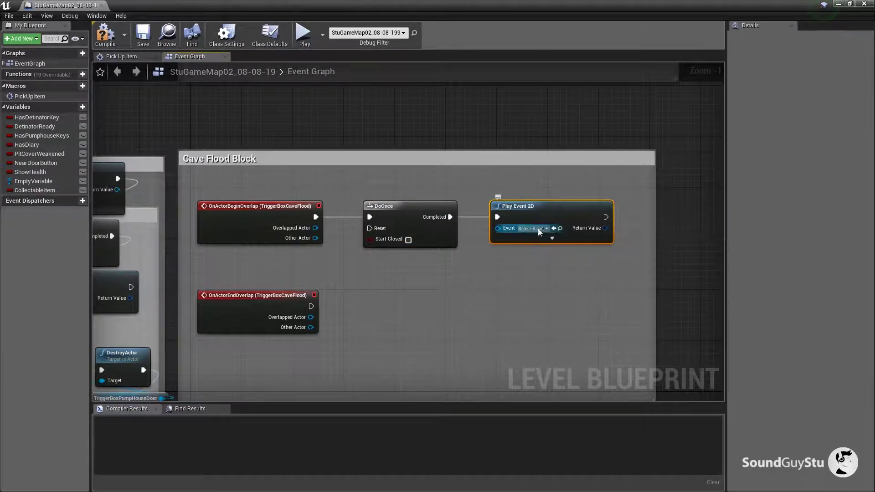
click(537, 228)
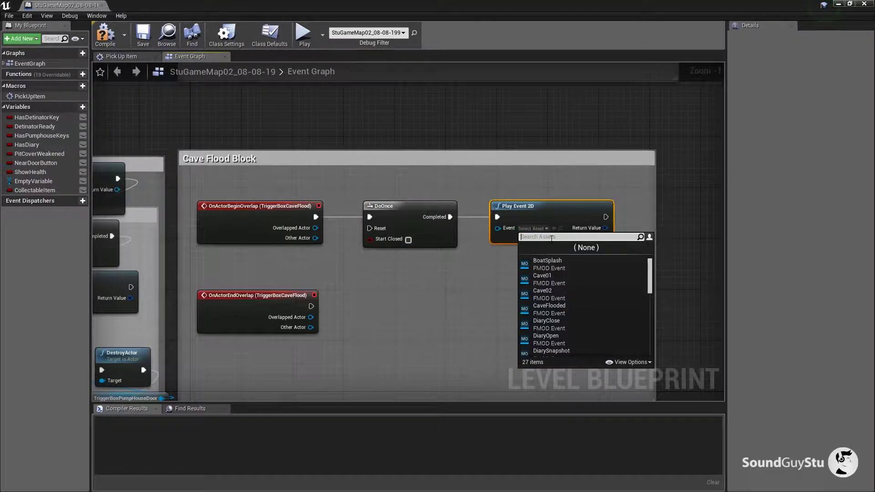
text(vcav)
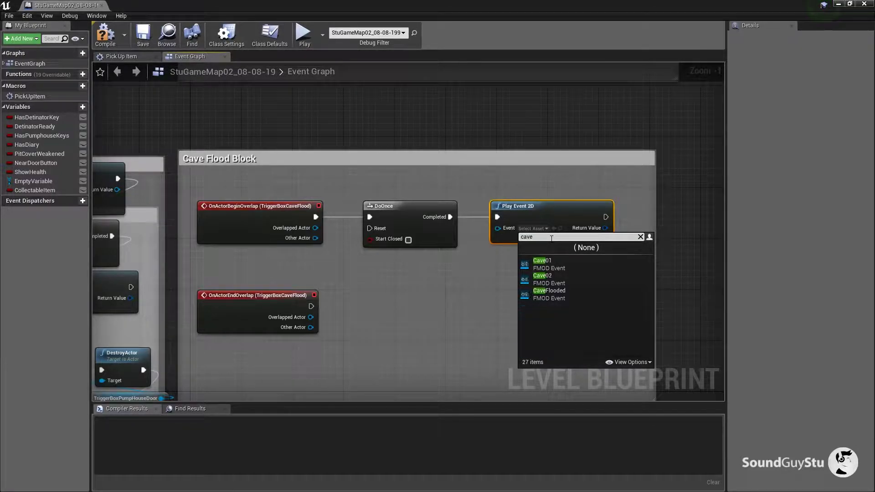
click(543, 291)
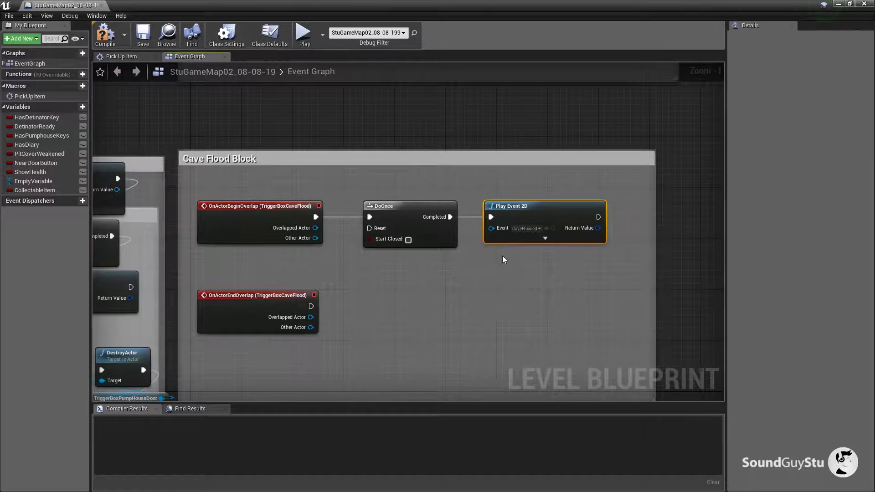
Compile and save the Level Blueprint with the updated Cave Flood Block section
click(268, 297)
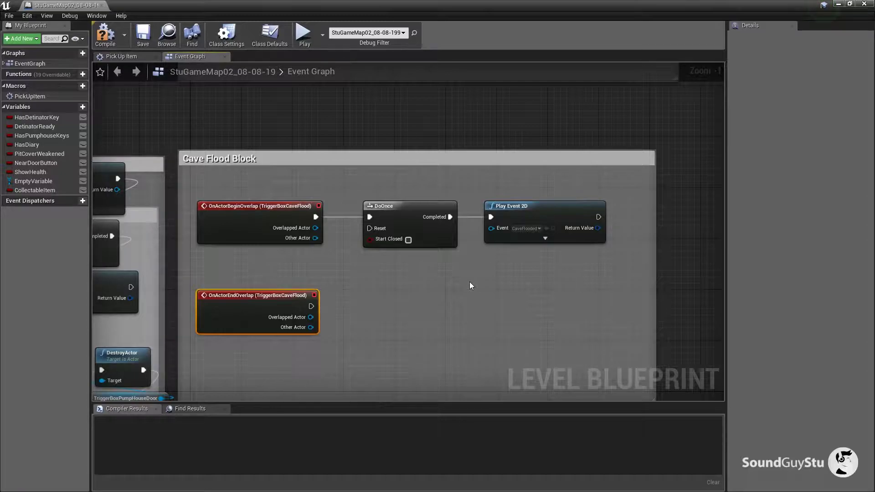
click(108, 41)
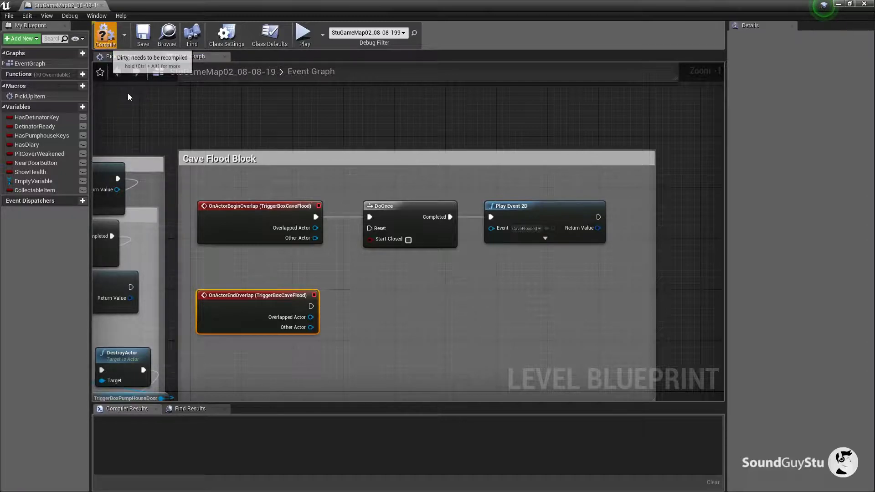
click(143, 36)
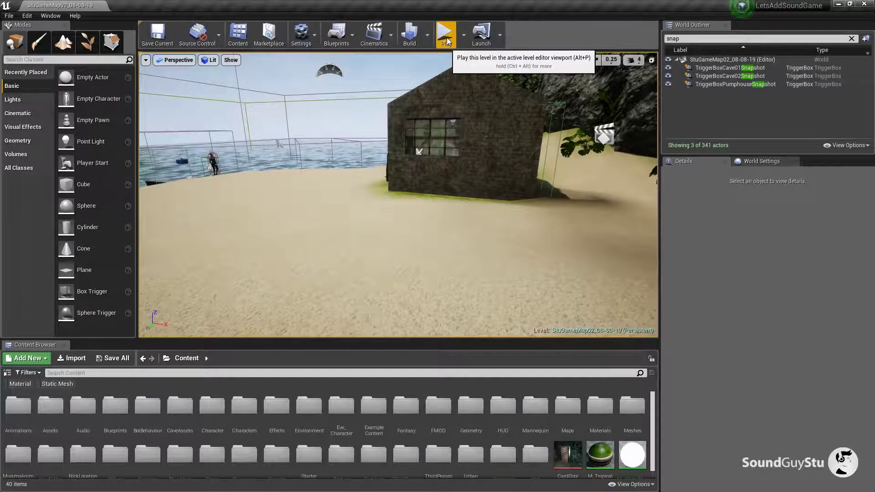
Play-test the level by running the character to the flooded cave's water edge, away from it and back again
click(447, 42)
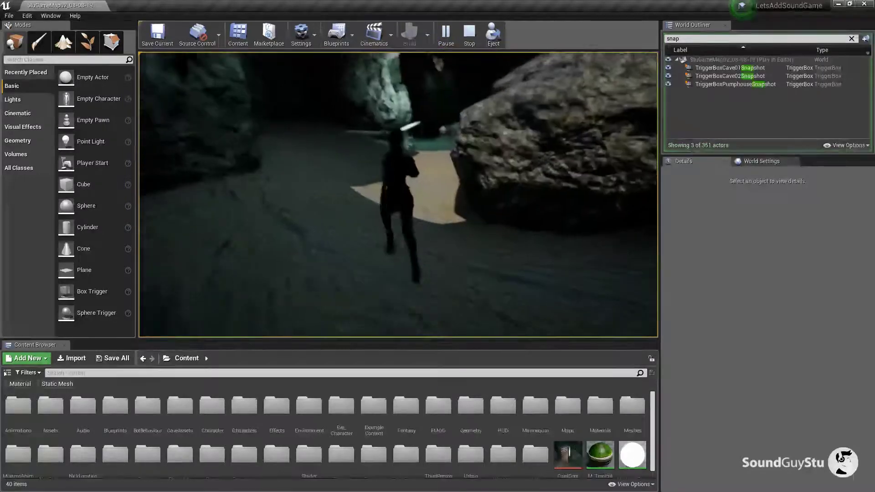
key(w)
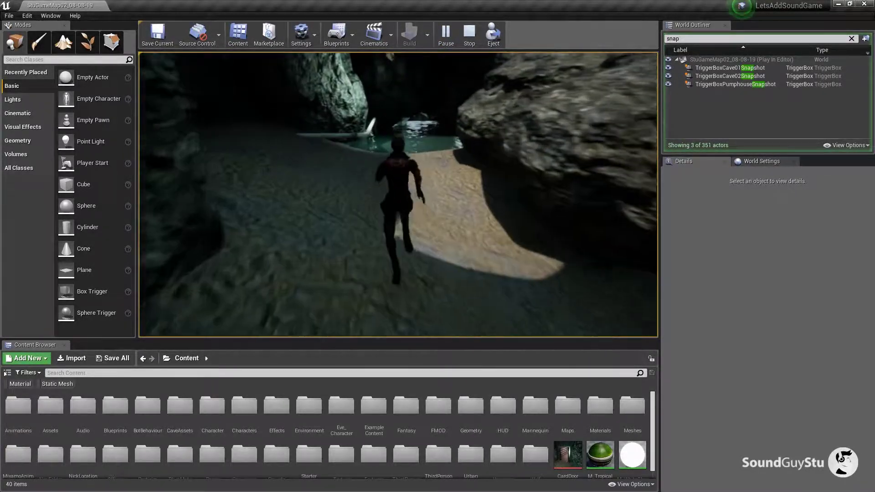
key(w)
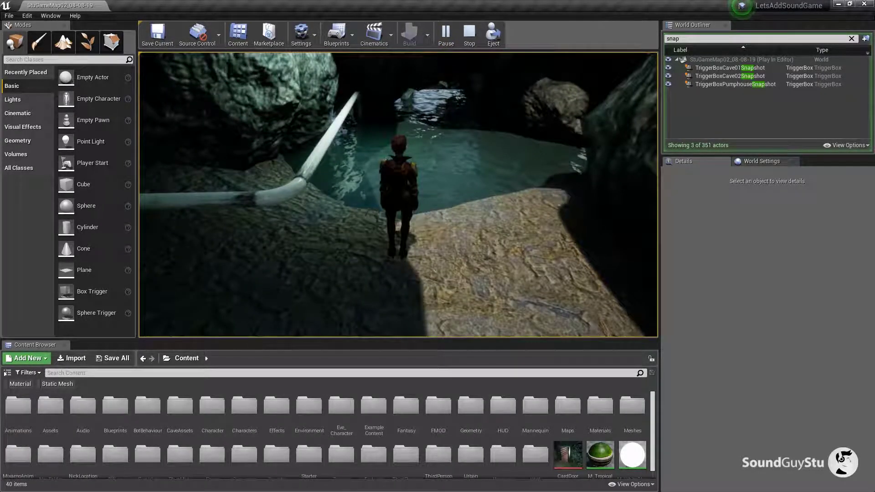
mouse_move(398, 194)
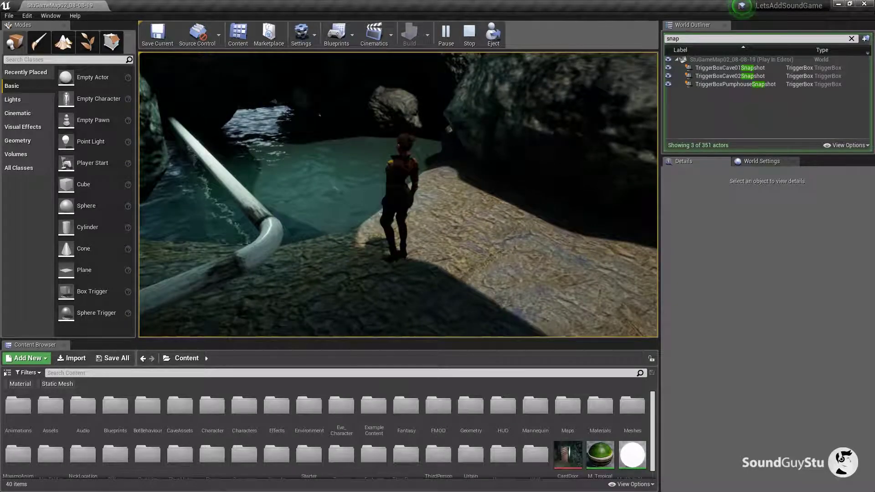
key(w)
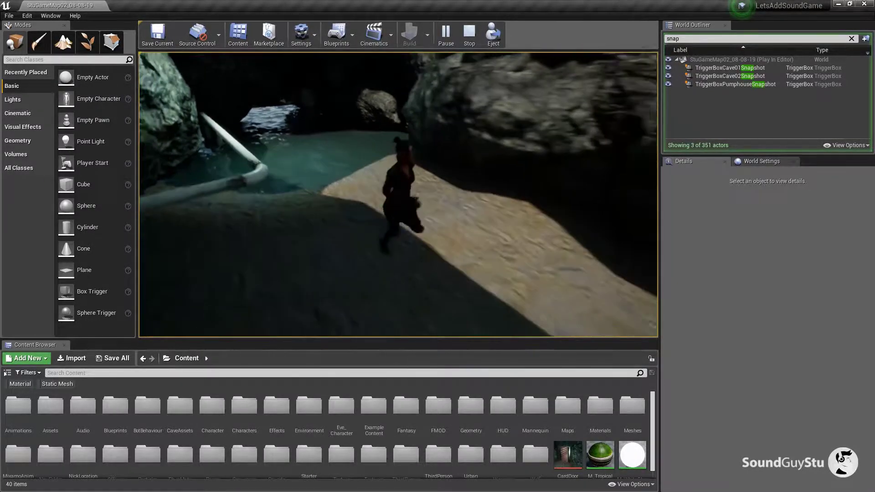
key(w)
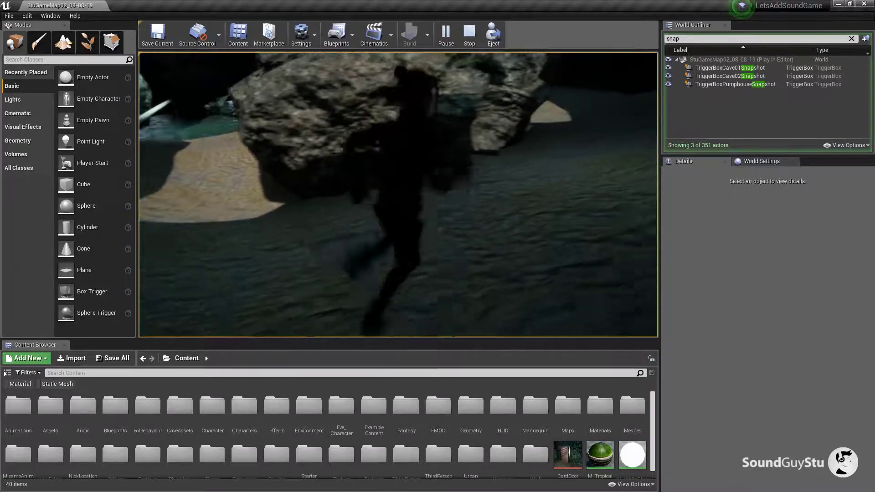
key(w)
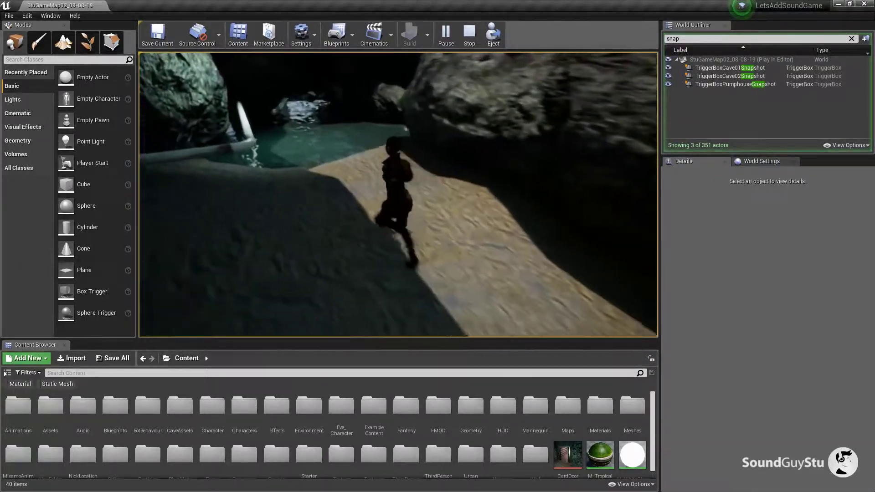
key(w)
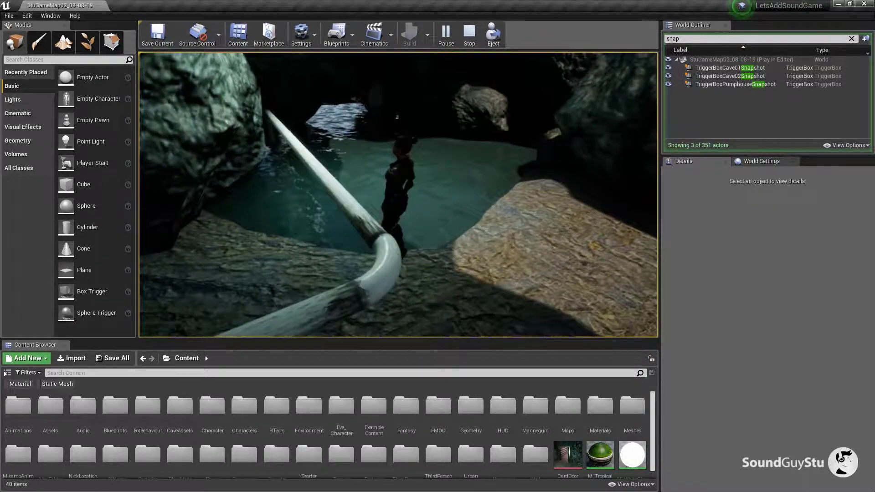
key(s)
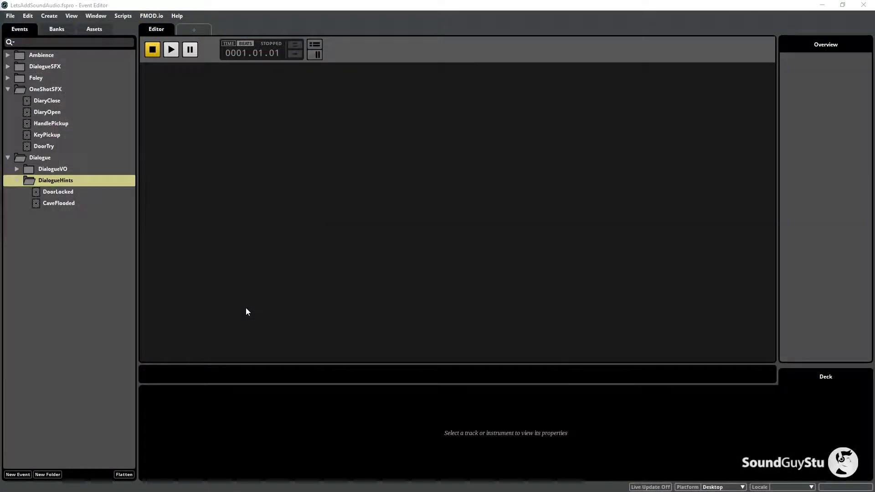
In FMOD Studio, create a 2D event named BridgeHint in the DialogueHints folder and assign it to the DialogueVO bank
right_click(73, 182)
mouse_move(100, 190)
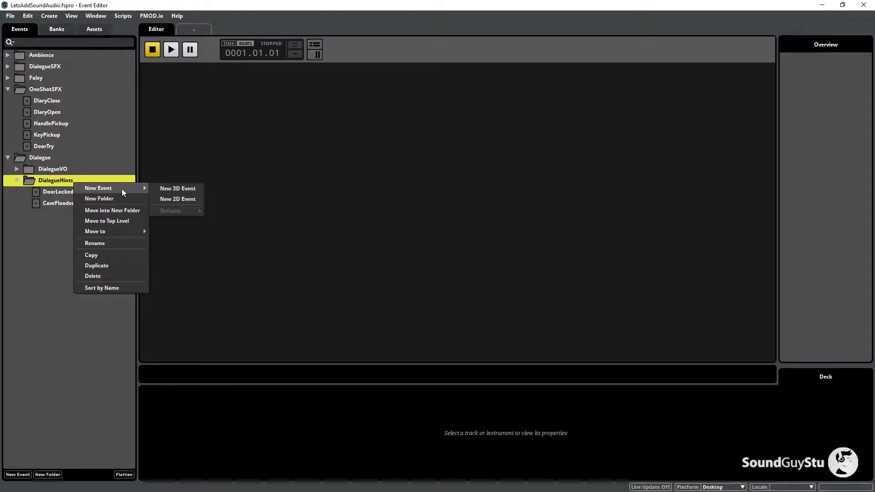
click(168, 200)
text(BridgeHint)
key(Return)
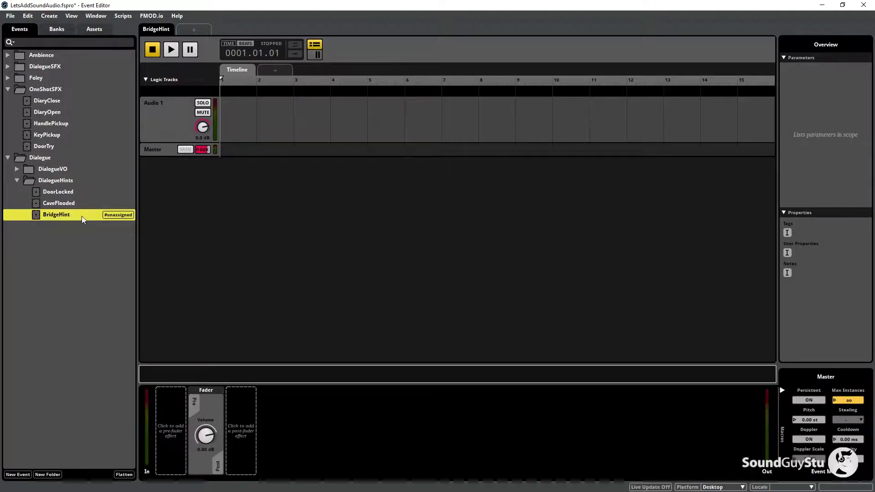
right_click(84, 216)
mouse_move(141, 267)
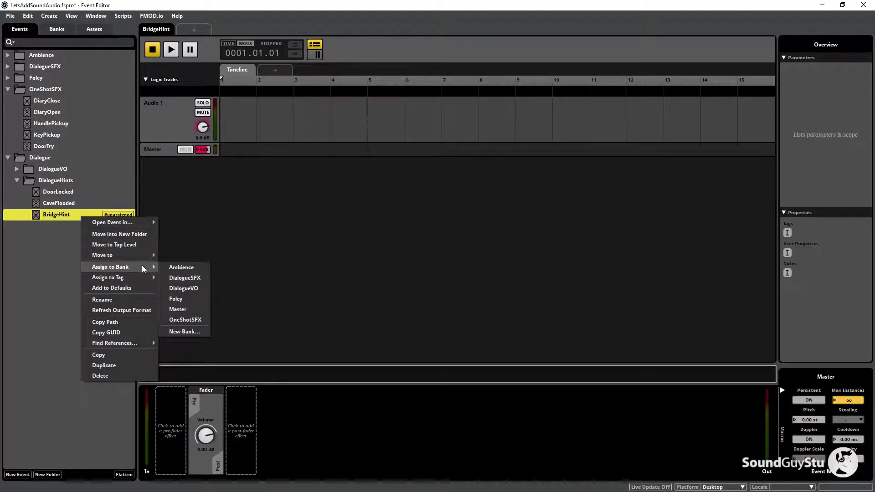
click(202, 287)
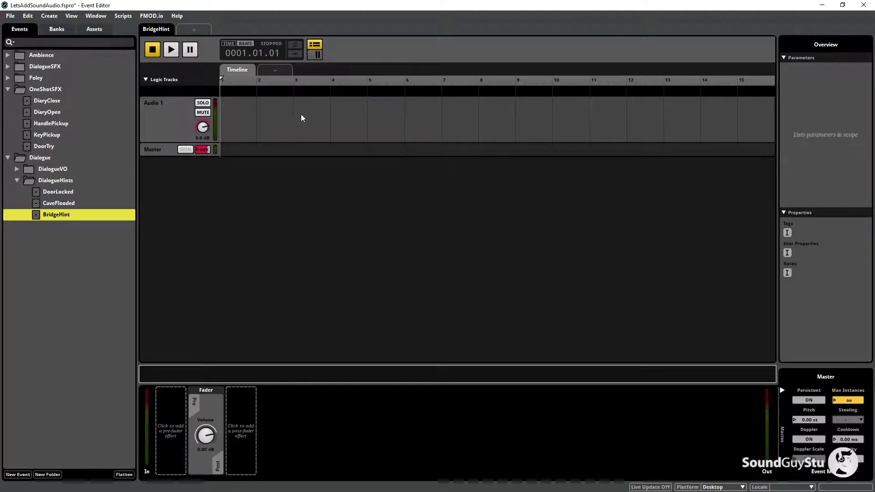
Open the Audio Bin, collapse the DialogueSFX folder and expand the DialogueHints folder inside Dialogue
click(88, 18)
click(111, 89)
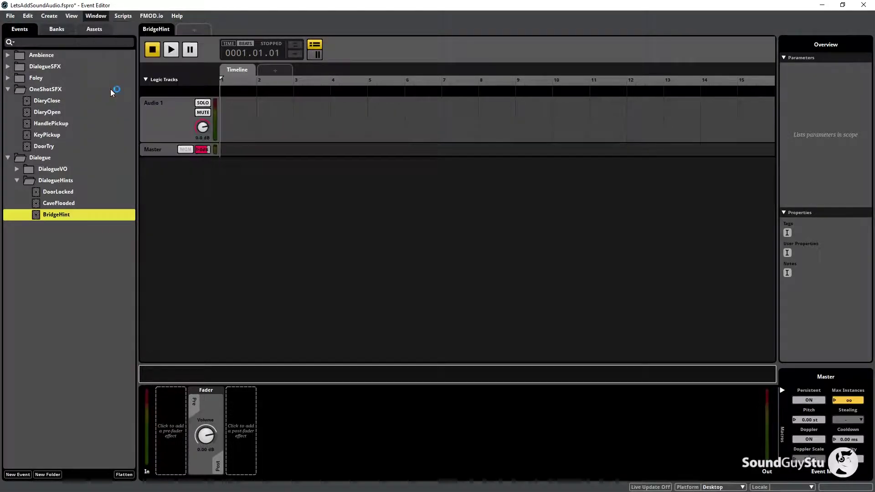
click(355, 149)
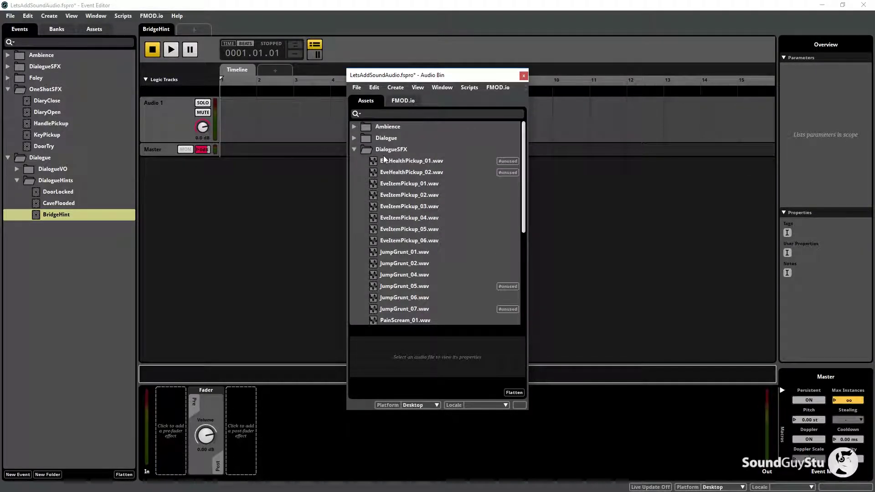
click(354, 149)
click(354, 137)
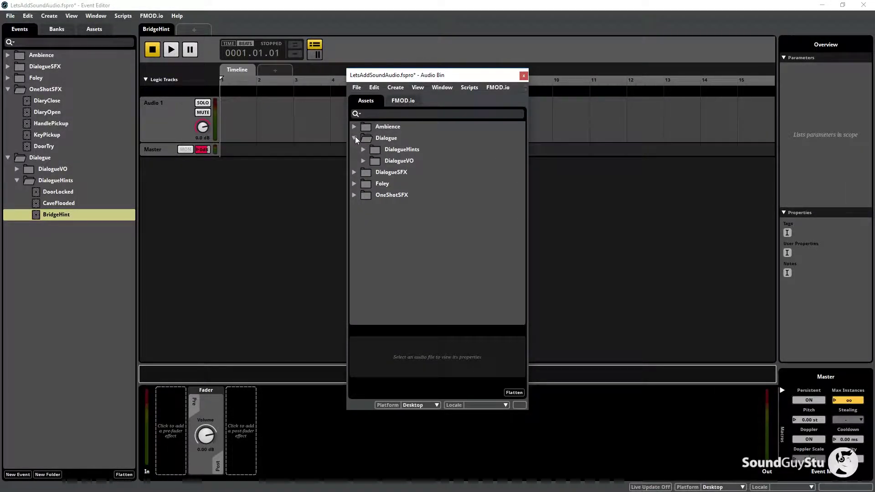
click(364, 149)
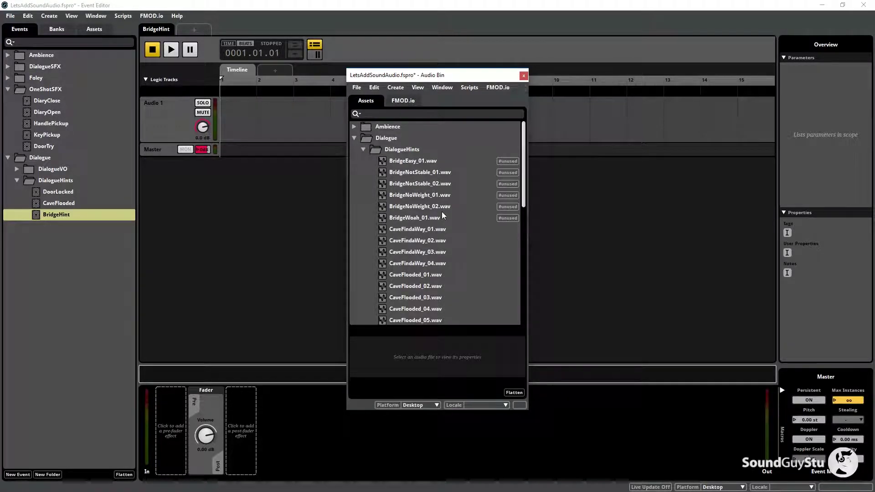
Place the six Bridge dialogue files on Audio 1 as one multi instrument at the timeline start, and audition the BridgeHint event
click(417, 161)
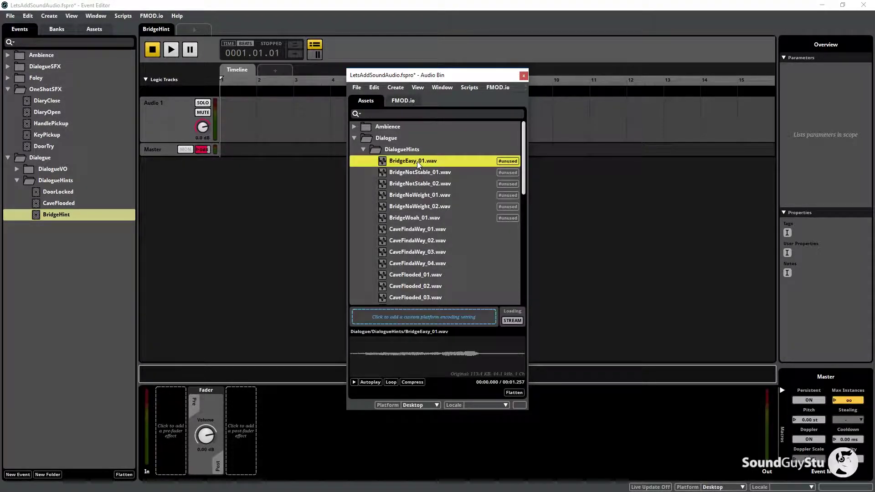
ctrl+click(420, 218)
ctrl+click(418, 207)
ctrl+click(418, 196)
ctrl+click(418, 185)
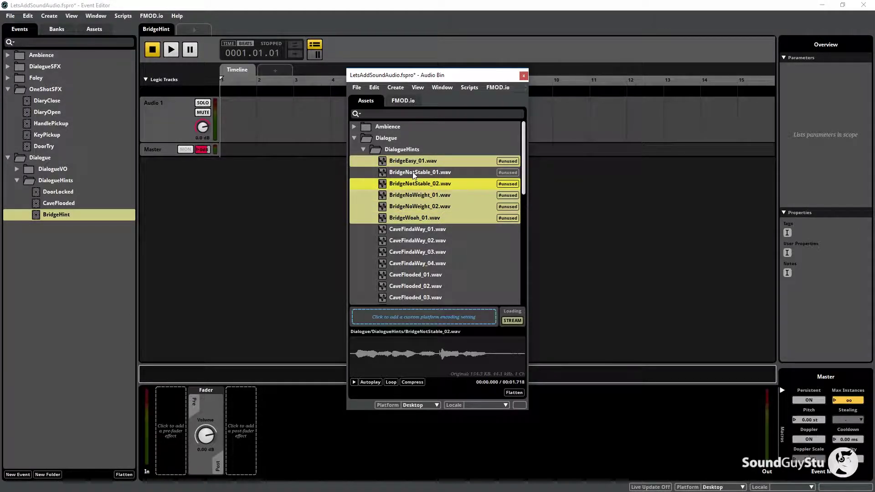
ctrl+click(418, 173)
drag(418, 173, 273, 108)
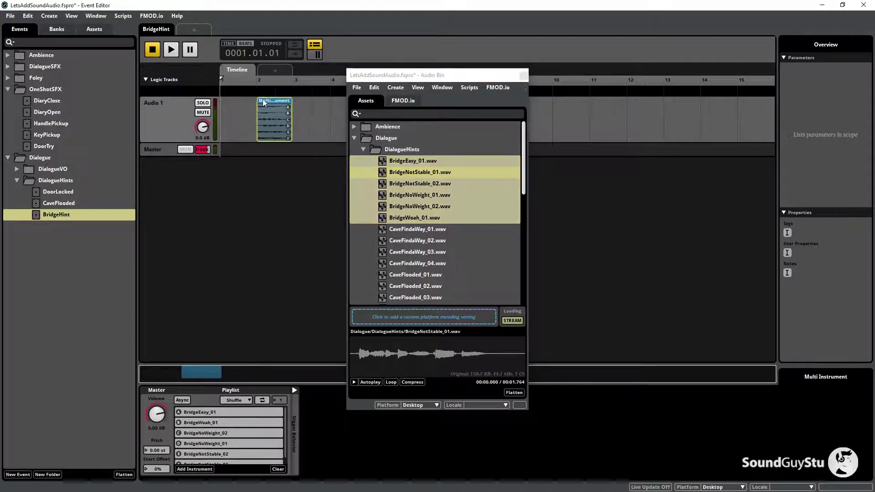
click(524, 76)
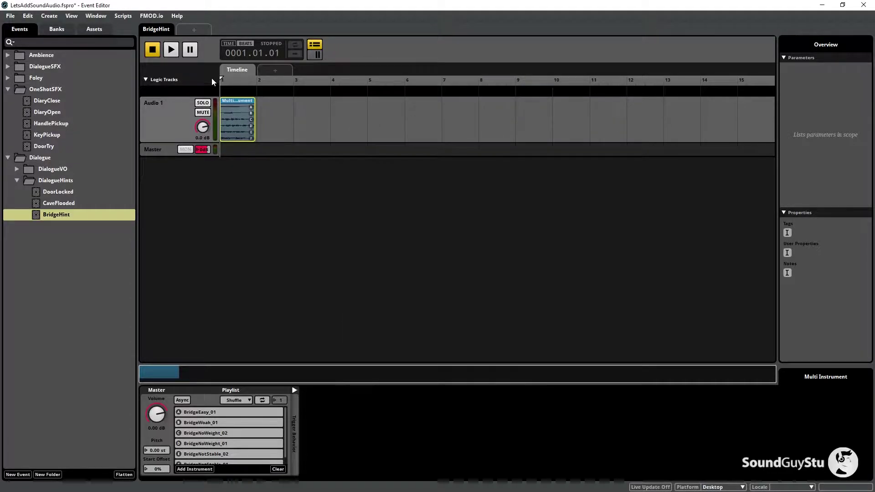
click(172, 51)
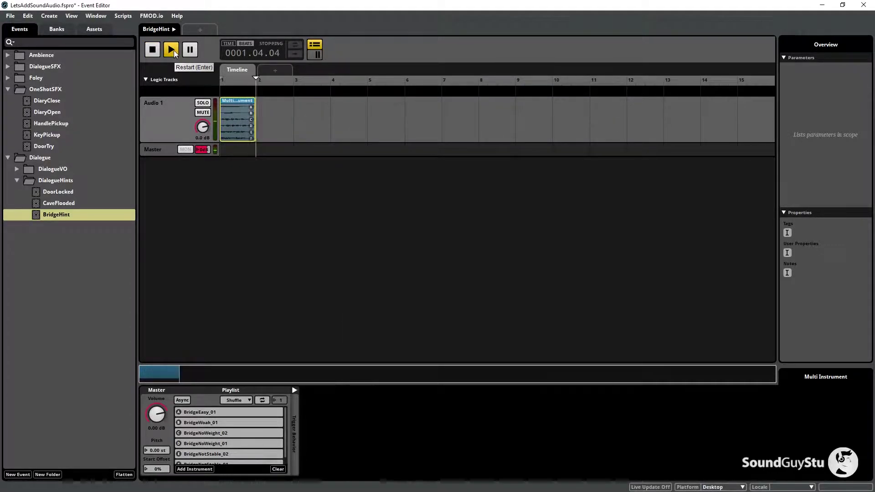
Audition the BridgeHint event several times to hear its shuffled dialogue variations
click(173, 50)
click(173, 50)
click(173, 50)
click(174, 50)
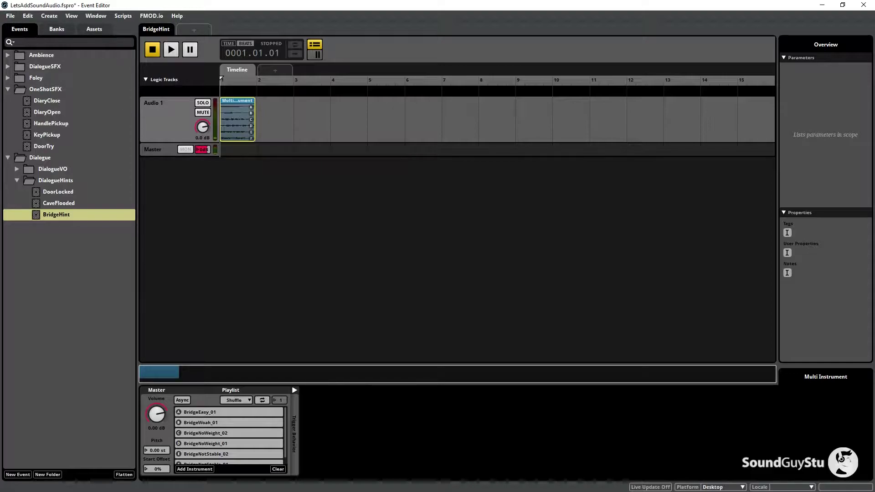
In the Mixer's routing, move the BridgeHint event into the DialogueSFX group and leave the group collapsed
click(95, 18)
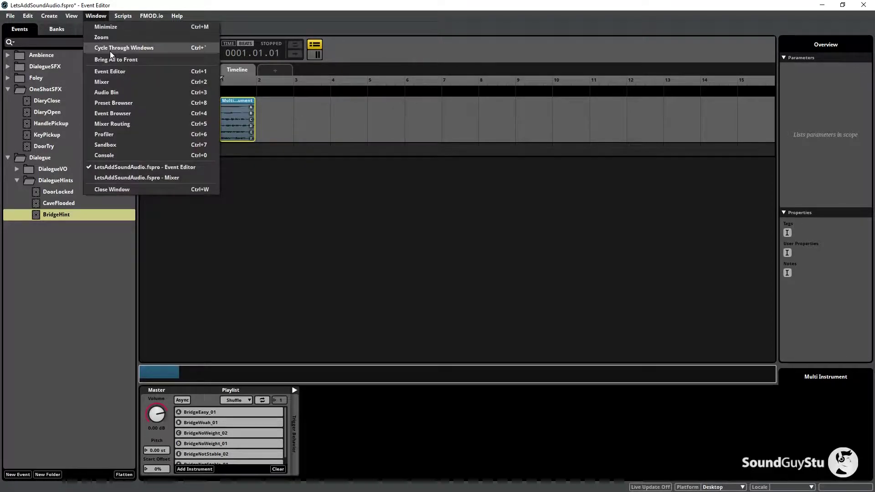
click(113, 84)
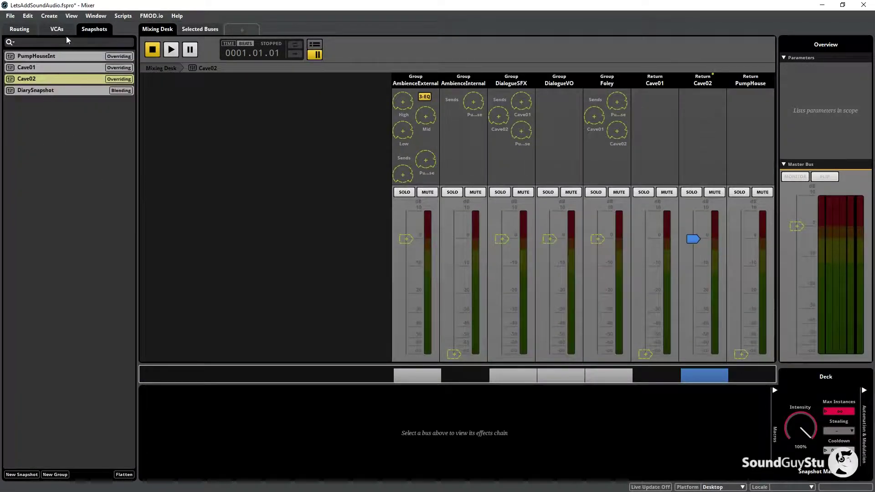
click(19, 29)
click(58, 144)
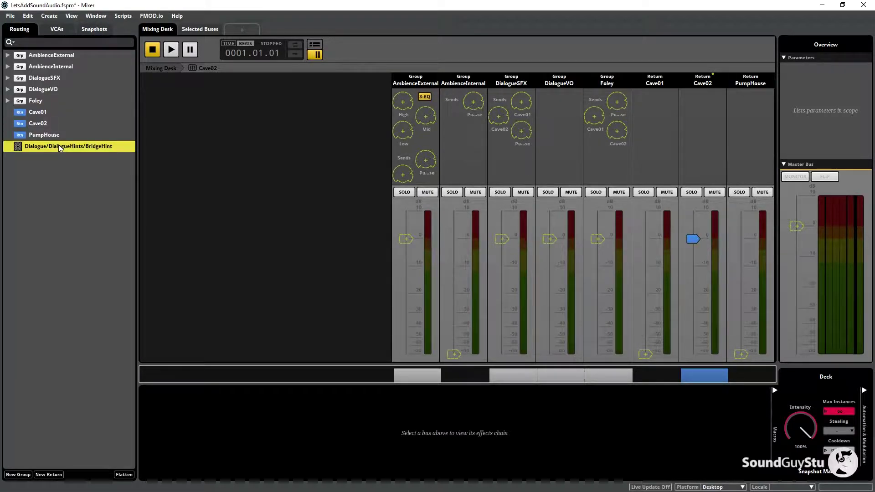
drag(51, 145, 53, 78)
click(7, 77)
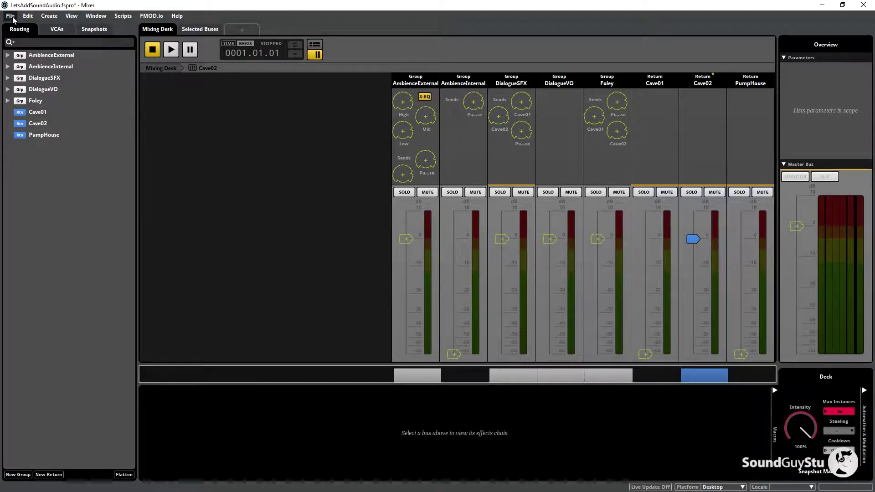
Save the FMOD project and build its banks
click(10, 15)
click(20, 70)
click(11, 16)
click(33, 113)
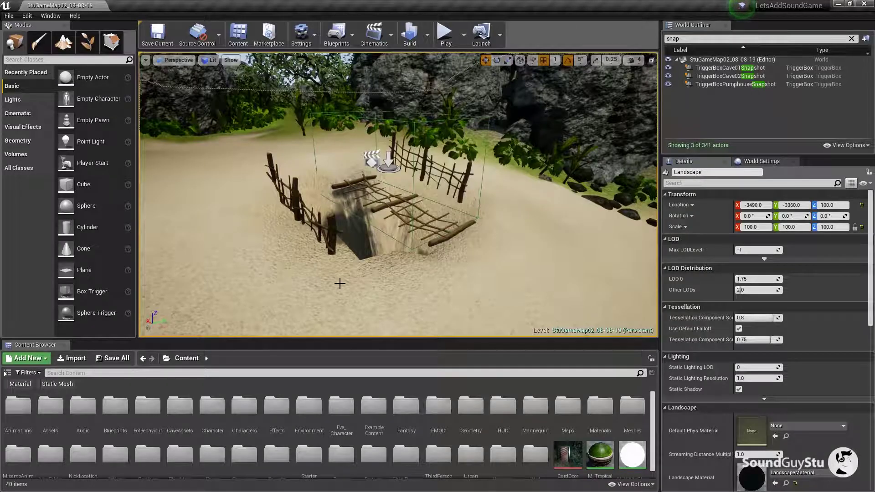
In Unreal, select TriggerBoxPitFall at the bridge and jump to its OnActorBeginOverlap event in the Level Blueprint
scroll(376, 182, up, 3)
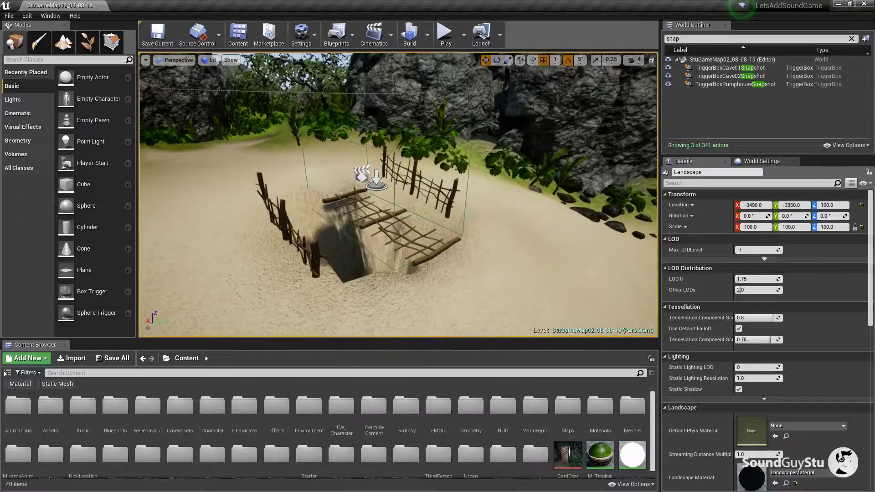
click(376, 182)
key(f)
right_click(368, 196)
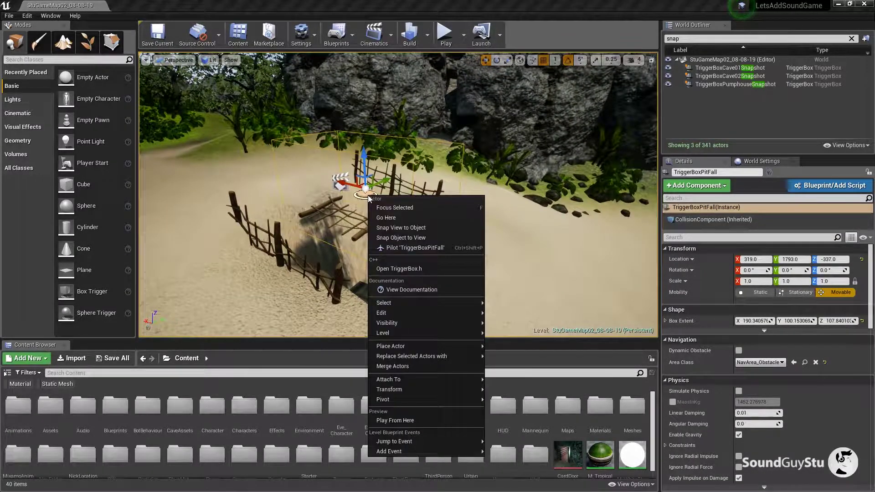
mouse_move(440, 442)
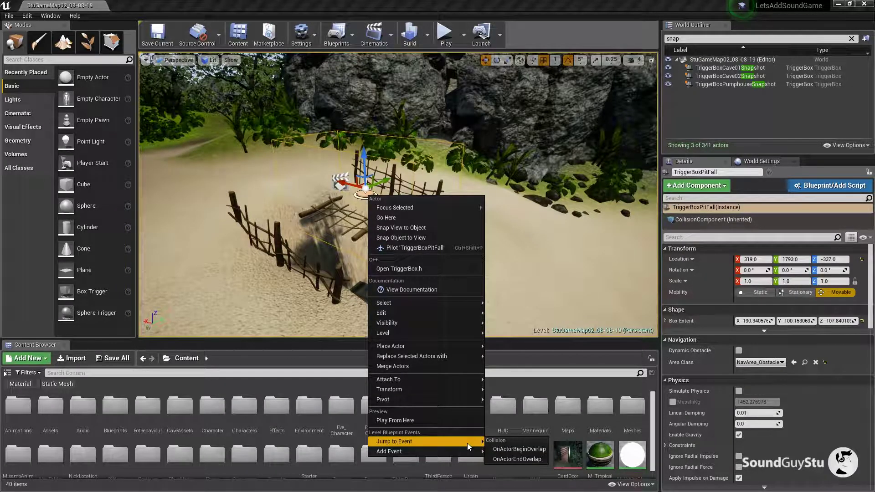
click(517, 459)
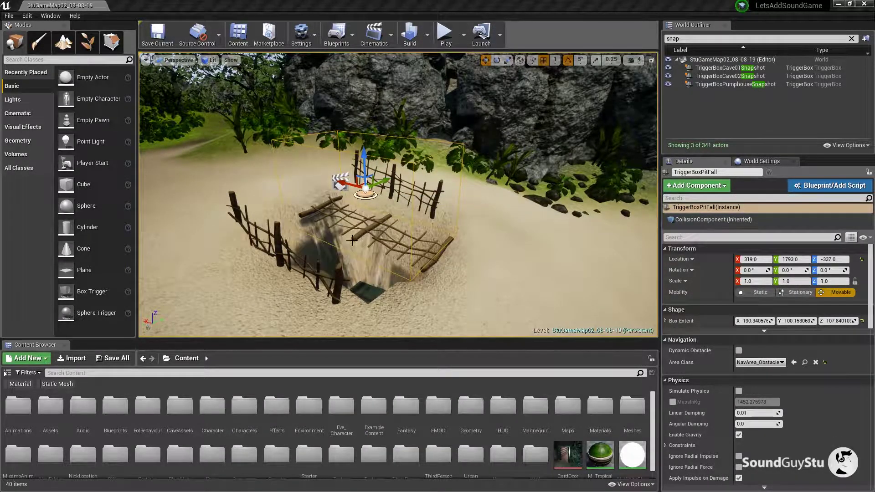
Examine the Pit Fall section's TrapDoor nodes, from the trigger box overlap events to the sound and sequence playback
scroll(463, 269, down, 4)
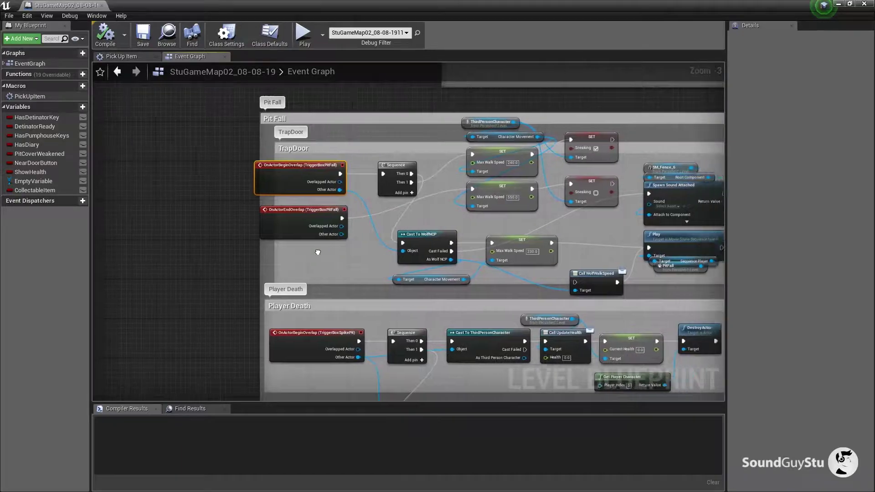
scroll(418, 264, up, 1)
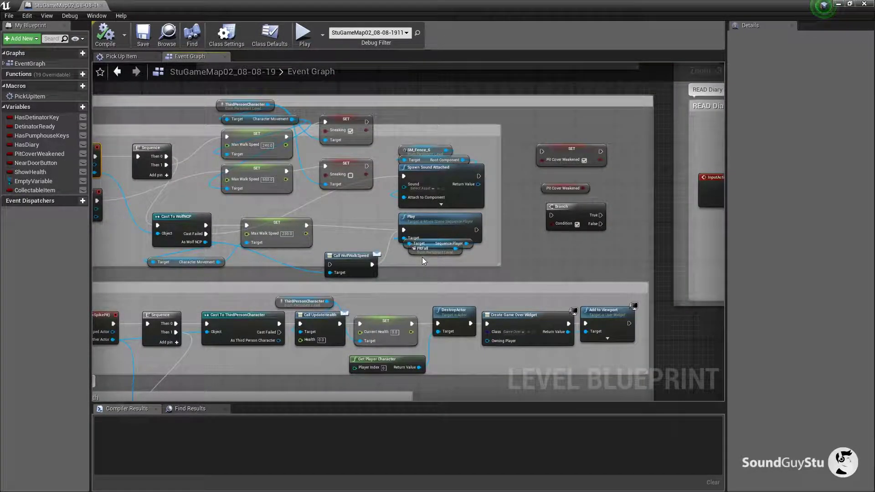
scroll(422, 261, up, 2)
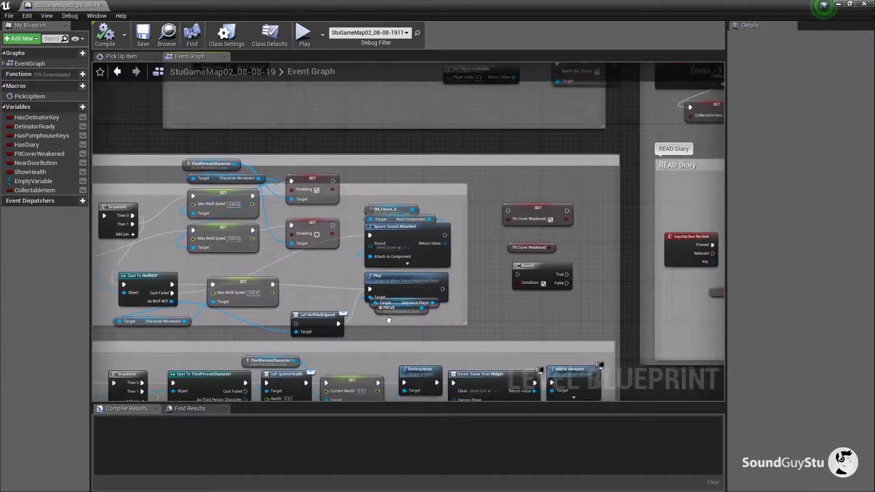
scroll(400, 251, up, 1)
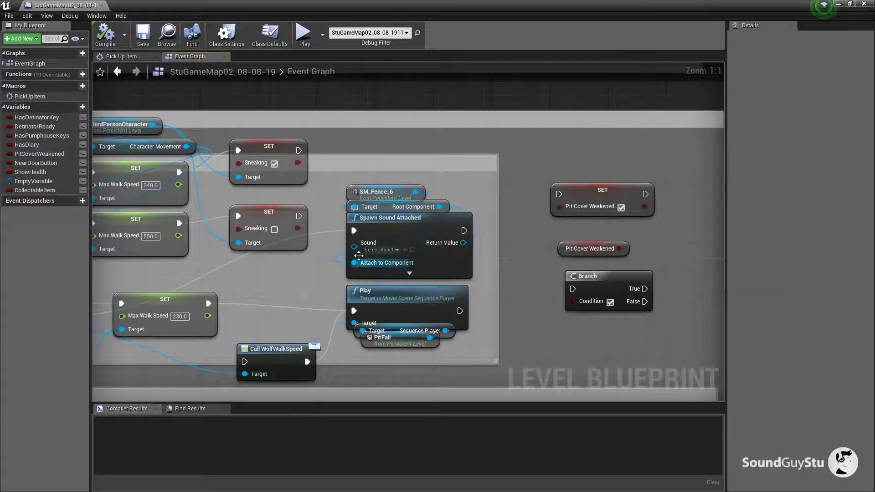
scroll(490, 276, down, 3)
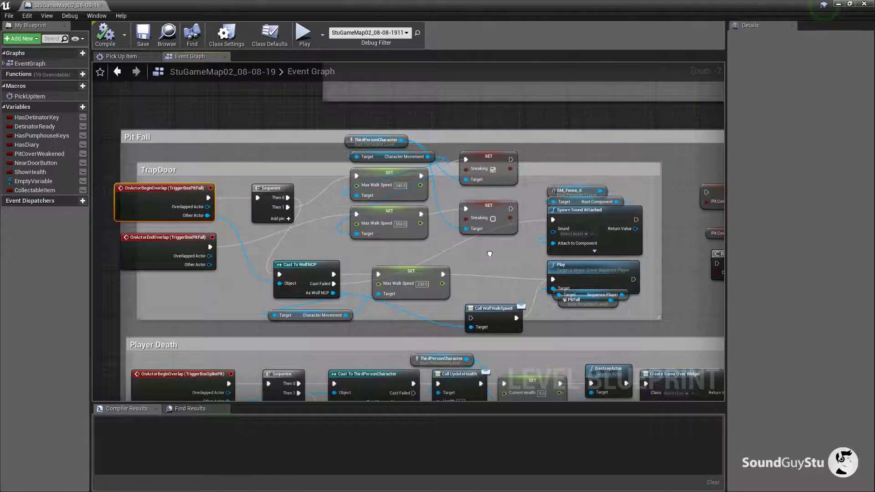
mouse_move(489, 254)
mouse_down()
mouse_move(426, 278)
mouse_move(491, 266)
mouse_up()
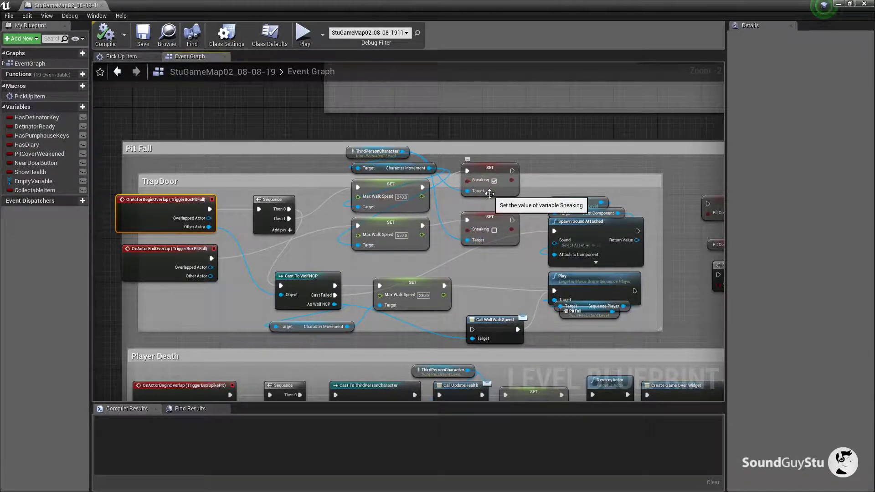
click(500, 214)
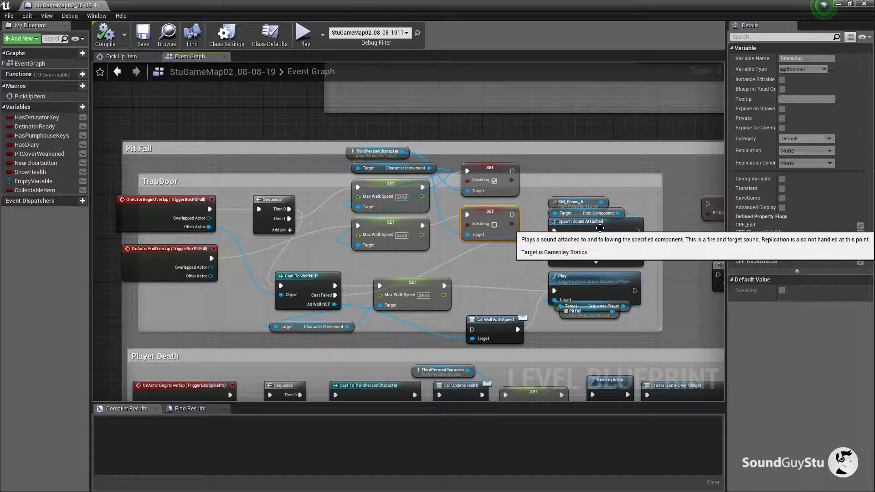
Delete the TrapDoor section's Spawn Sound Attached node together with its SM_Fence_6 reference and Root Component node
drag(686, 253, 557, 294)
click(499, 271)
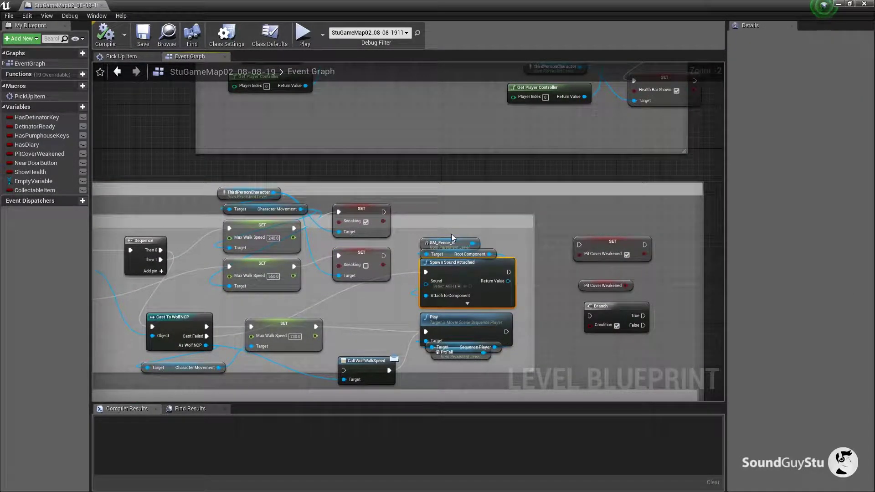
drag(445, 230, 468, 246)
key(Delete)
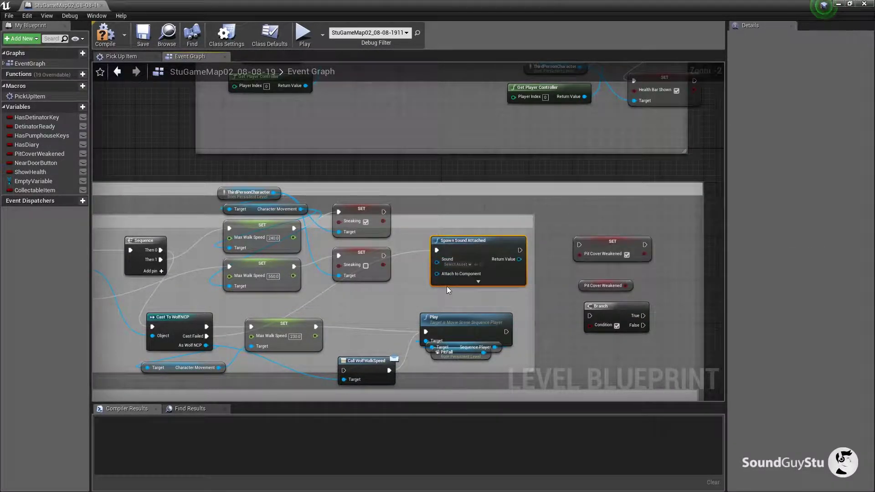
key(Delete)
Add a Play Event 2D node in the TrapDoor section and connect Cast To WolfNCP's Cast Failed output to it
right_click(428, 250)
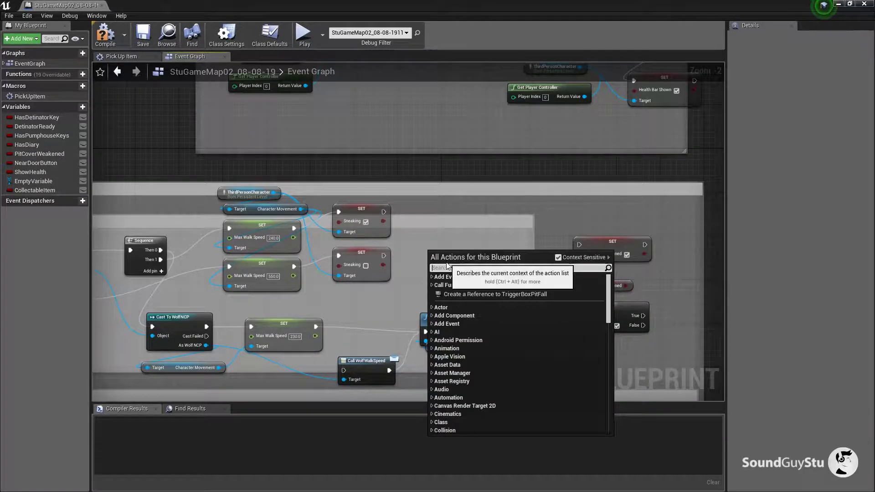
text(play e)
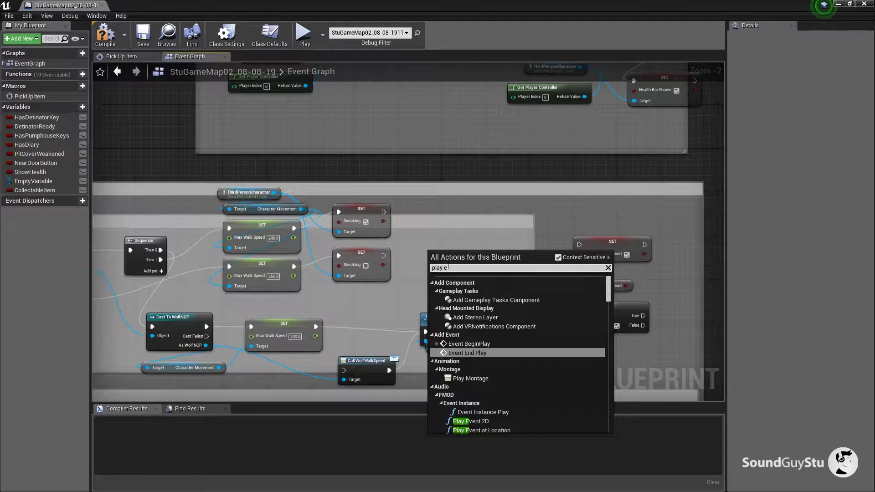
text(ve)
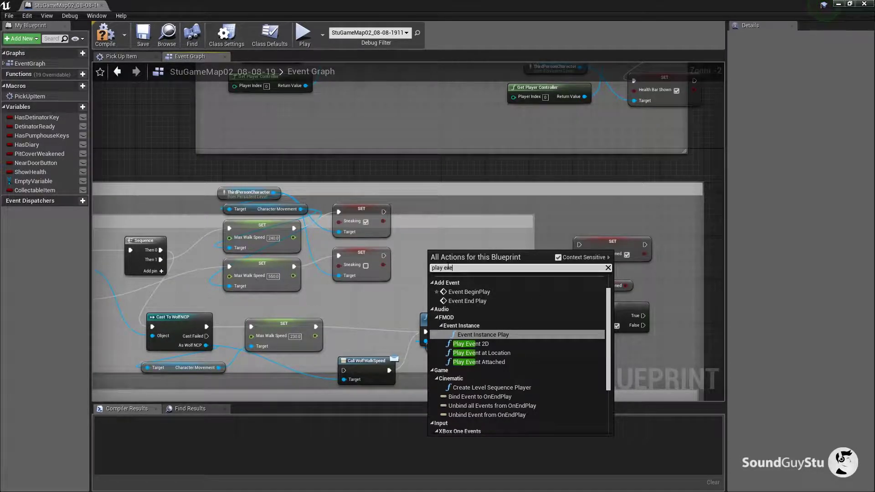
click(478, 346)
drag(459, 251, 459, 245)
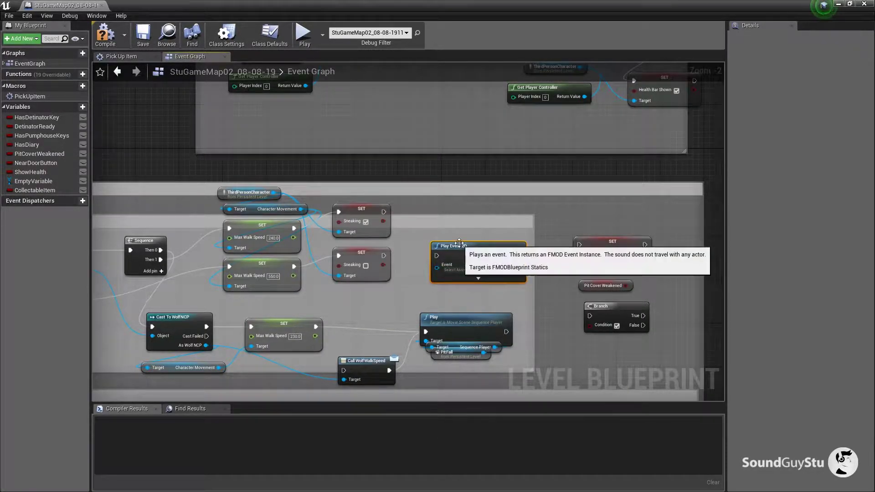
drag(203, 340, 436, 256)
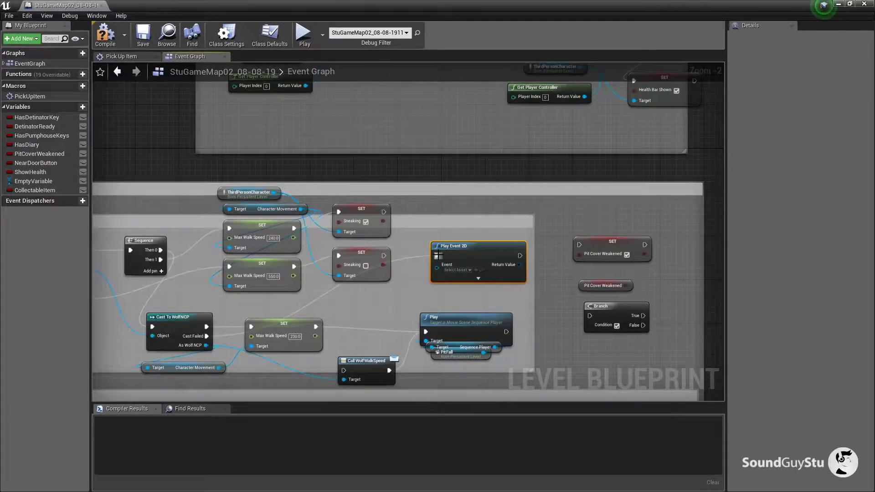
Assign BridgeHint to the Play Event 2D node, tidy the node's position, and compile and save the Level Blueprint
click(462, 270)
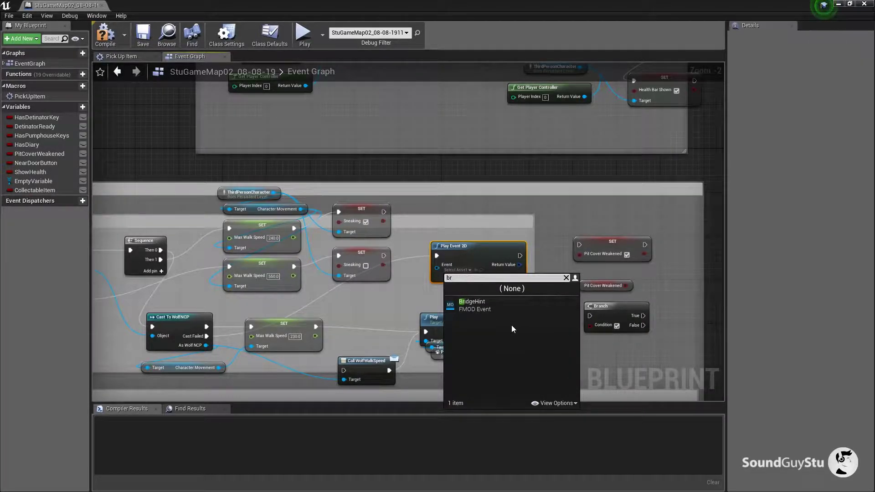
click(484, 303)
drag(461, 244, 450, 238)
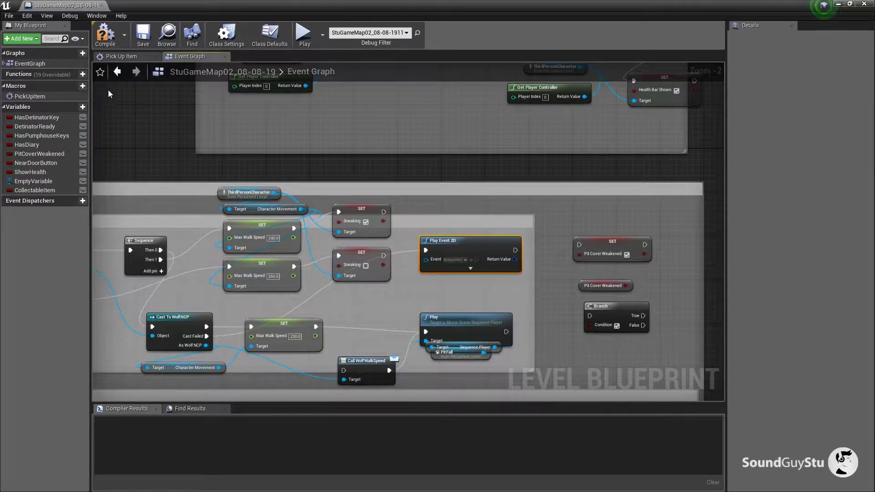
click(106, 38)
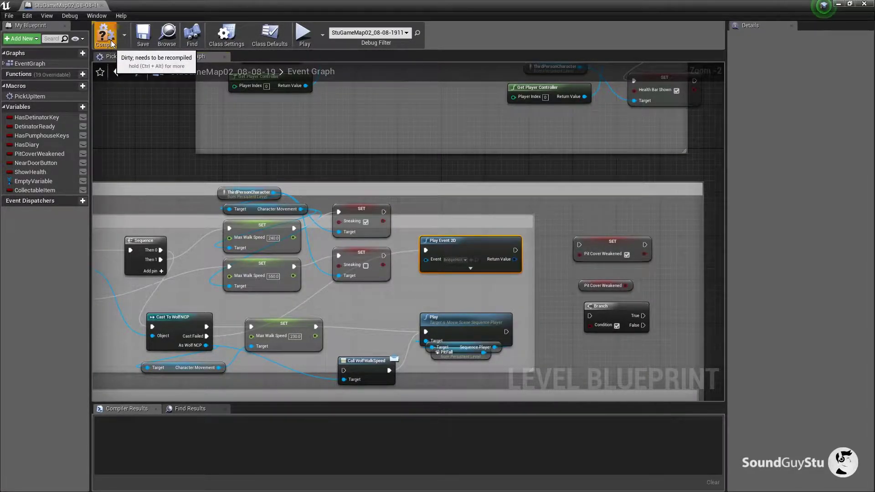
click(141, 39)
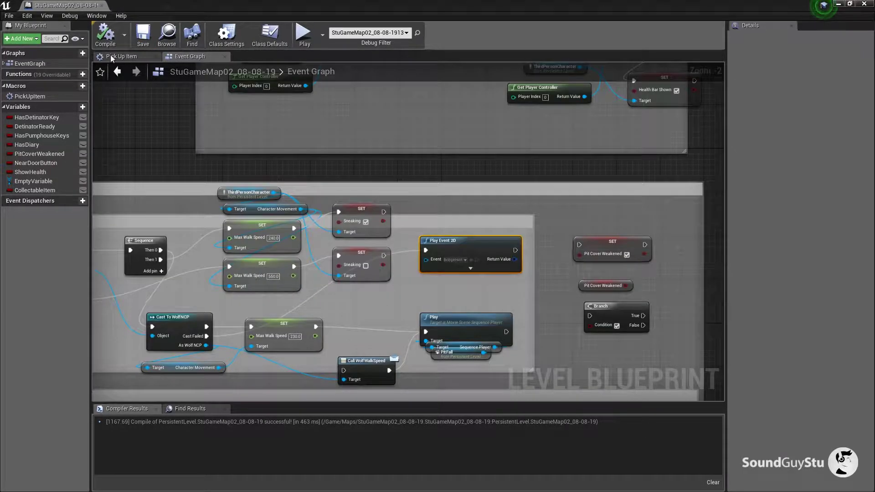
Play-test the level by running the character to the bridge over the pit, and end the session
click(101, 5)
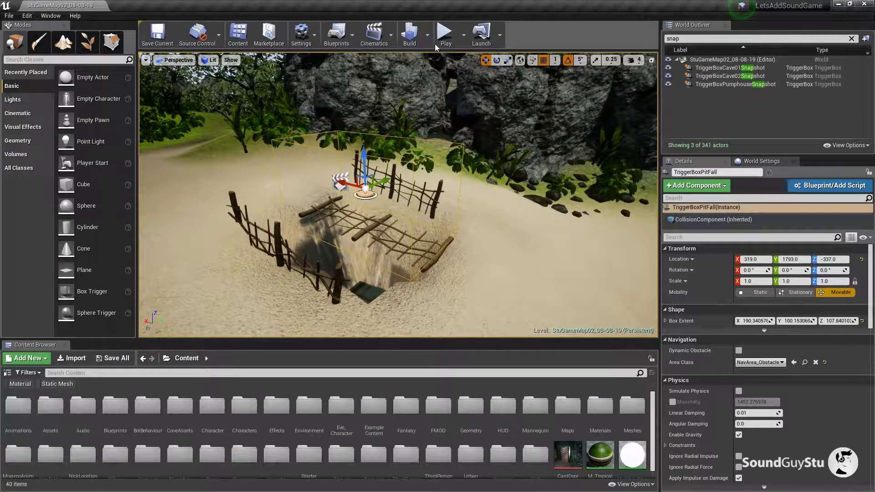
click(446, 31)
click(470, 231)
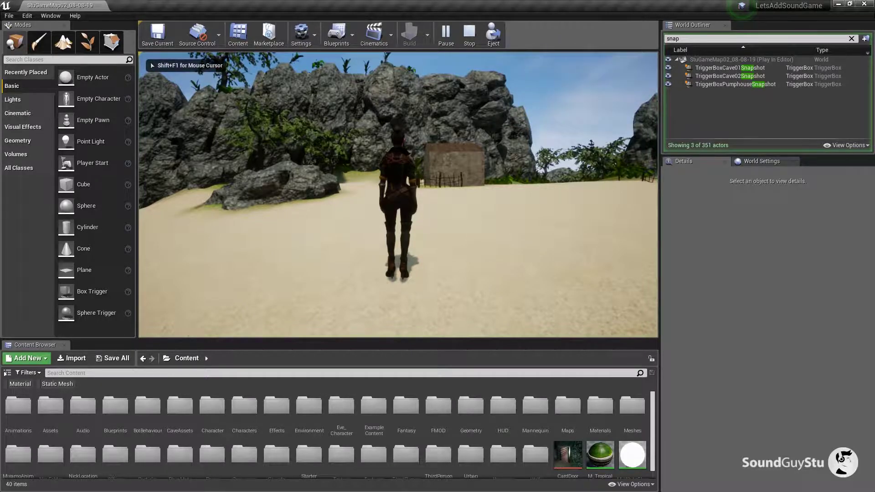
key(w)
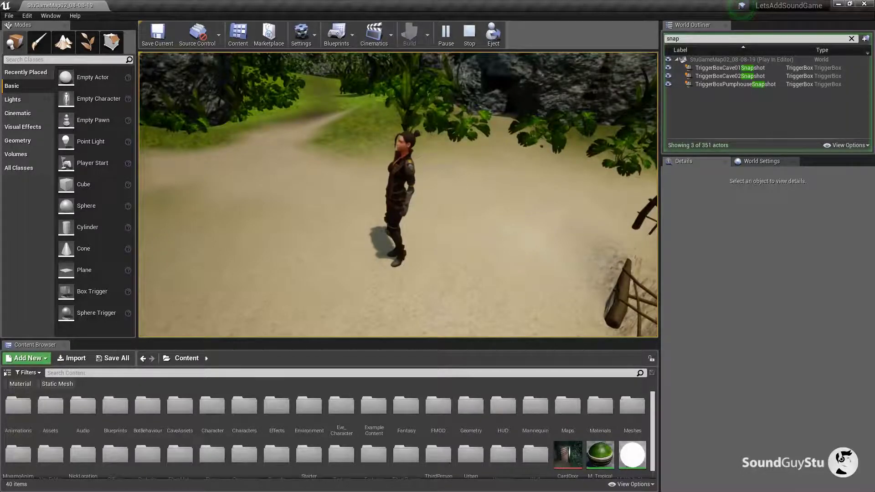
key(Escape)
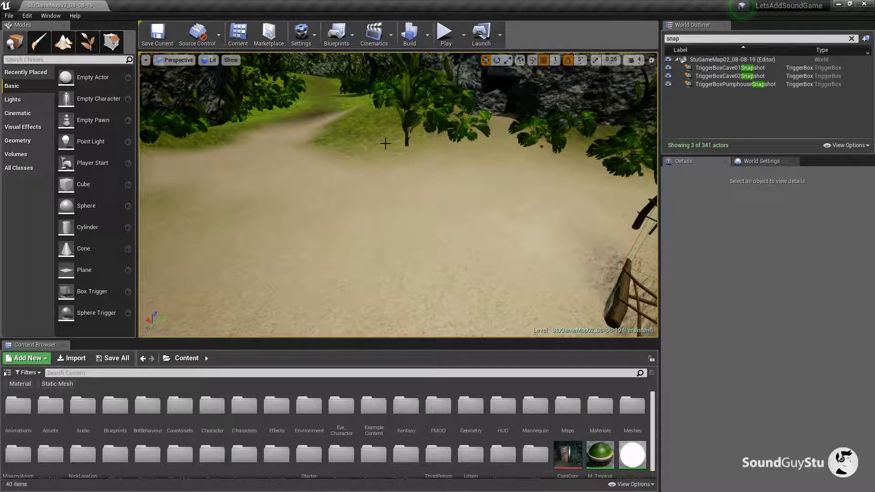
Open the Level Blueprint and move the TrapDoor section's Play and Play Event 2D nodes aside to make room between them
click(352, 35)
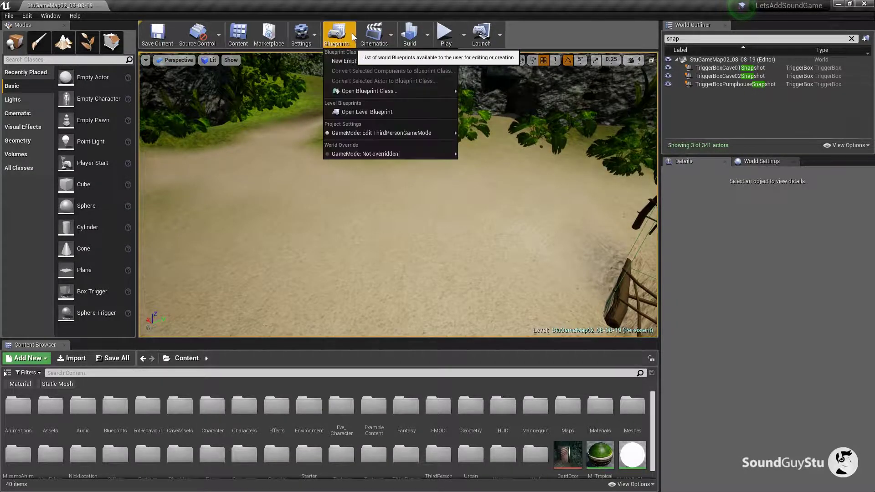
click(368, 111)
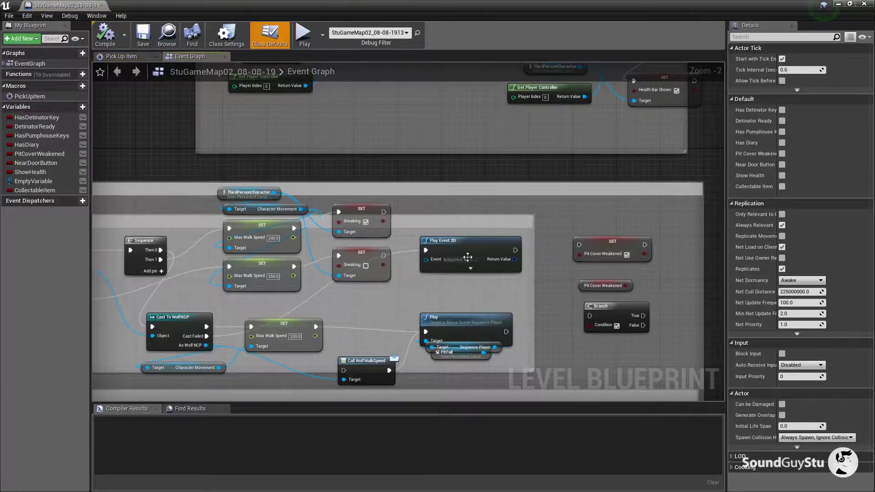
scroll(522, 275, up, 1)
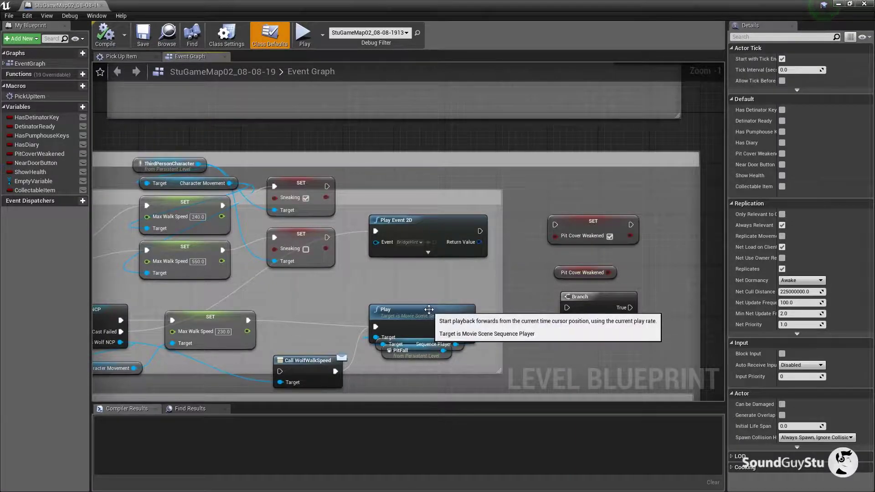
click(431, 326)
mouse_move(430, 326)
mouse_down()
mouse_move(433, 308)
mouse_move(412, 317)
mouse_move(425, 339)
mouse_up()
drag(416, 294, 492, 289)
click(500, 225)
Add a DoOnce node and place it between the Play Event 2D and Play nodes
right_click(411, 289)
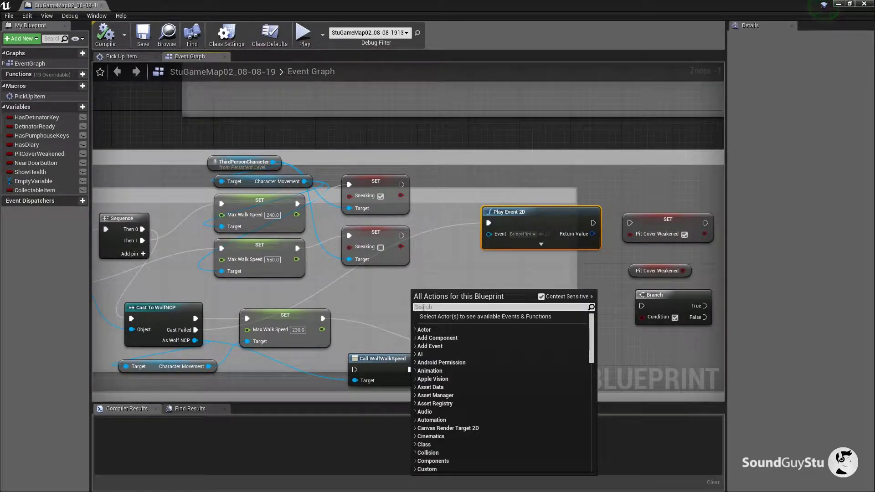
text(doonce)
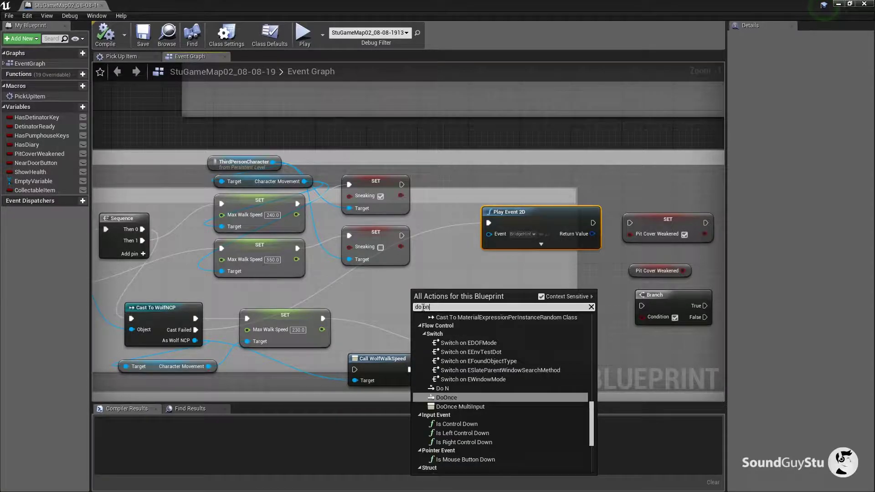
click(446, 333)
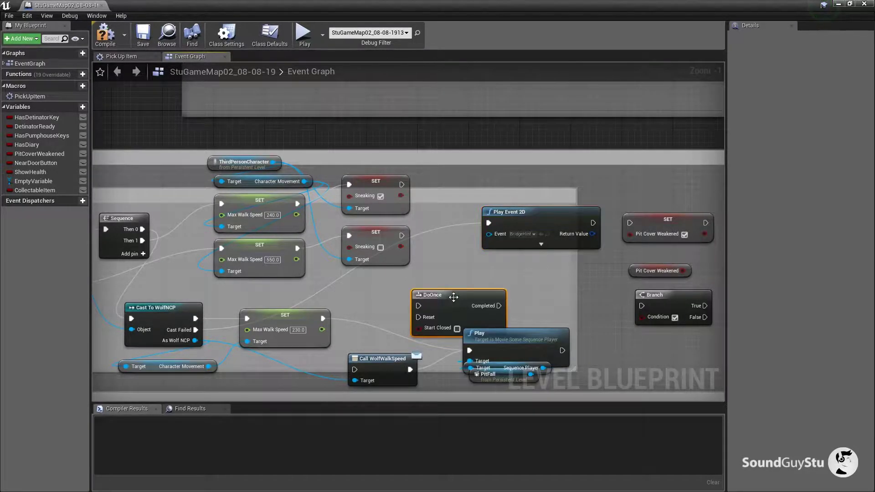
drag(442, 307, 455, 276)
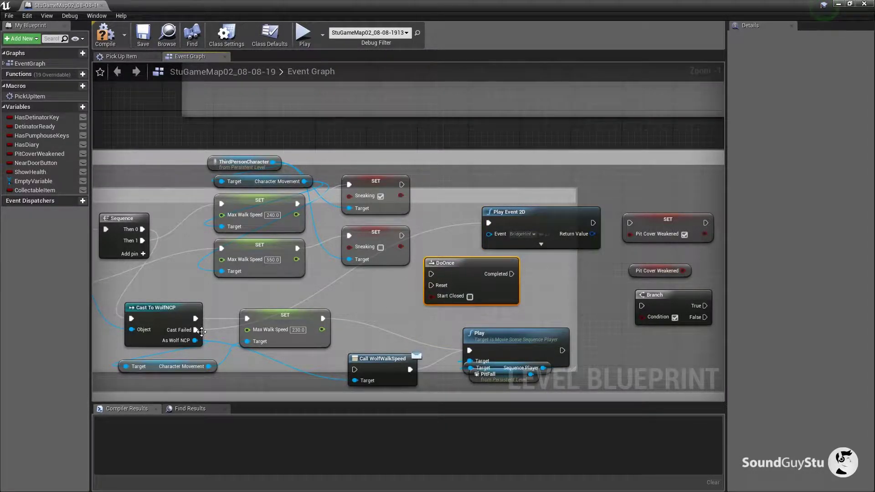
Route Cast To WolfNCP's Cast Failed output through DoOnce into Play Event 2D, and arrange DoOnce above the Play Event 2D node
drag(196, 329, 433, 275)
drag(512, 274, 489, 223)
drag(489, 264, 515, 189)
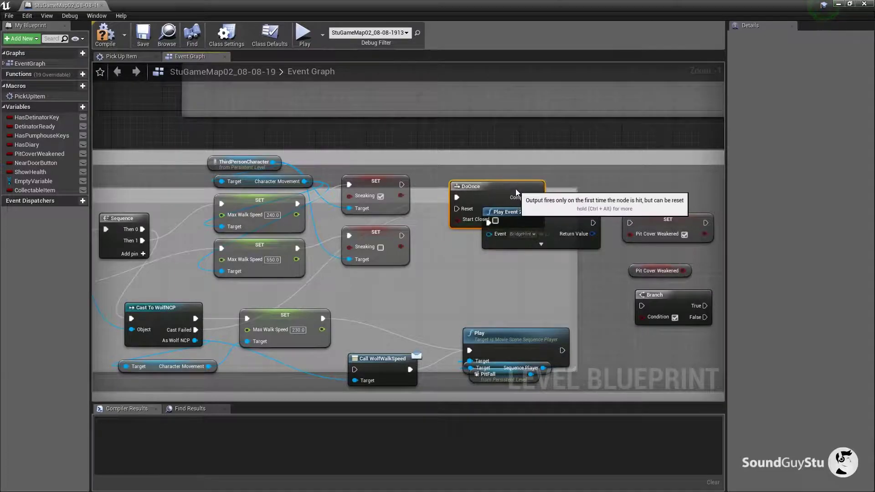
drag(549, 214, 524, 245)
drag(534, 303, 498, 283)
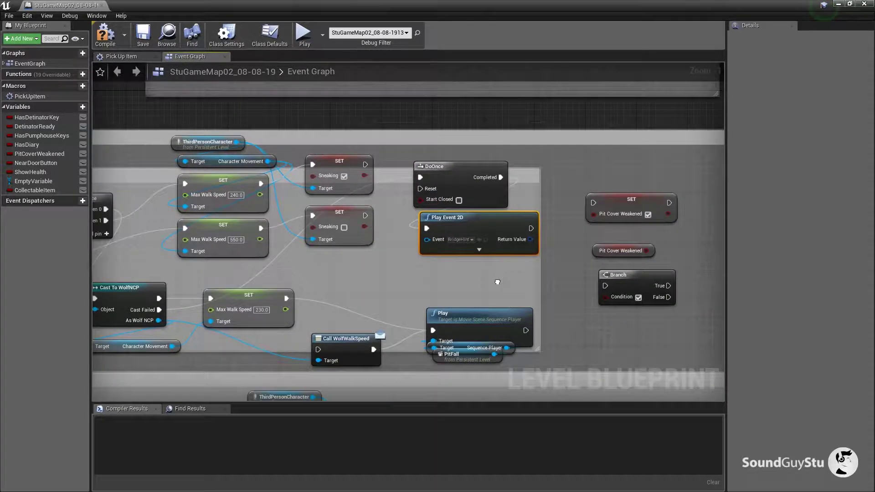
Add a Delay node after Play Event 2D, place it beneath that node, and set its duration to 30 seconds
drag(531, 228, 468, 273)
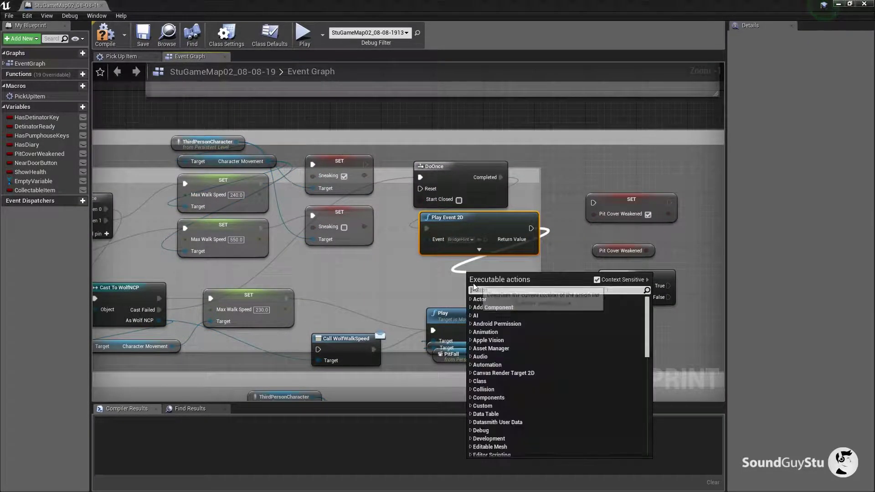
text(delay)
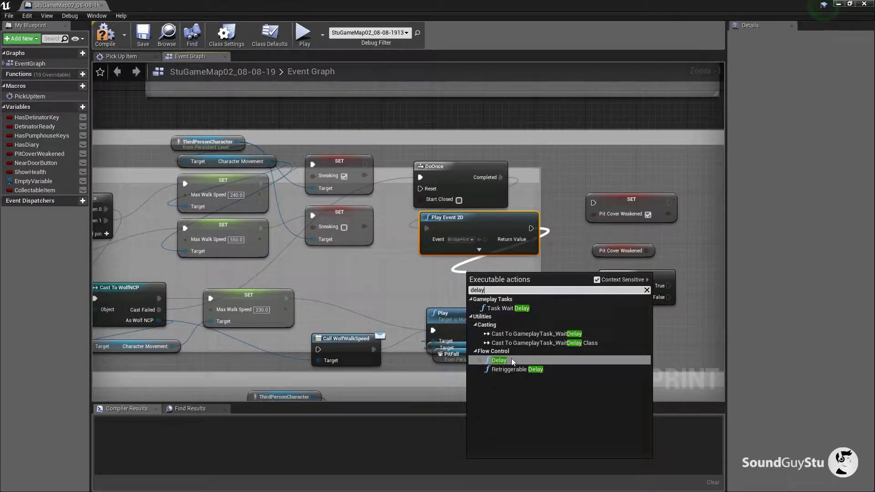
click(512, 359)
drag(463, 267, 474, 270)
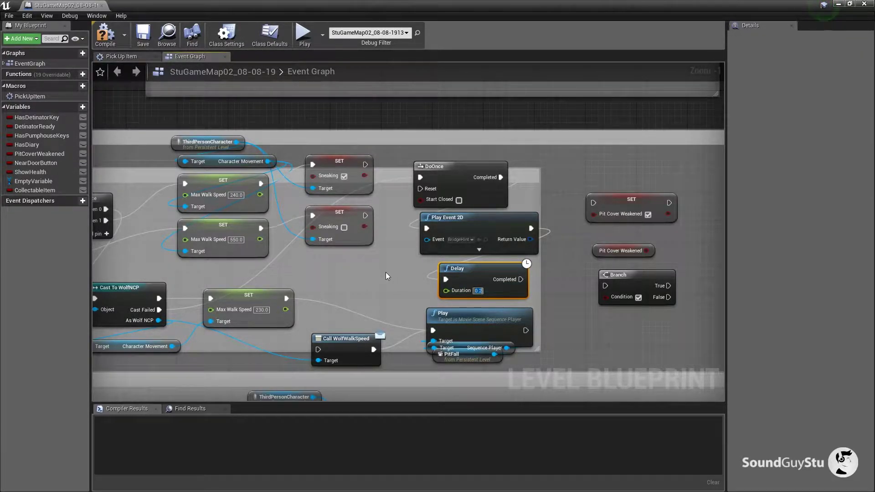
text(30)
click(398, 300)
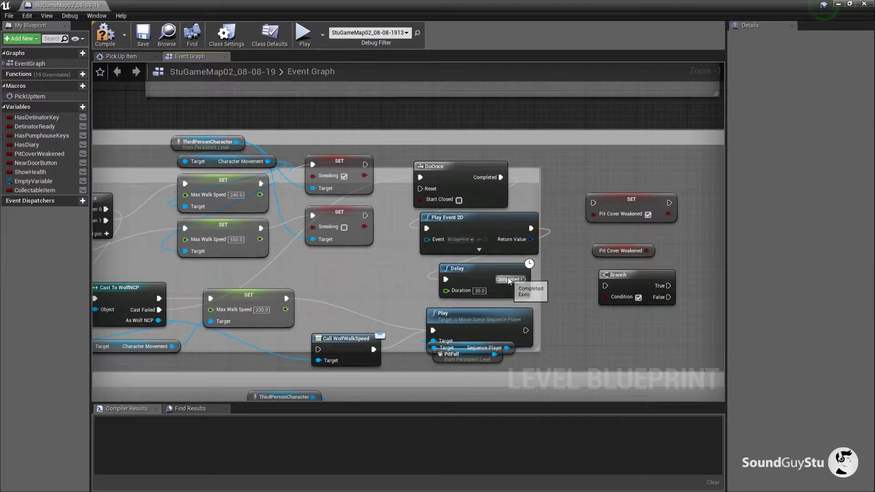
Connect the Delay's Completed output to DoOnce's Reset input, and compile and save the Level Blueprint
drag(523, 280, 420, 190)
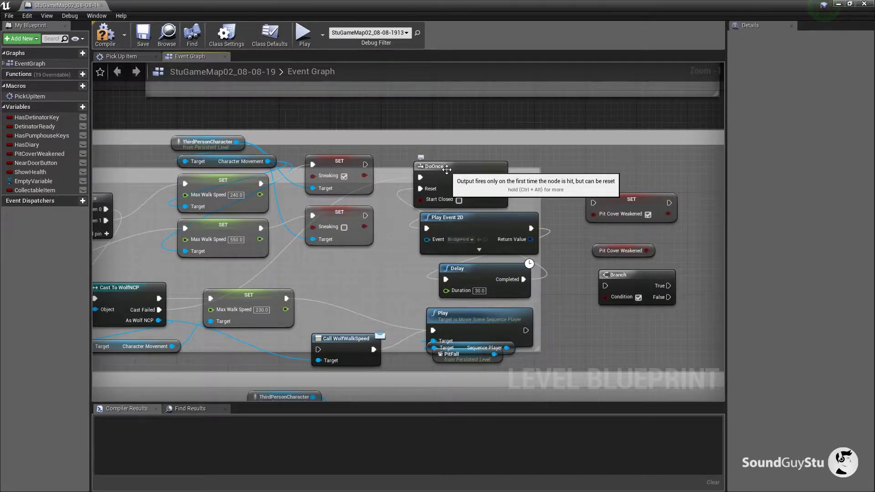
click(105, 36)
click(142, 42)
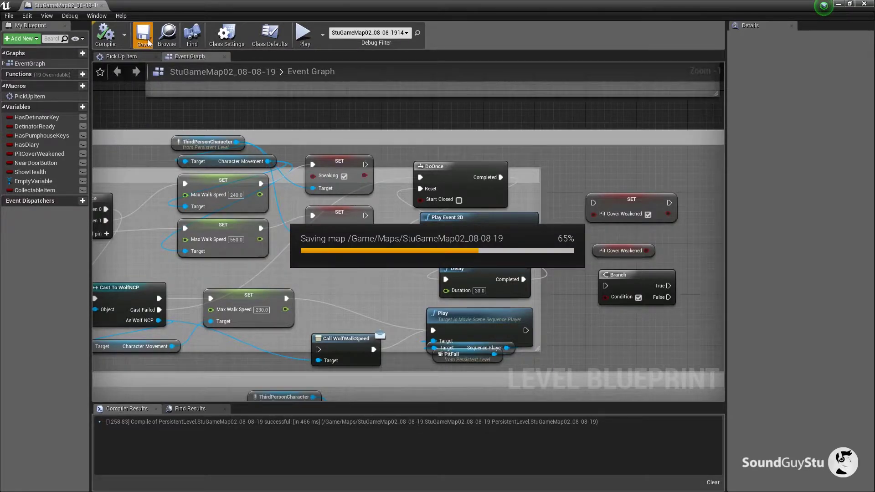
Return to the level editor and play-test the level, running the character across the beach
key(alt+Tab)
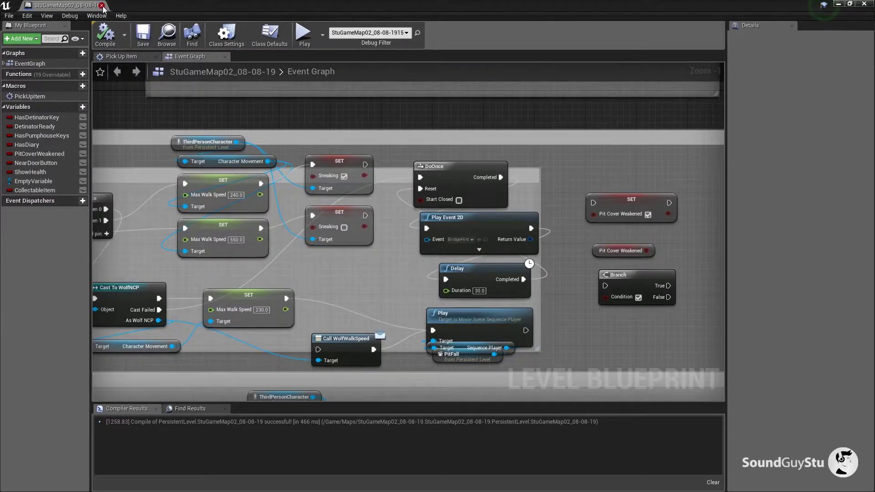
key(alt+p)
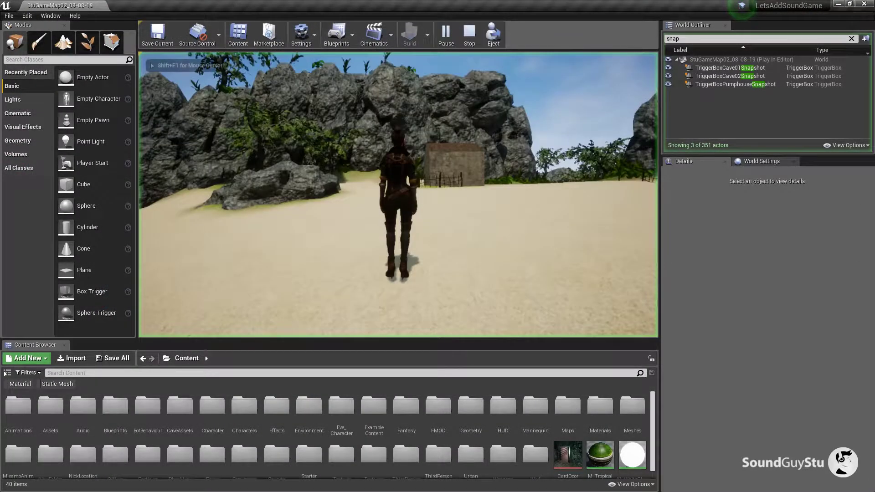
key(w)
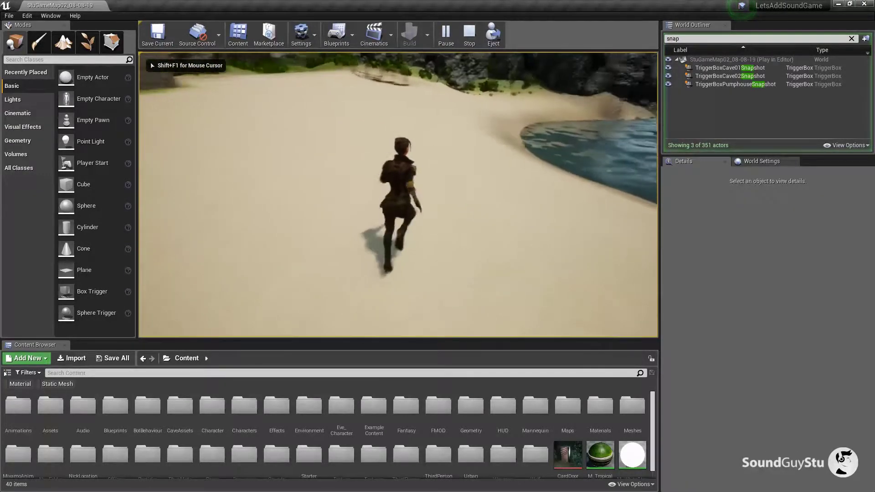